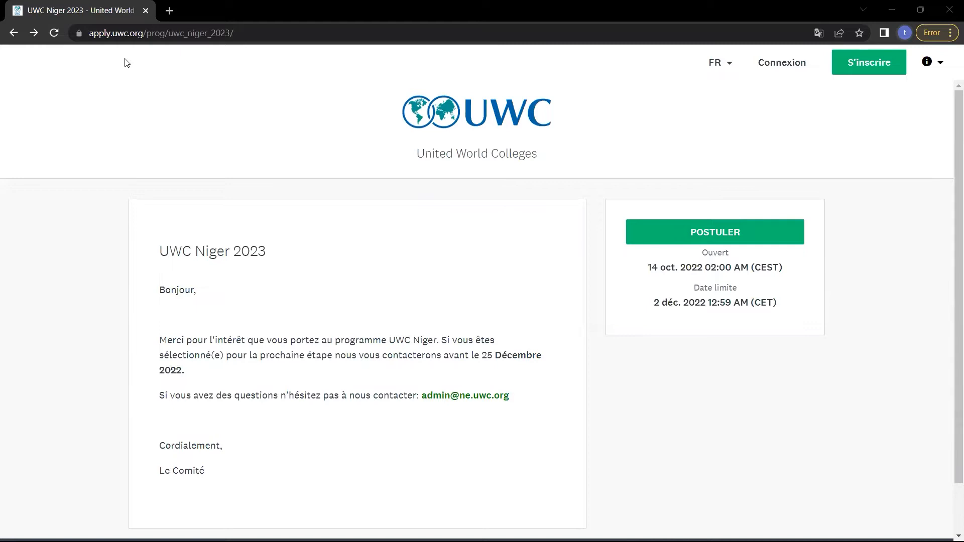
Open a new tab and load apply.uwc.org/prog/uwc_niger_2023/ in it.
click(170, 11)
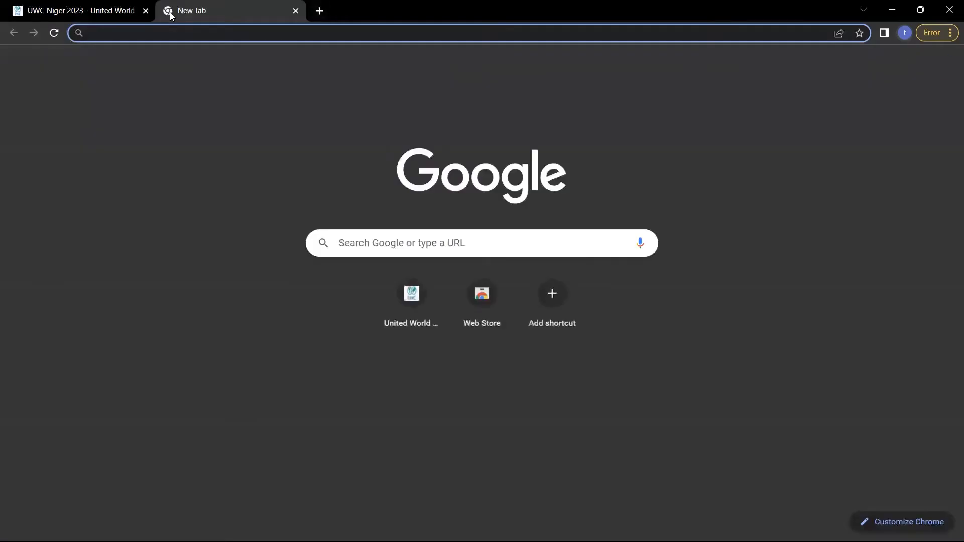
text(https://apply.uwc.org/prog/uwc_niger_2023/)
click(145, 168)
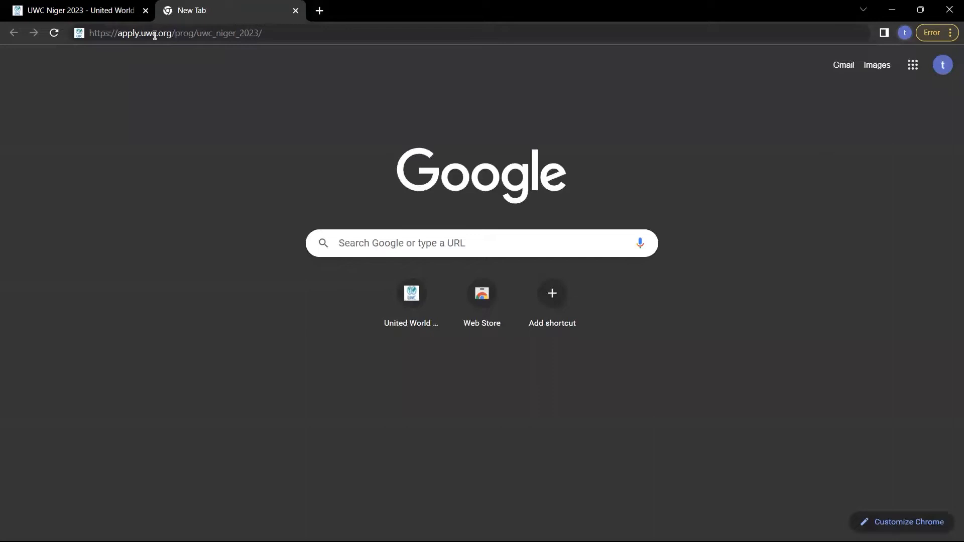
click(181, 36)
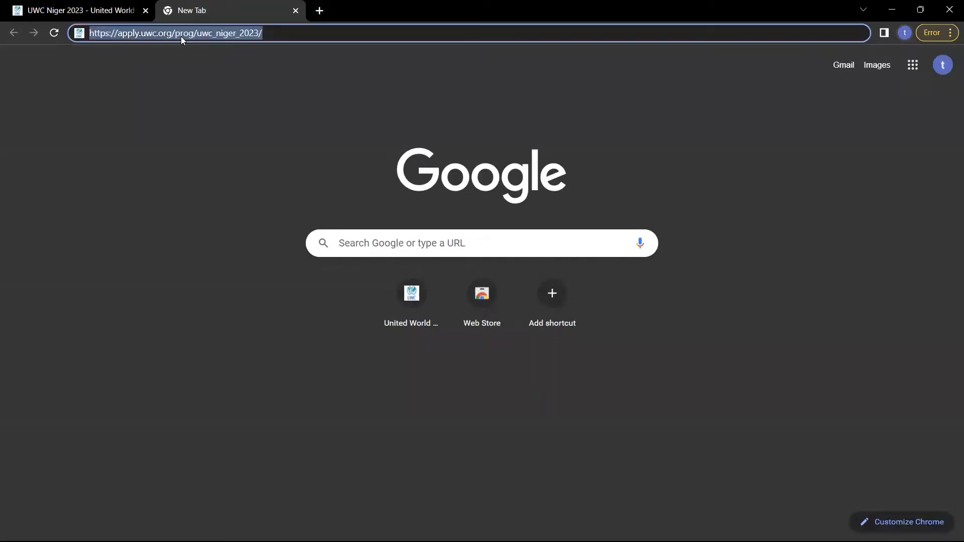
click(208, 36)
click(254, 89)
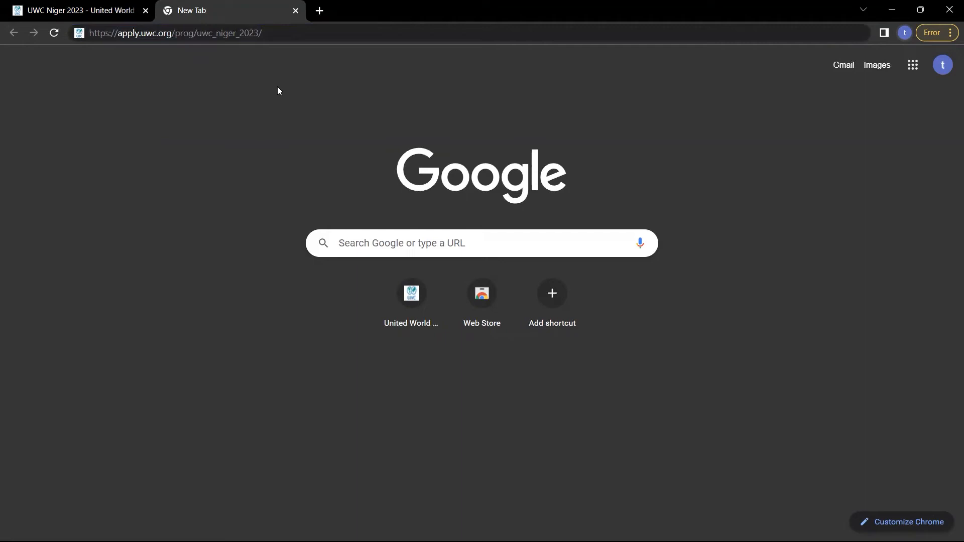
click(84, 10)
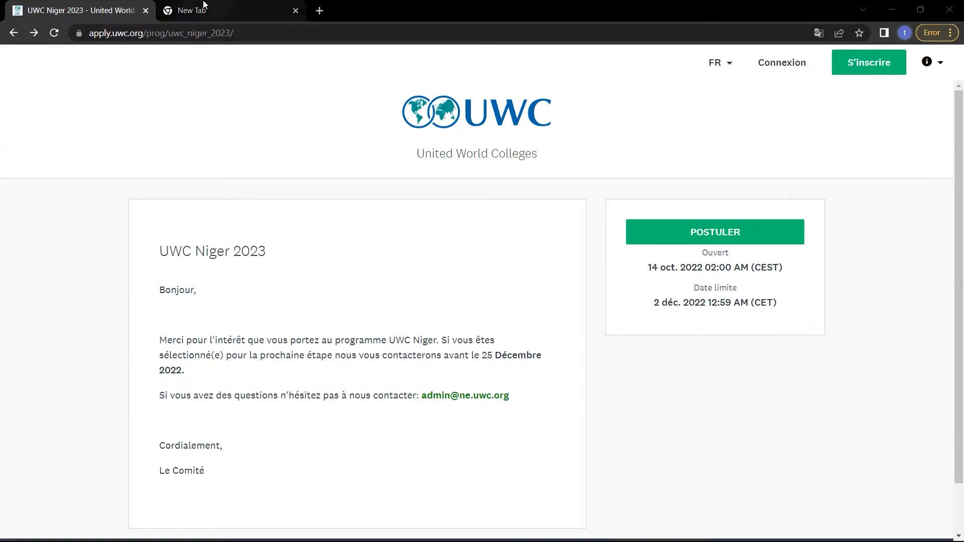
click(203, 7)
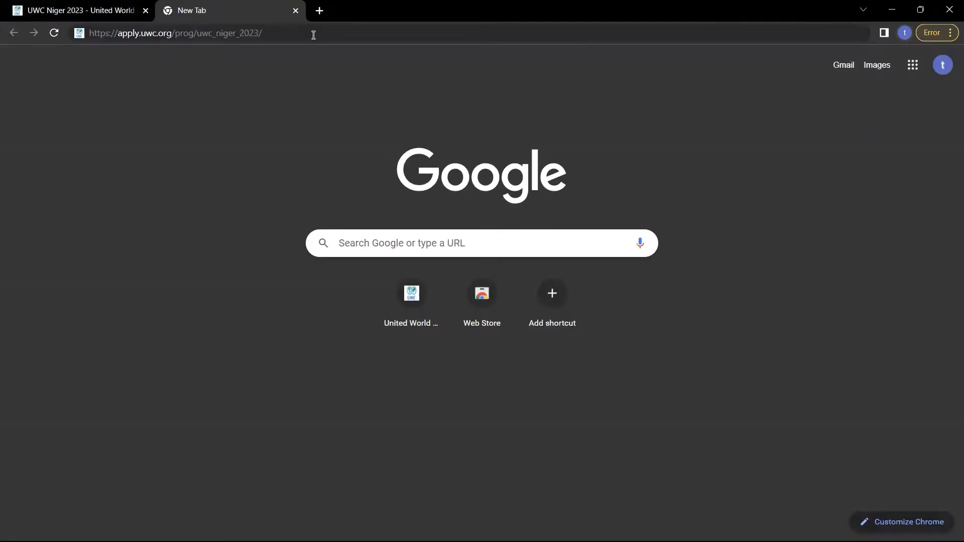
click(313, 35)
key(Return)
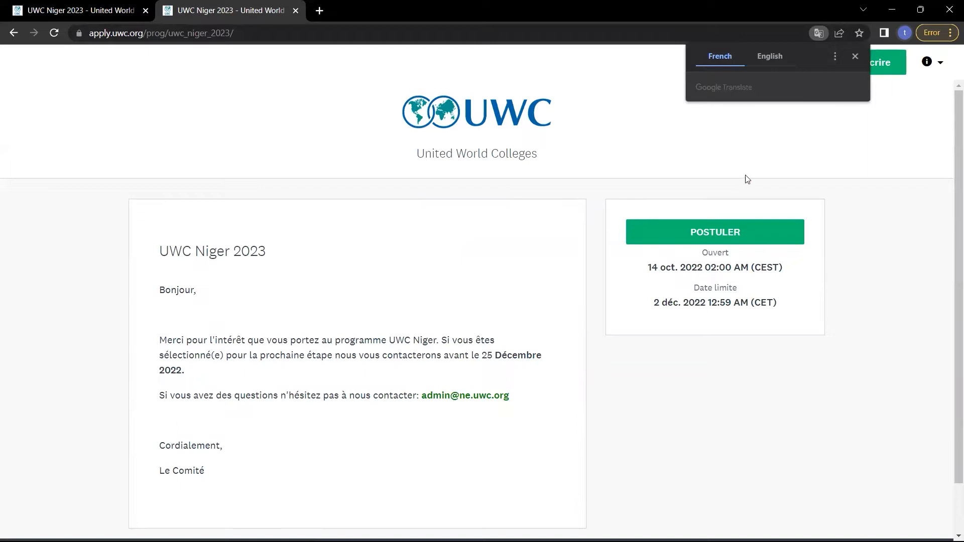
click(854, 57)
click(721, 62)
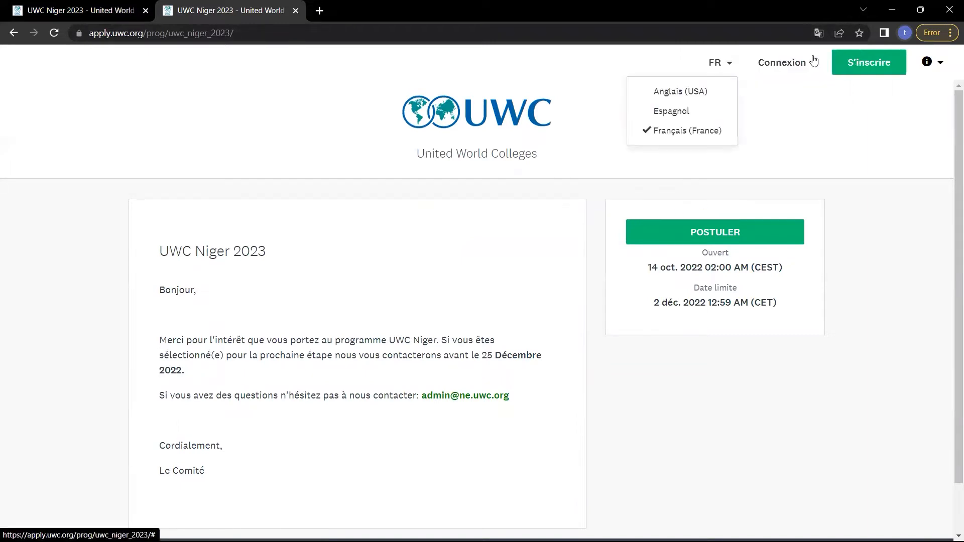
click(680, 91)
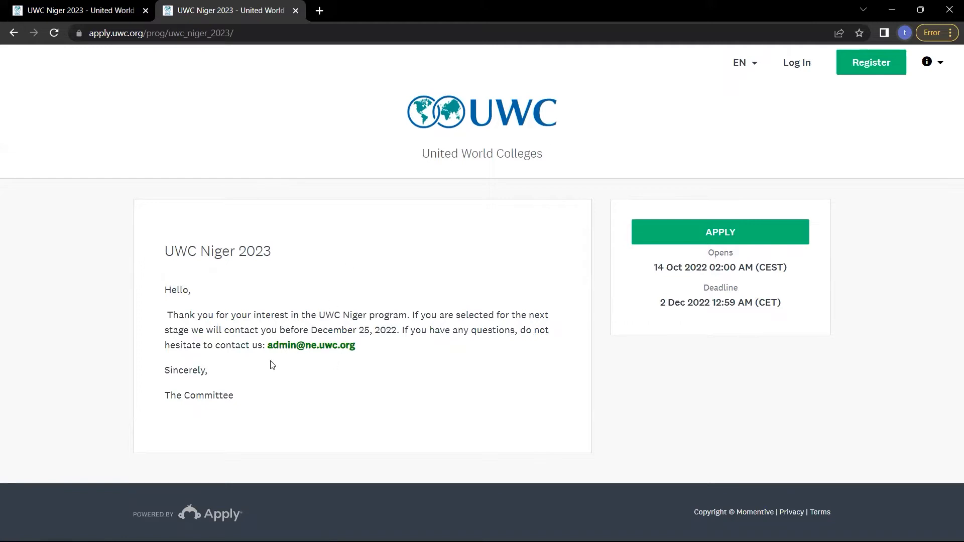
click(742, 62)
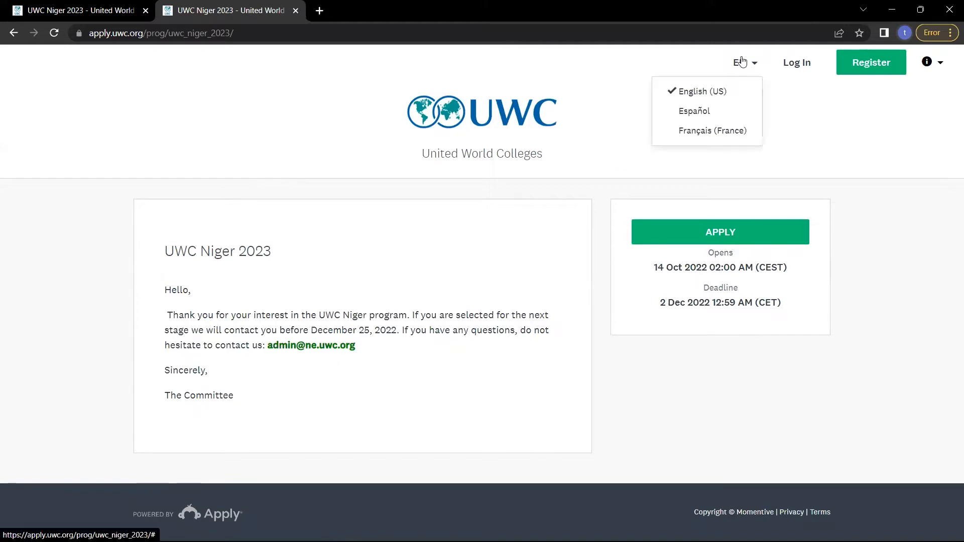
click(697, 139)
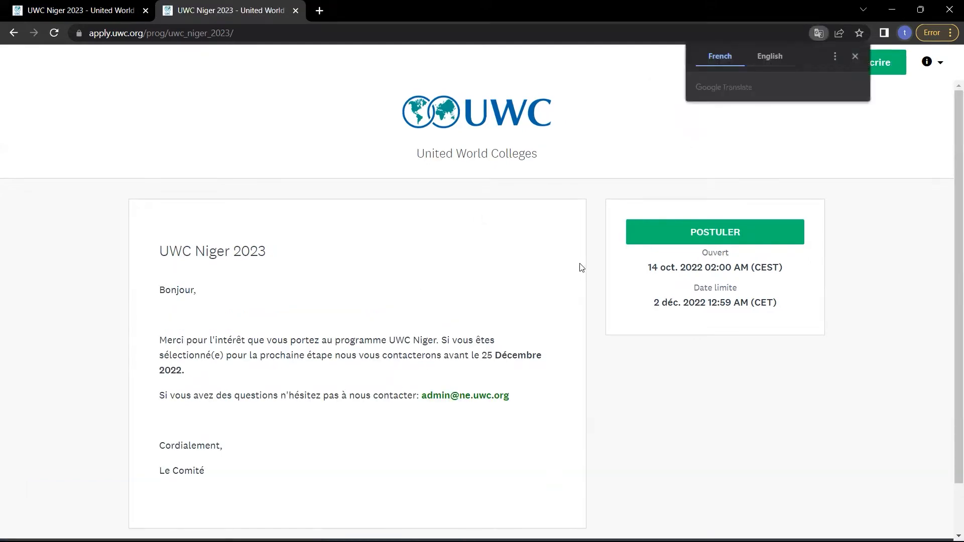
Start applying to UWC Niger 2023 and sign in with the Google account.
click(690, 236)
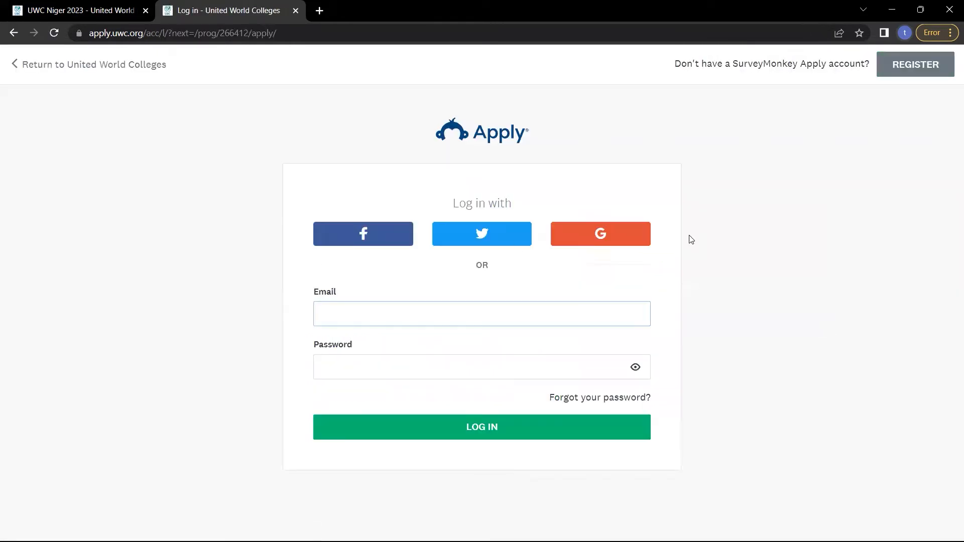
click(577, 245)
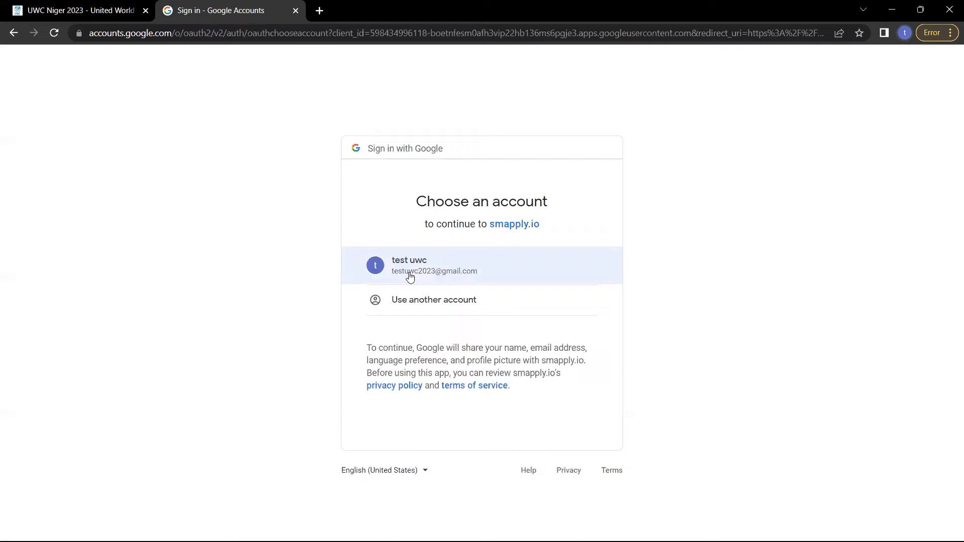
click(409, 276)
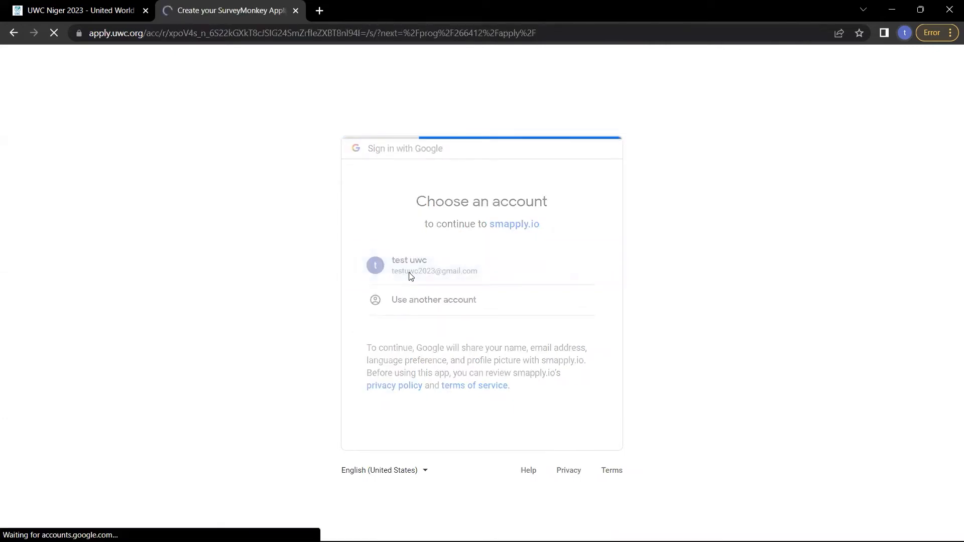
Replace the prefilled first and last names with the applicant's own, pass the robot check, and create the account.
drag(370, 311, 232, 314)
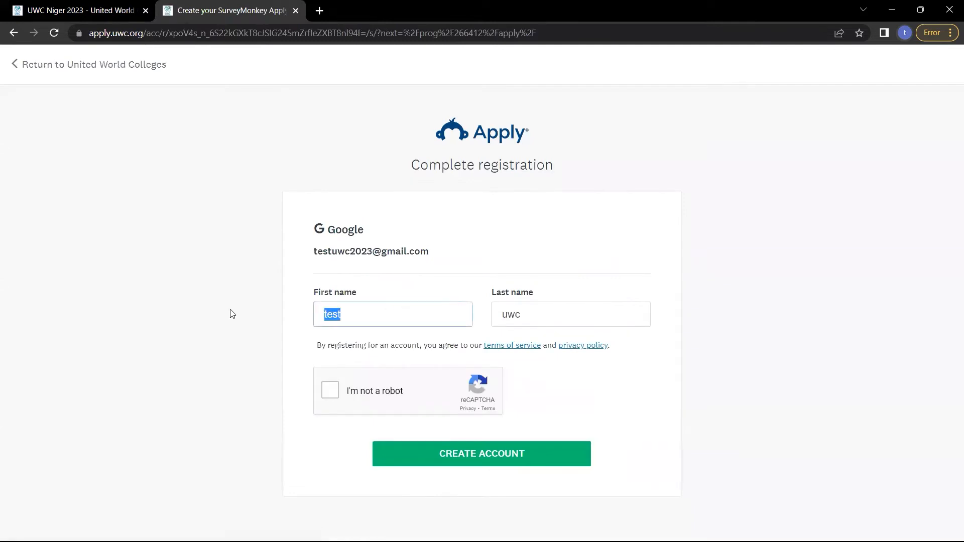
key(BackSpace)
text(Moud)
key(BackSpace)
text(ssa)
double_click(519, 307)
text(Testt)
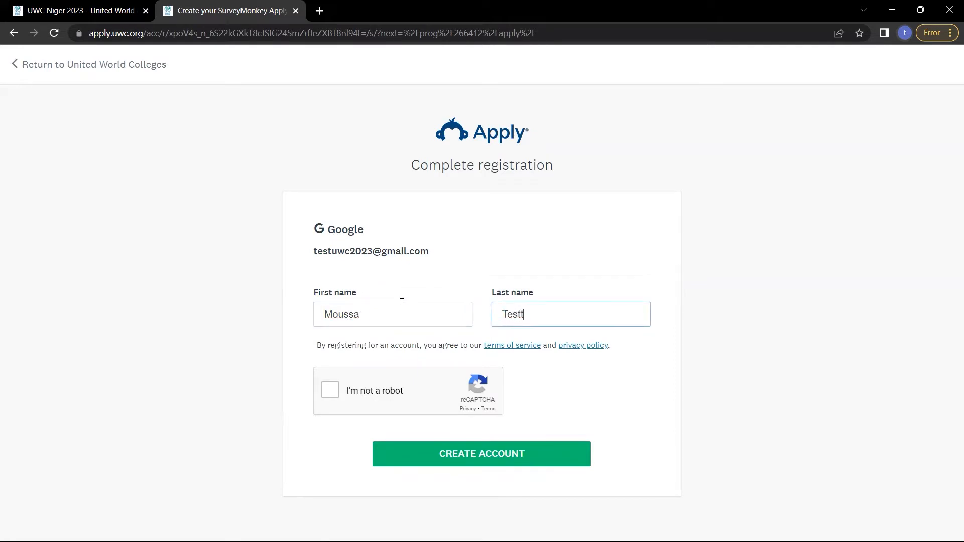
click(330, 390)
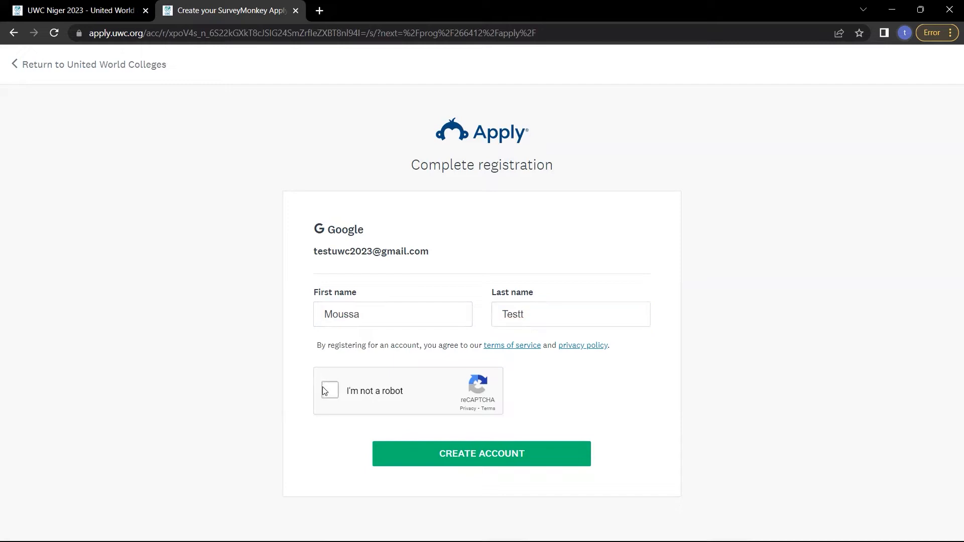
click(446, 452)
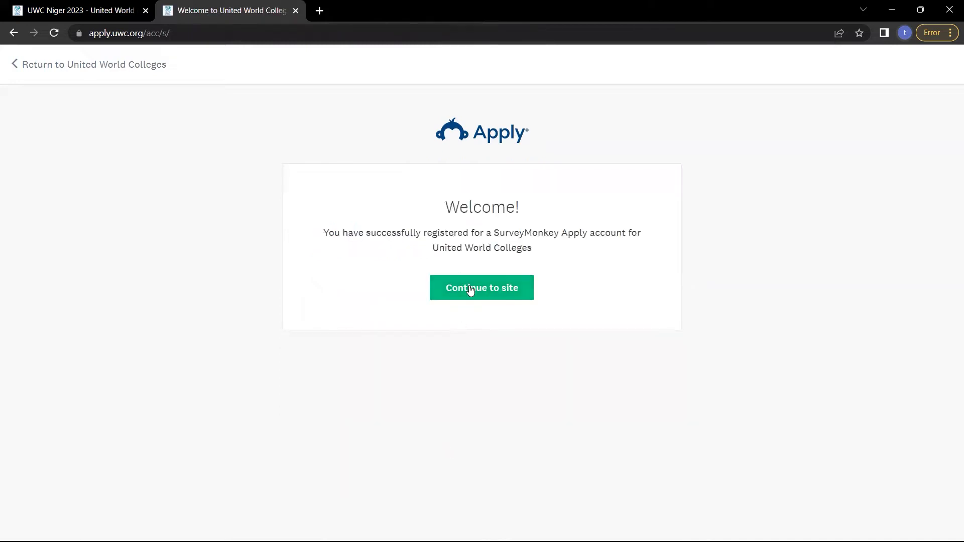
Continue into the applicant site and switch its language to Français.
click(469, 290)
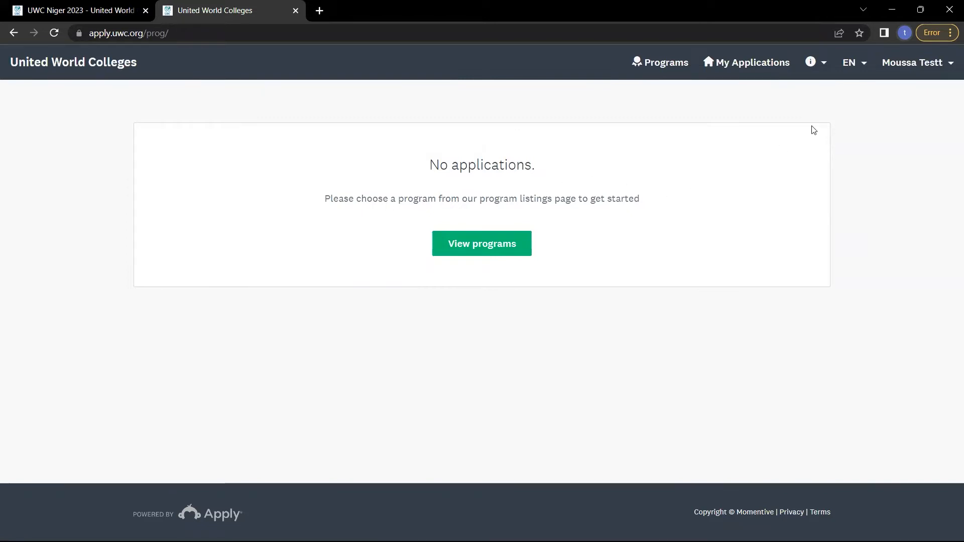
click(853, 62)
click(806, 149)
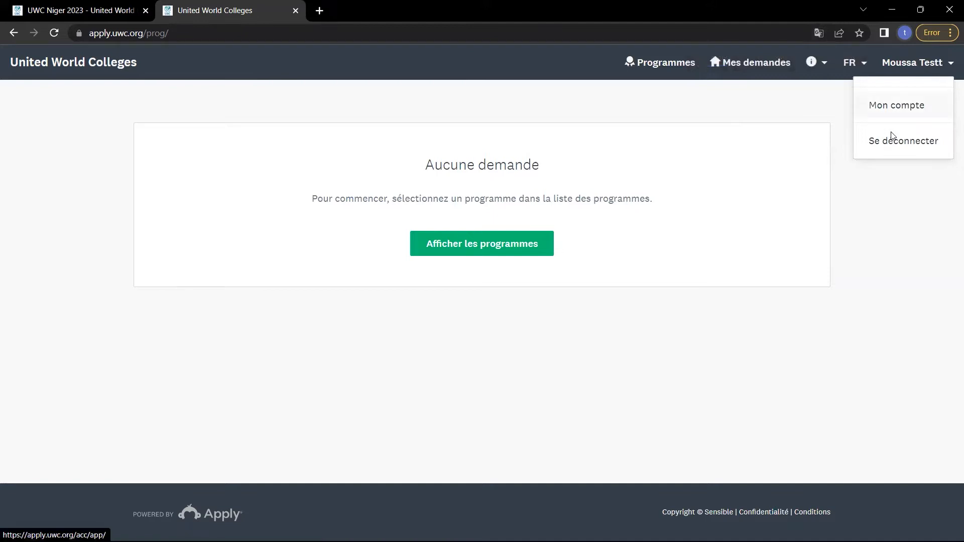
Go to Mon compte's Éligibilité settings and start a new eligibility profile.
click(891, 136)
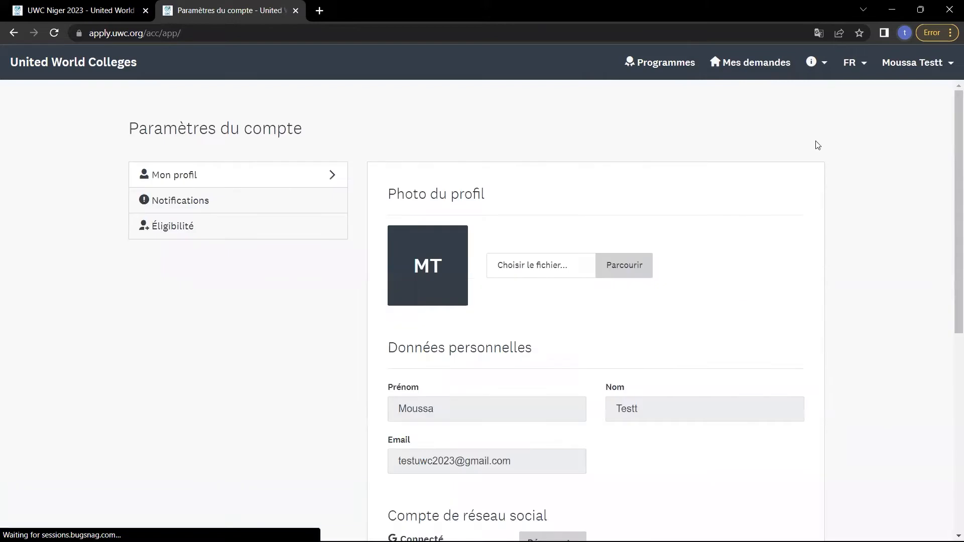
scroll(518, 332, down, 5)
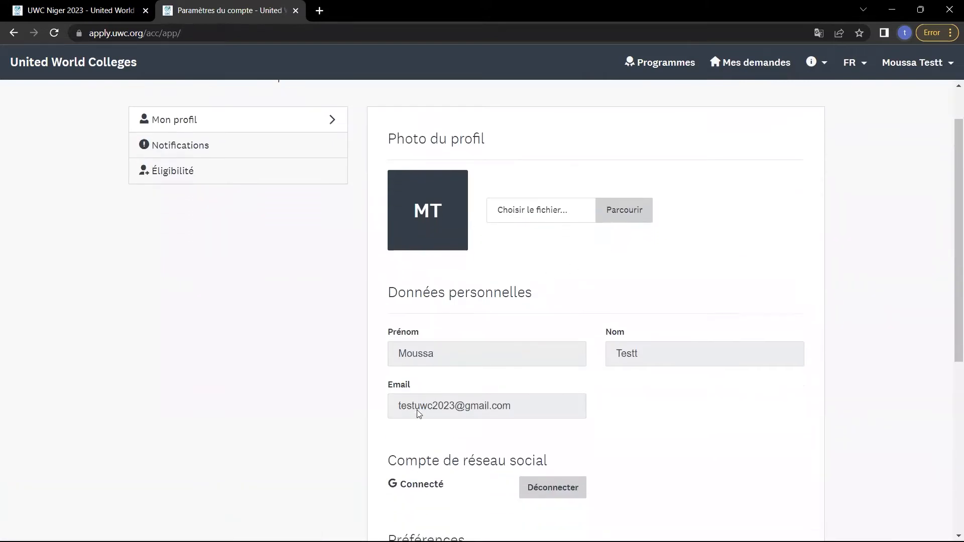
scroll(418, 413, up, 5)
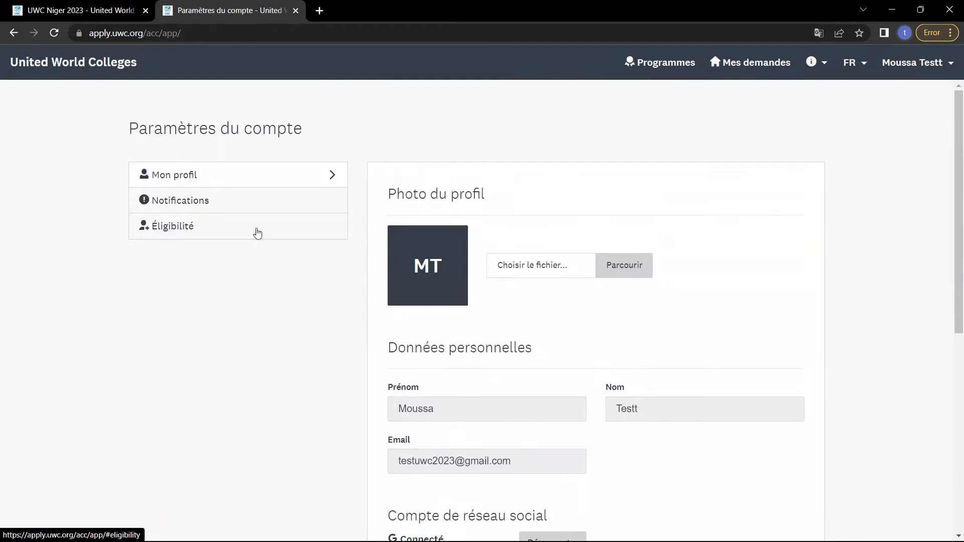
click(190, 221)
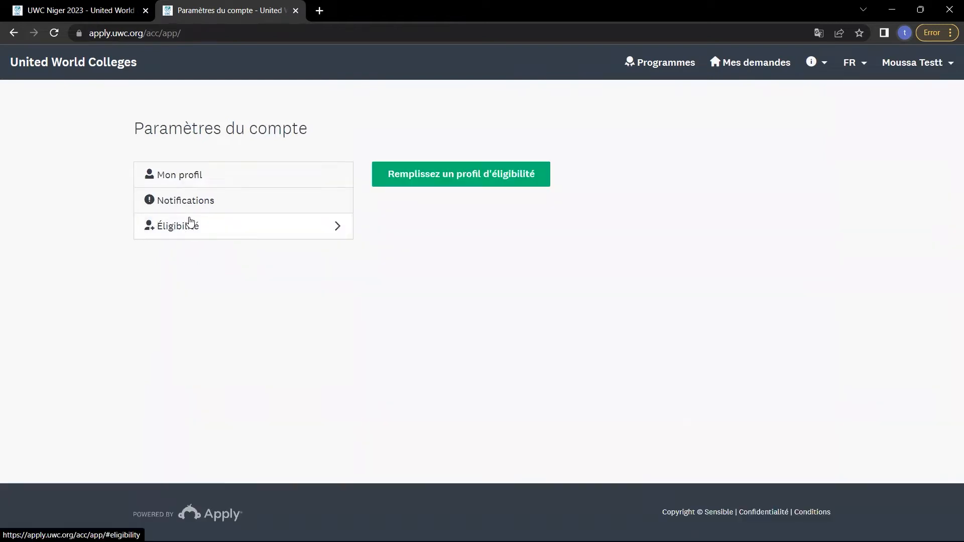
click(476, 179)
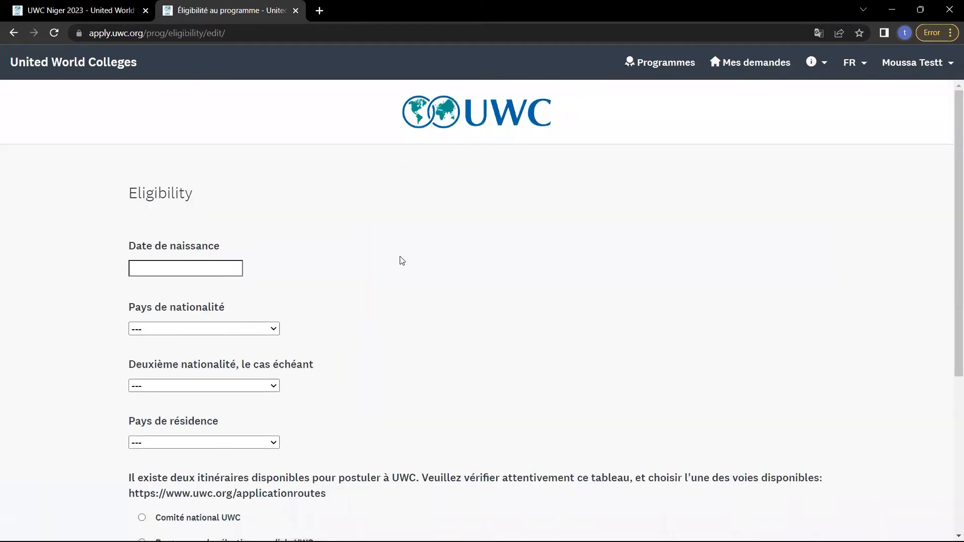
Set the birth date to 30 décembre 2006 in the calendar.
scroll(355, 318, down, 1)
click(188, 250)
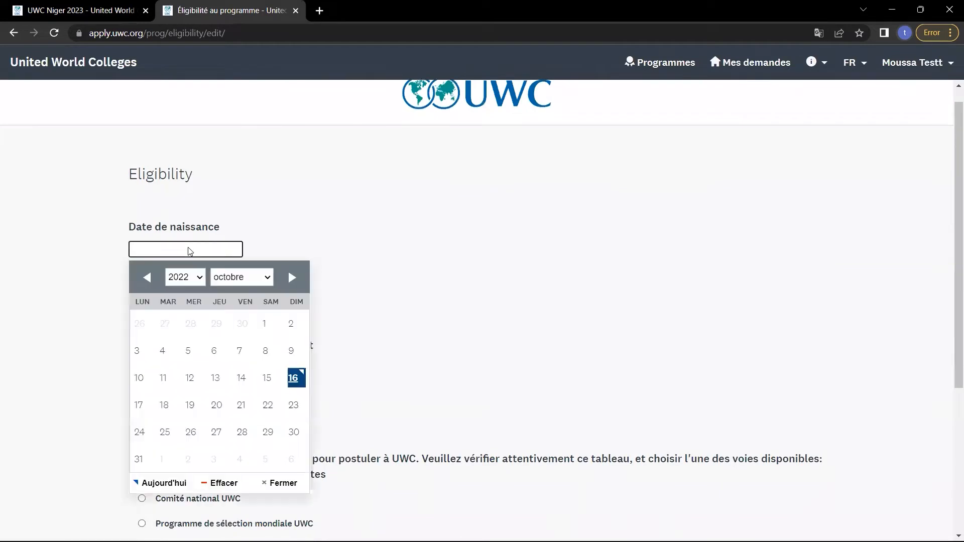
click(200, 277)
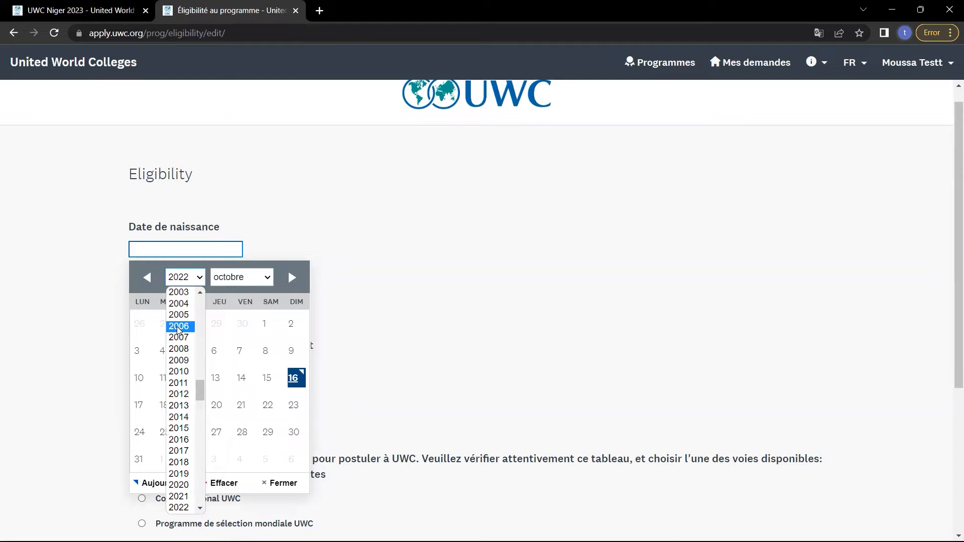
click(178, 327)
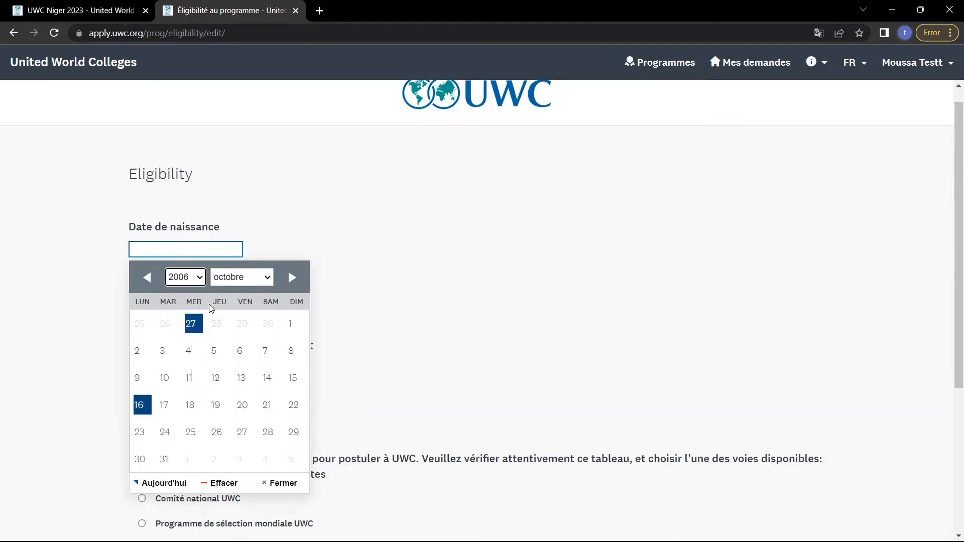
click(239, 277)
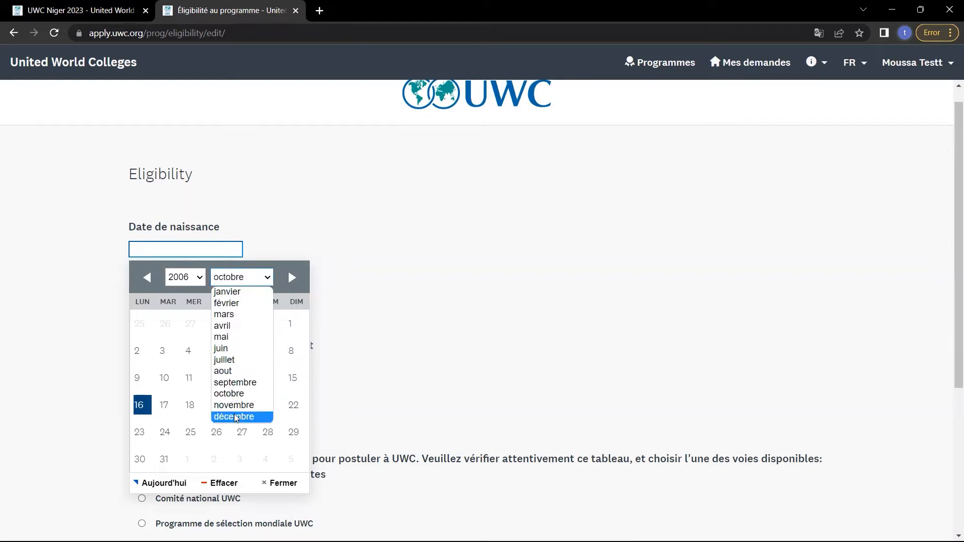
click(234, 416)
click(270, 432)
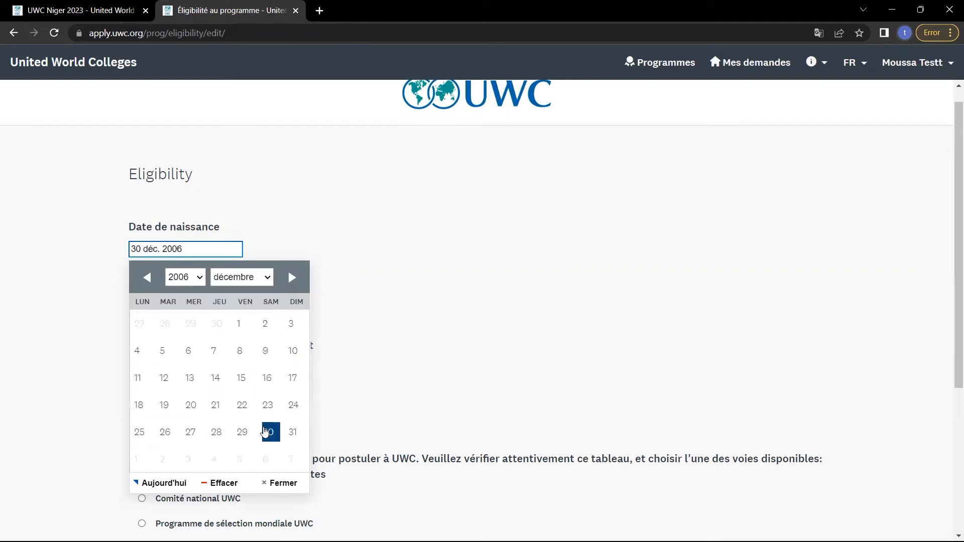
click(395, 356)
Choose Niger for nationality and residence, and the Comité national UWC application route.
scroll(396, 355, down, 1)
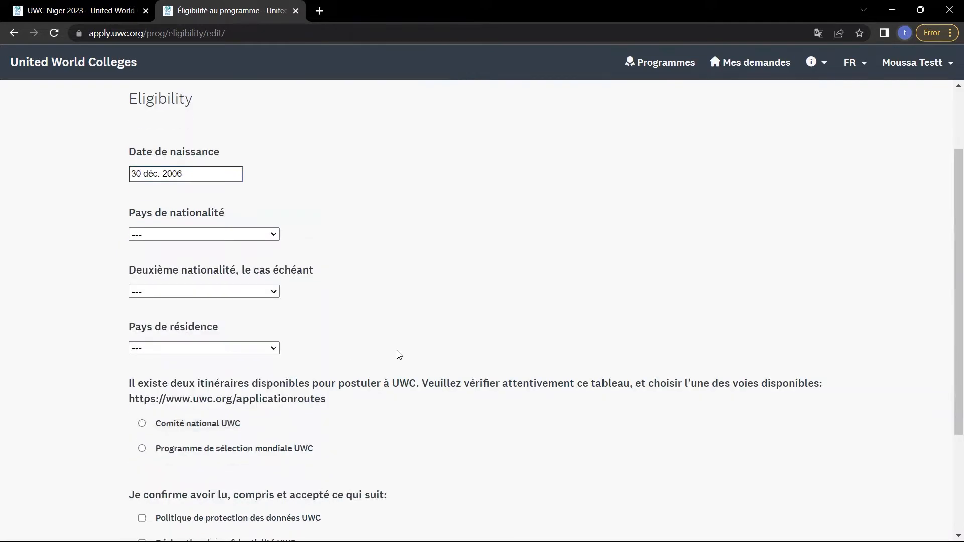
click(253, 234)
text(niger)
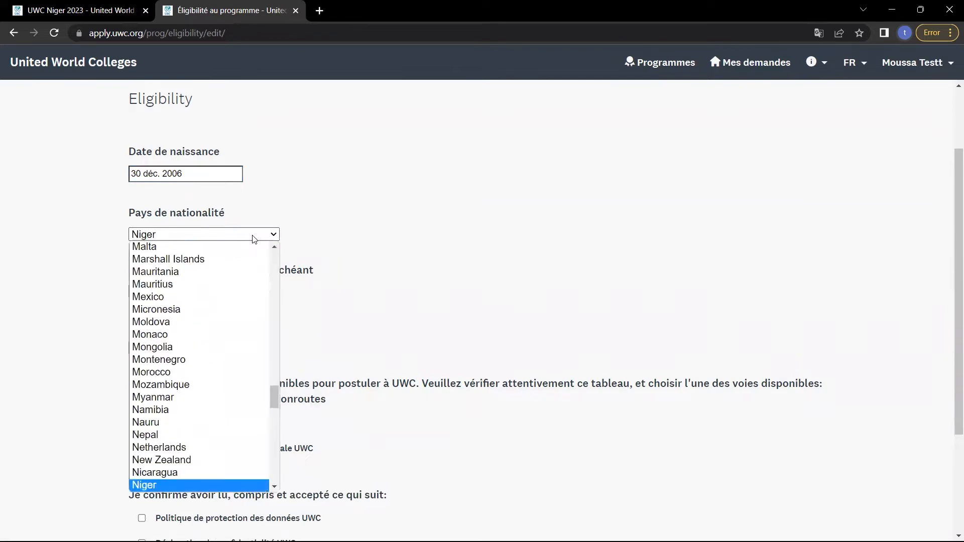
key(Return)
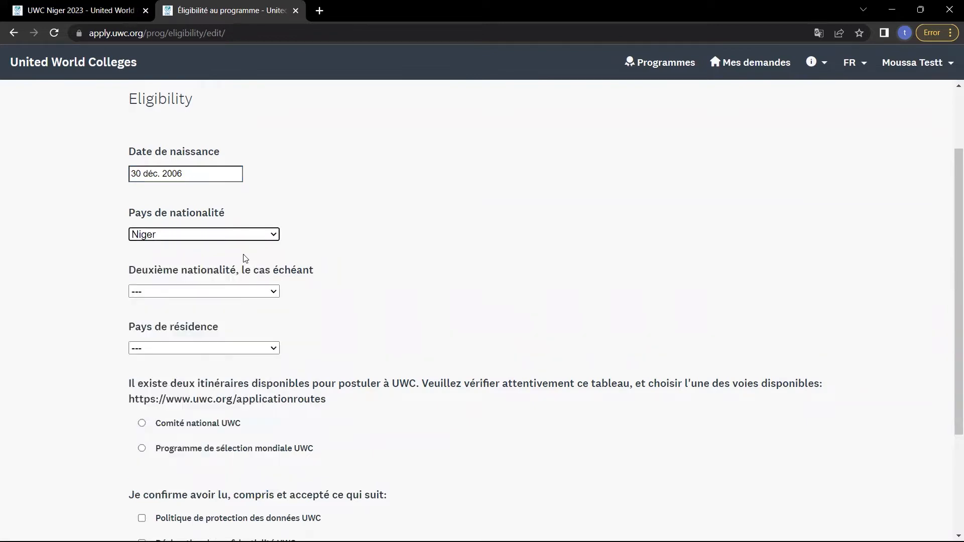
click(224, 347)
text(niger)
scroll(225, 347, down, 2)
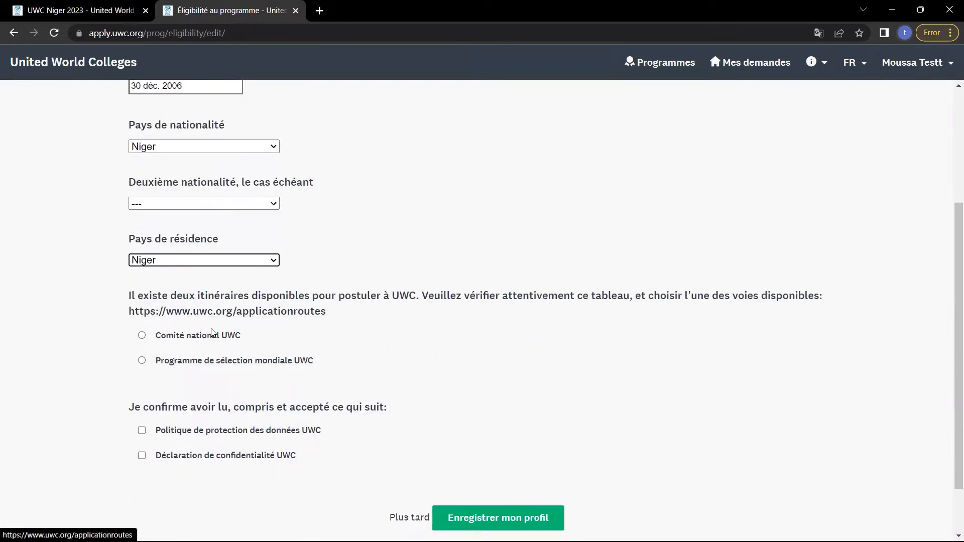
click(142, 336)
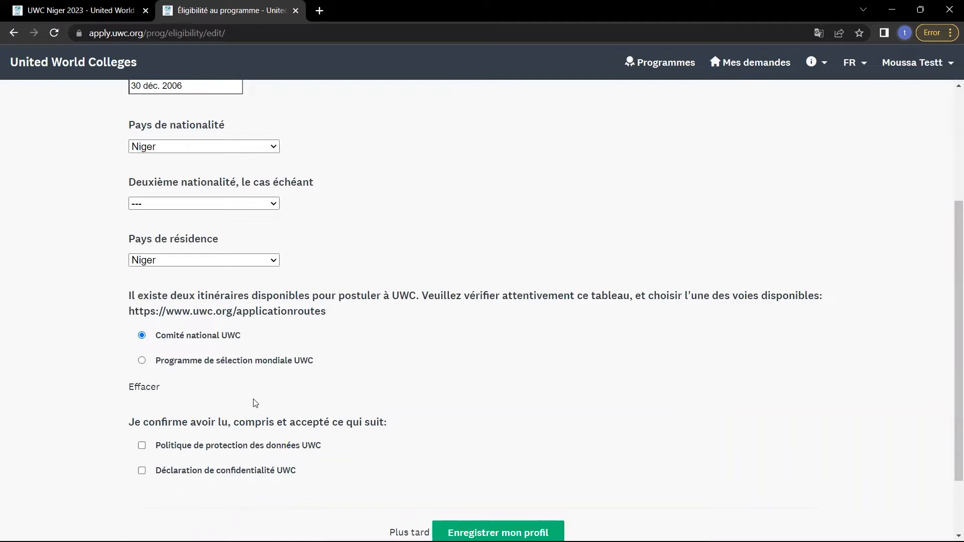
Accept the UWC data protection policy and the privacy statement.
scroll(256, 403, down, 2)
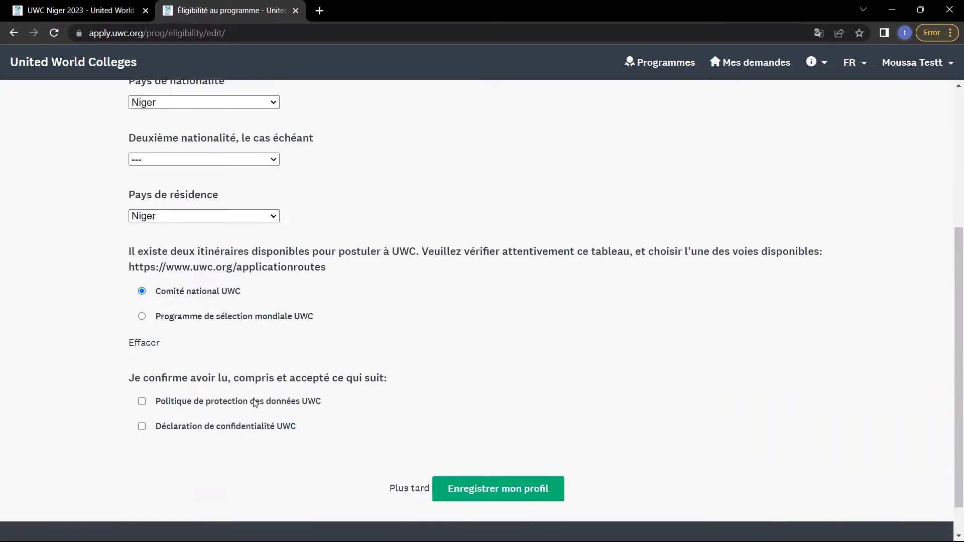
scroll(256, 403, down, 1)
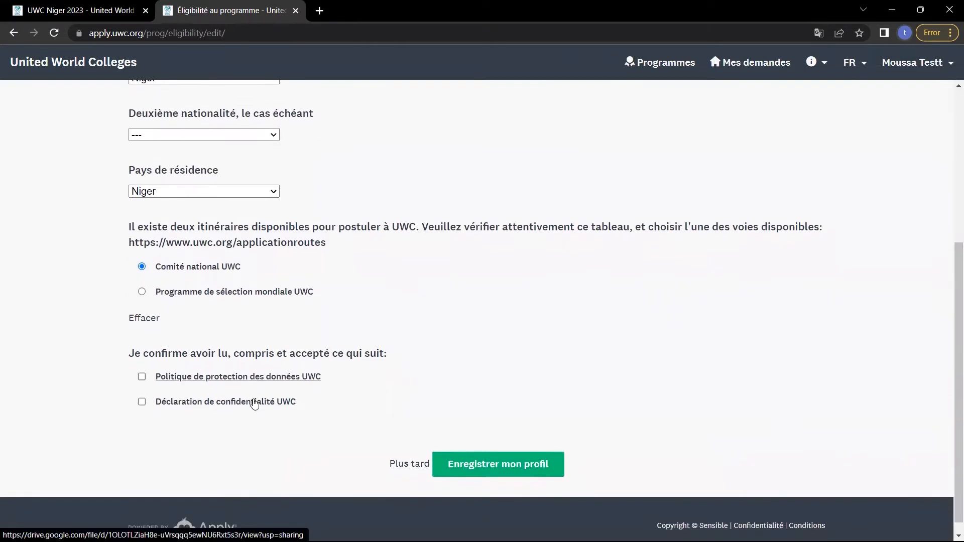
click(142, 377)
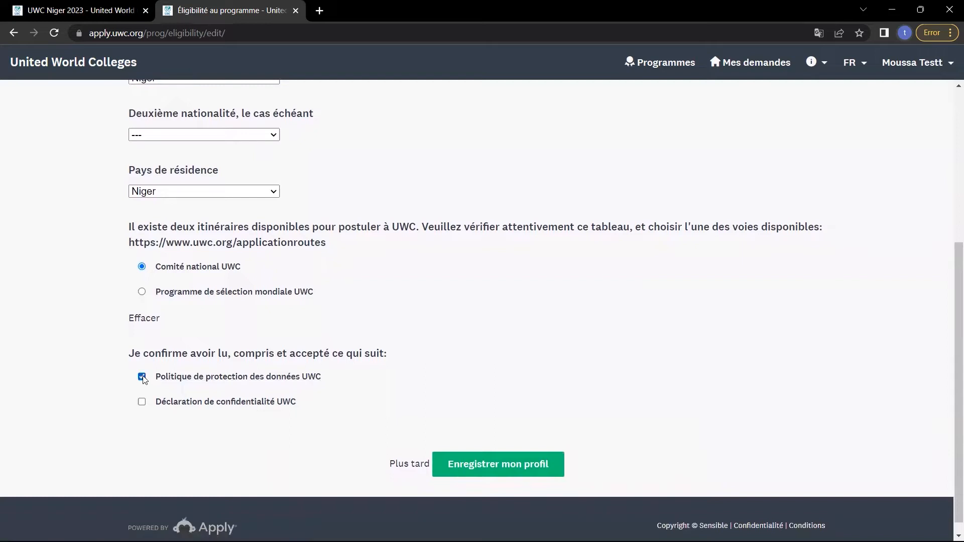
click(142, 402)
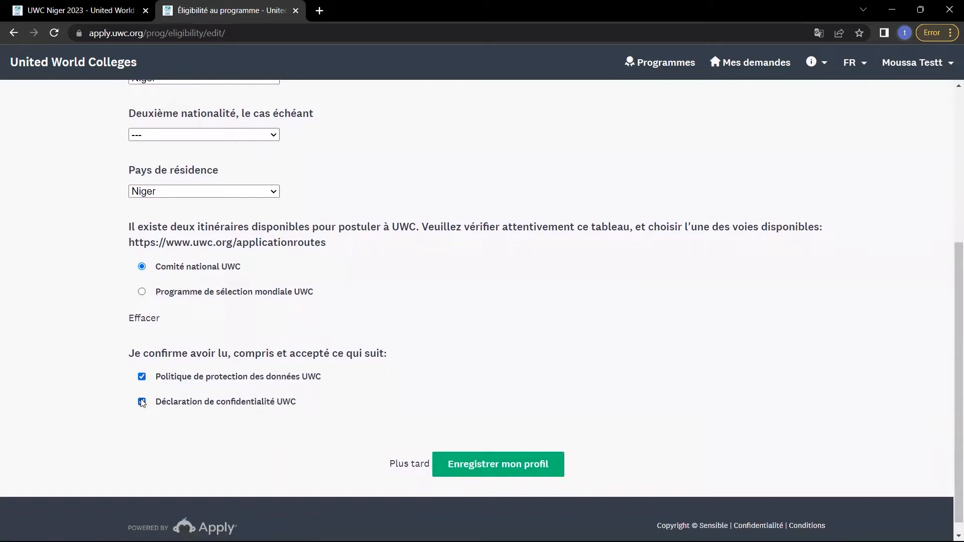
right_click(275, 378)
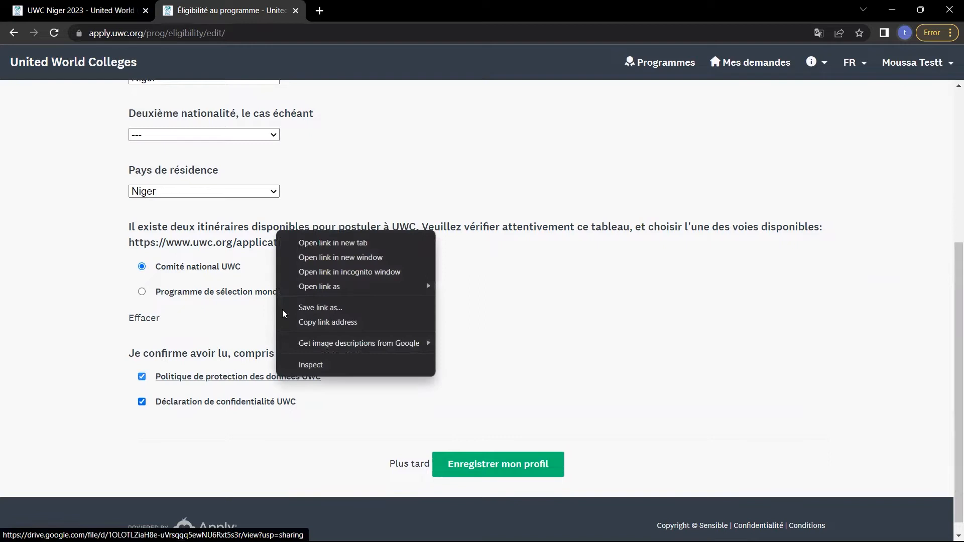
Open the UWC Data Protection Policy PDF in a new tab, scroll through it, and return to the form.
click(334, 245)
click(374, 5)
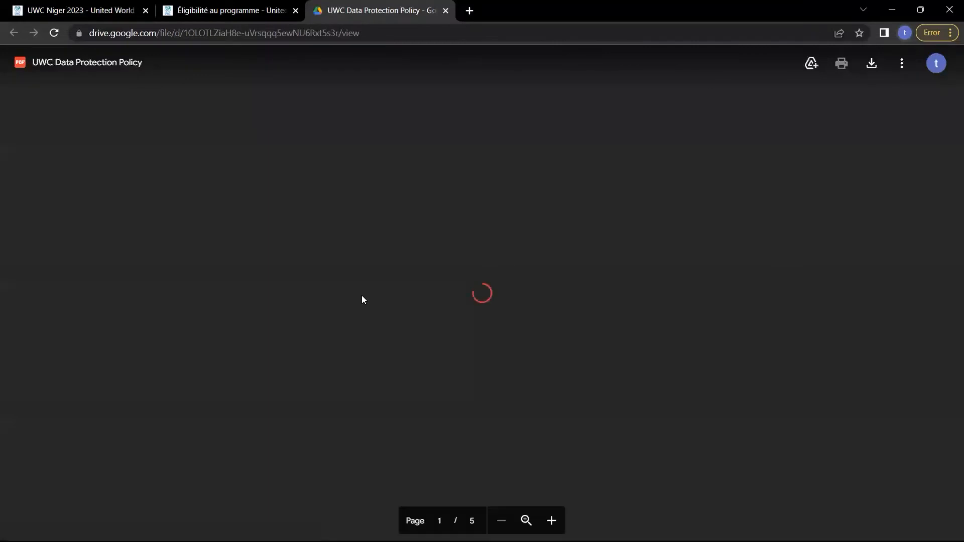
scroll(362, 296, down, 10)
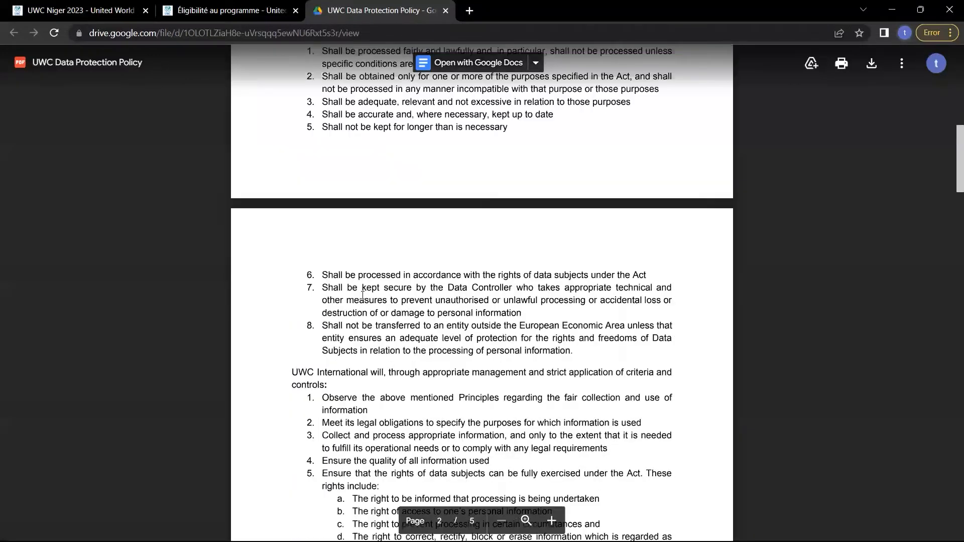
scroll(363, 295, down, 20)
click(251, 4)
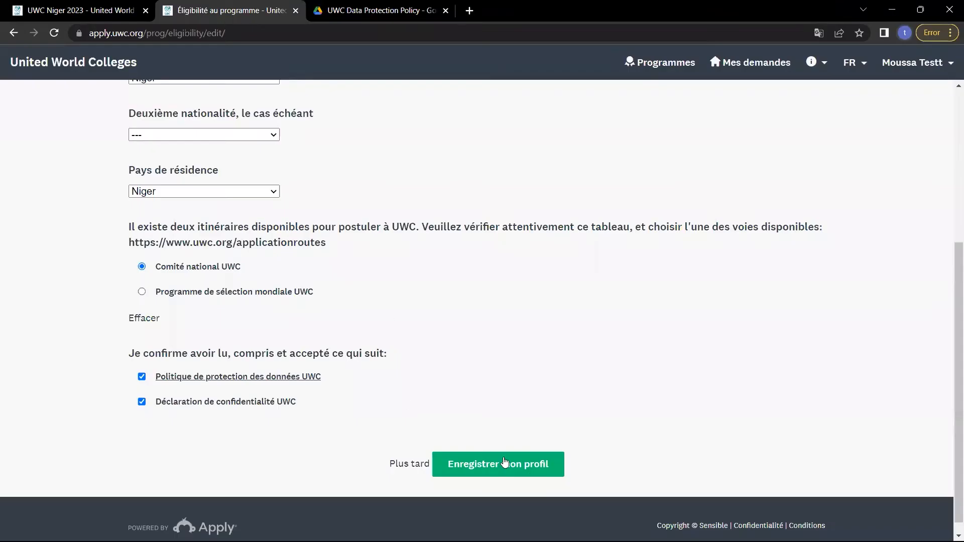
Save the eligibility profile with Enregistrer mon profil.
click(547, 474)
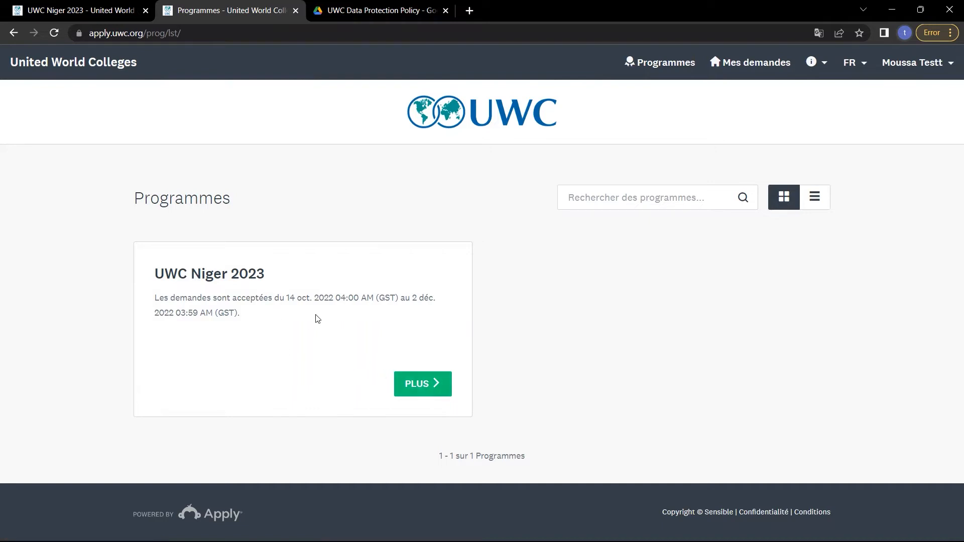
Open the UWC Niger 2023 programme details and start an application.
click(422, 395)
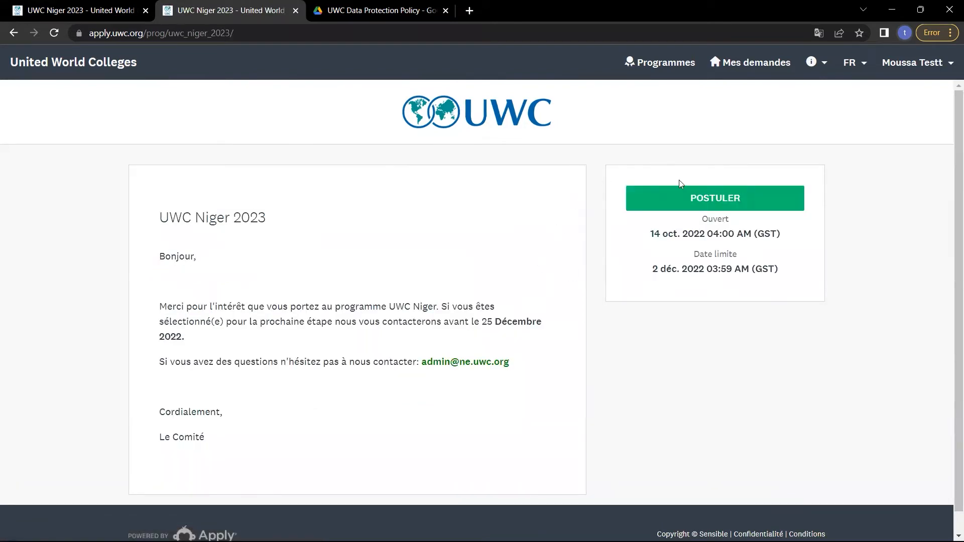
click(675, 196)
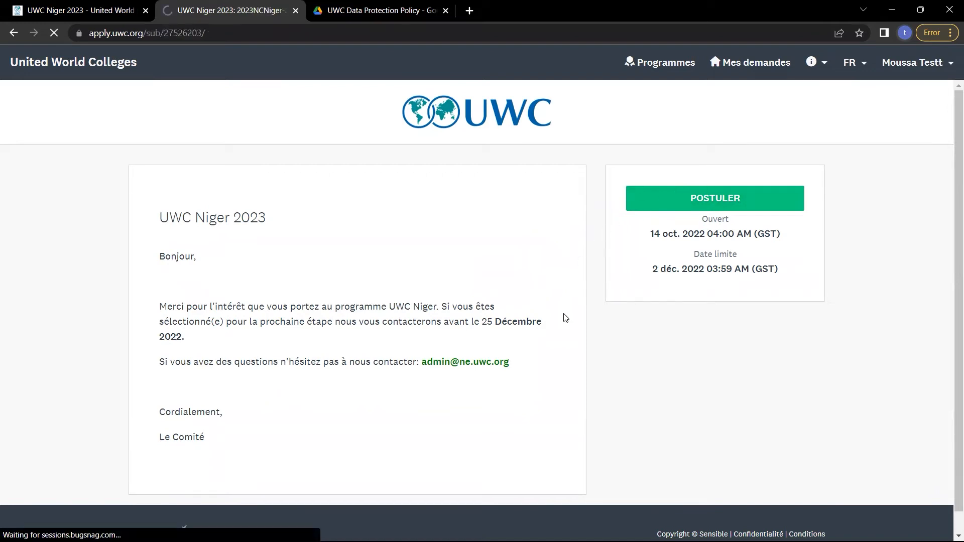
scroll(470, 356, down, 1)
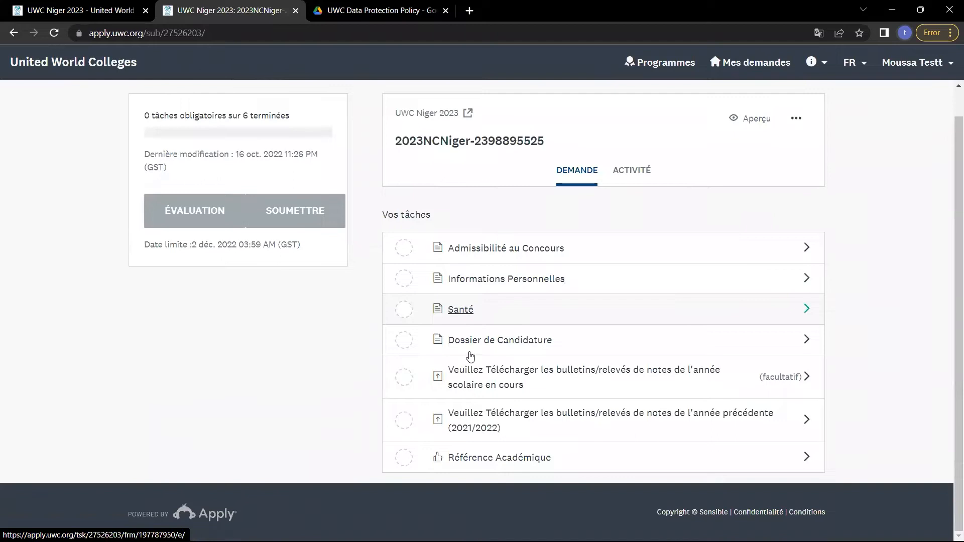
scroll(469, 356, up, 1)
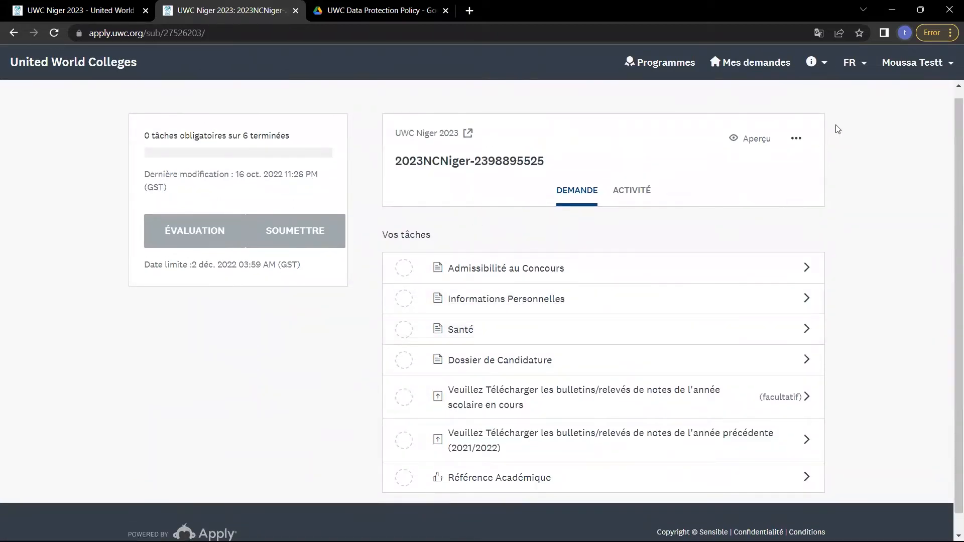
Check the interface language menu, keeping French, and review the task list.
click(859, 64)
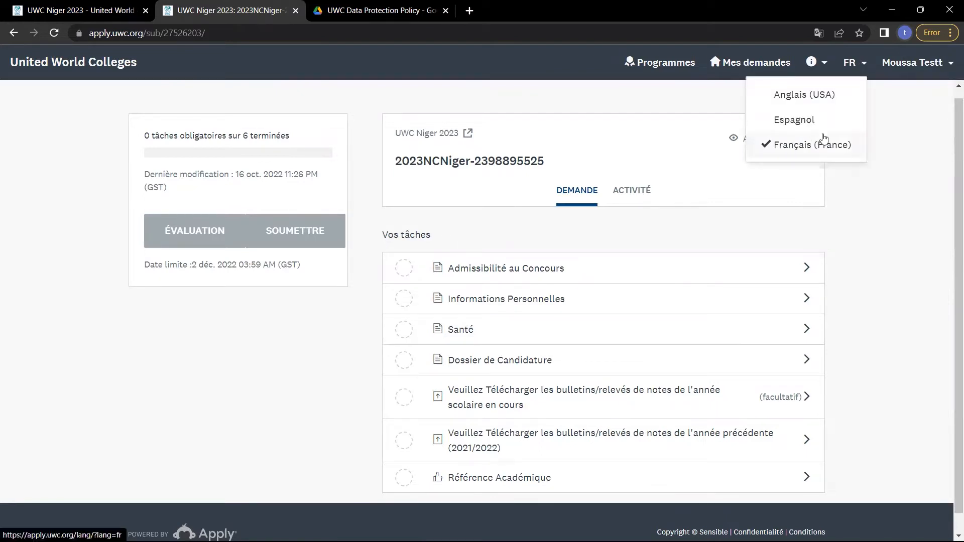
click(850, 227)
scroll(501, 279, down, 1)
scroll(502, 279, up, 1)
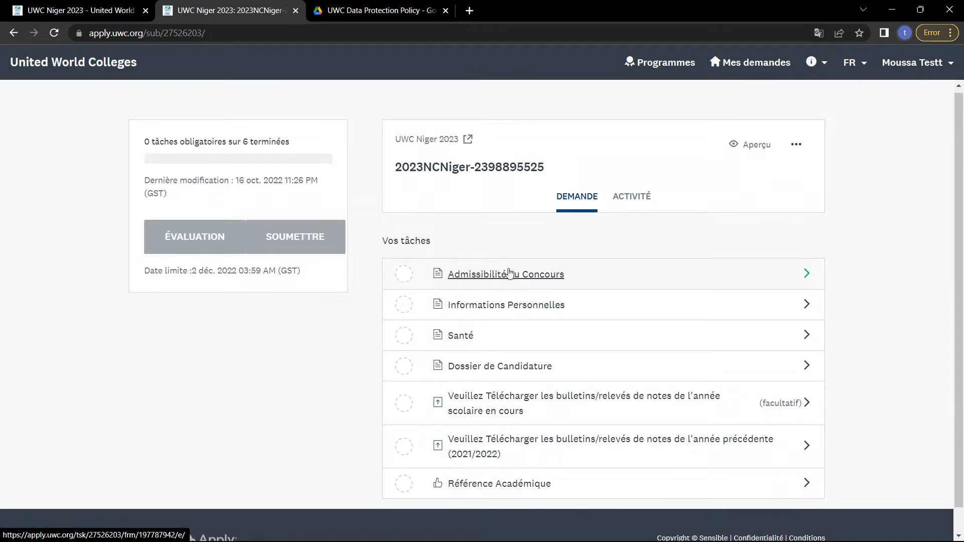
Open Admissibilité au Concours, remove the extra letter from the surname, and select Masculin.
click(509, 273)
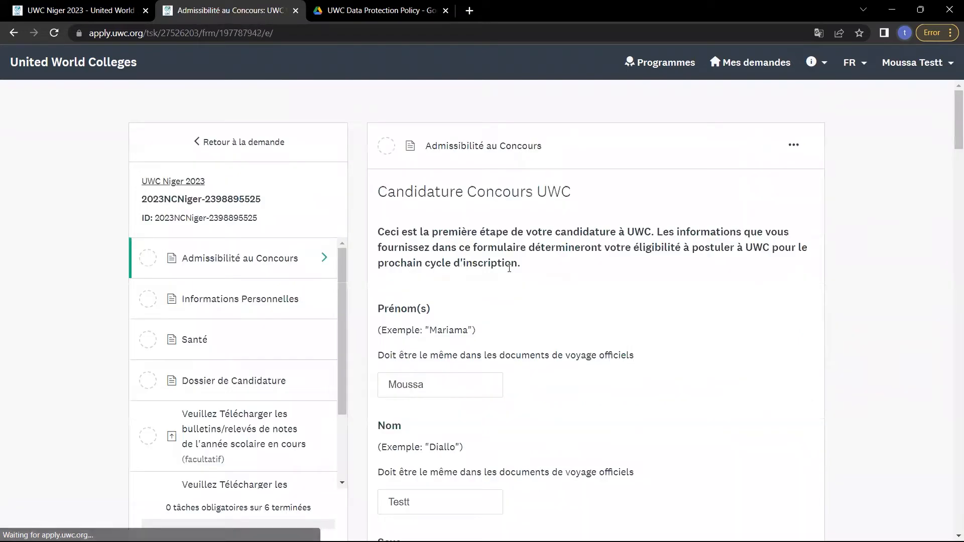
scroll(508, 268, down, 2)
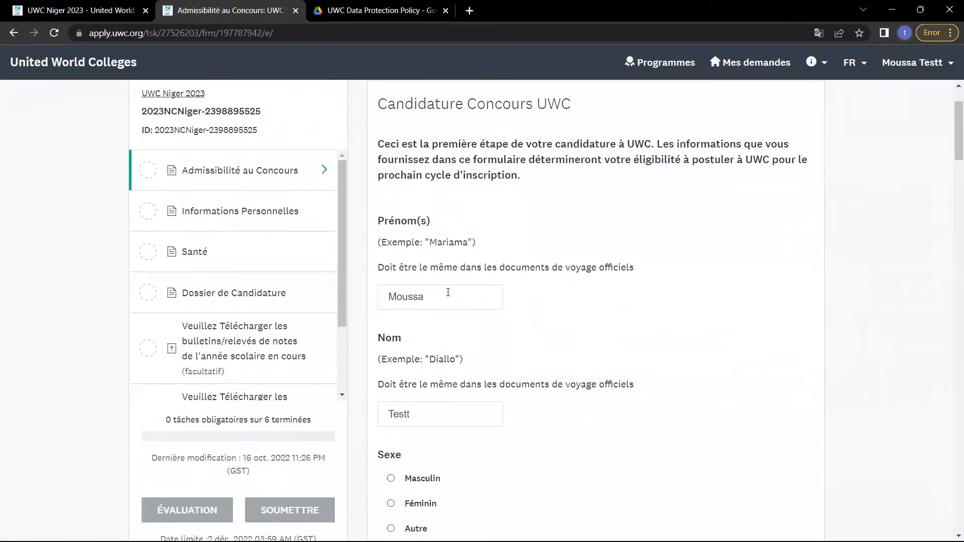
double_click(437, 410)
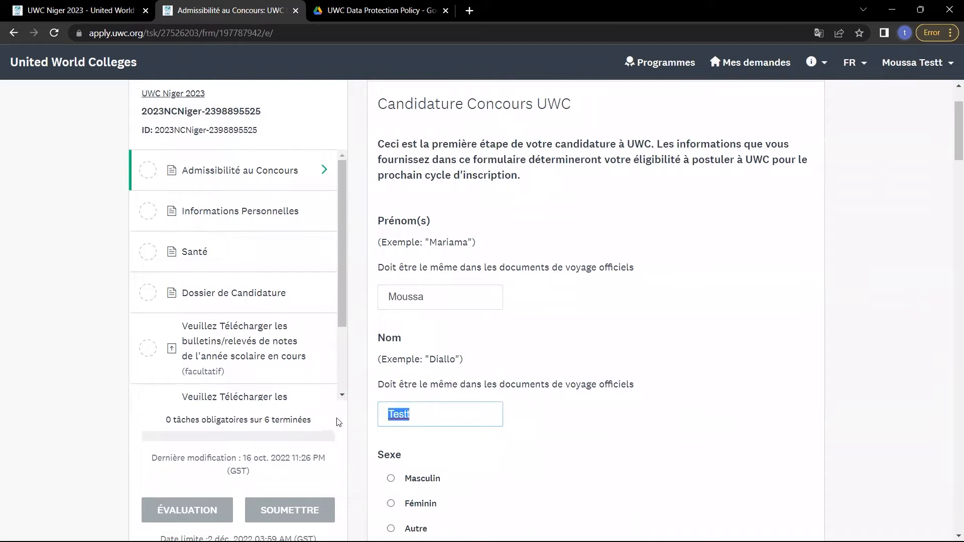
click(414, 410)
key(BackSpace)
scroll(413, 411, down, 2)
click(391, 387)
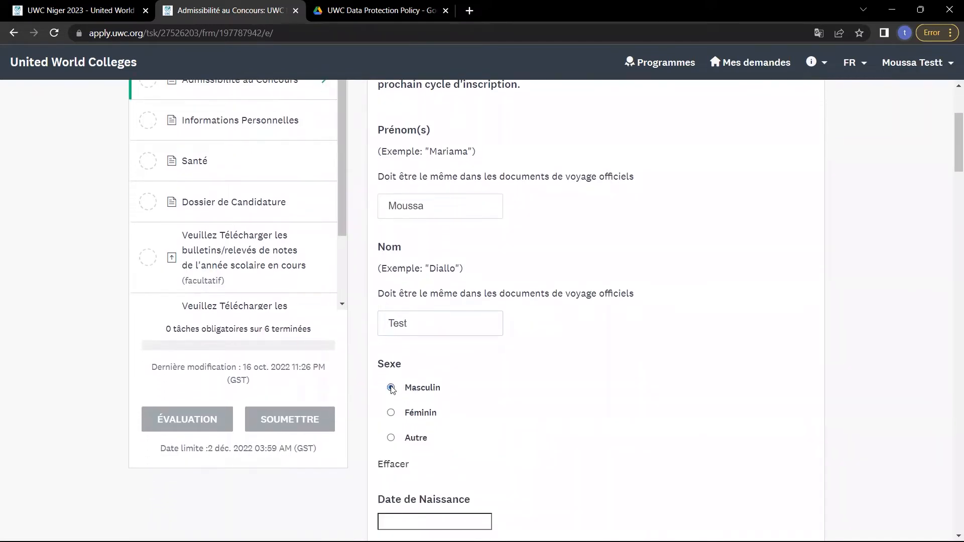
Set the date of birth to 30 décembre 2006 in the date picker.
scroll(392, 390, down, 3)
click(427, 384)
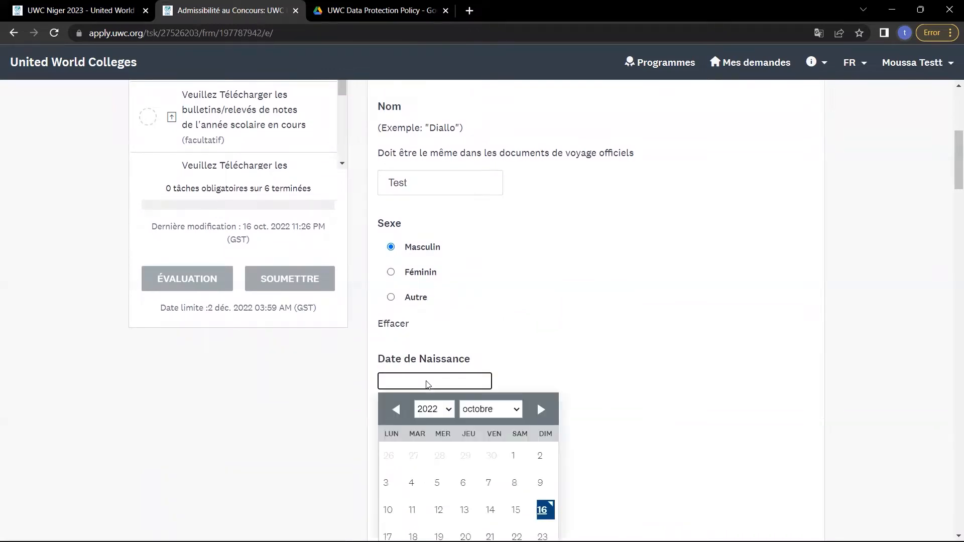
scroll(462, 465, down, 2)
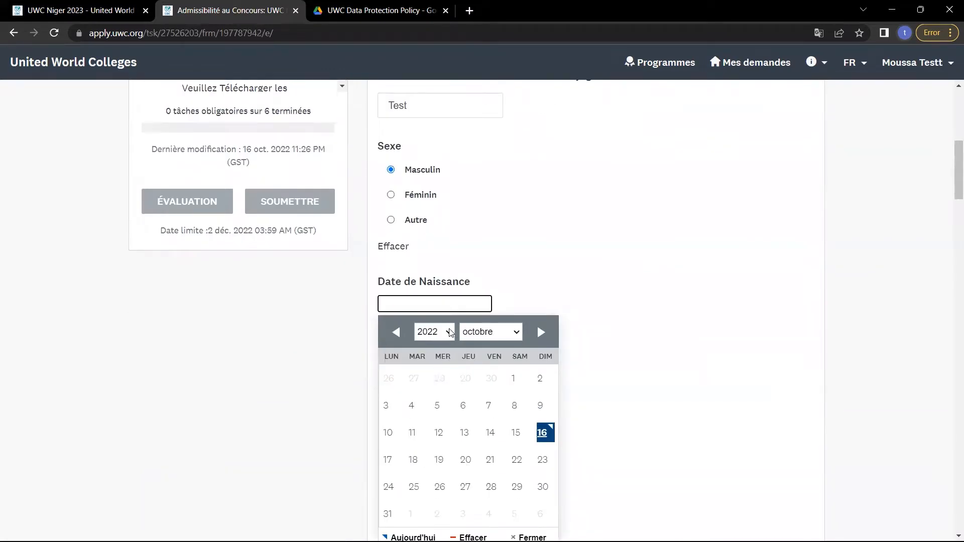
click(450, 333)
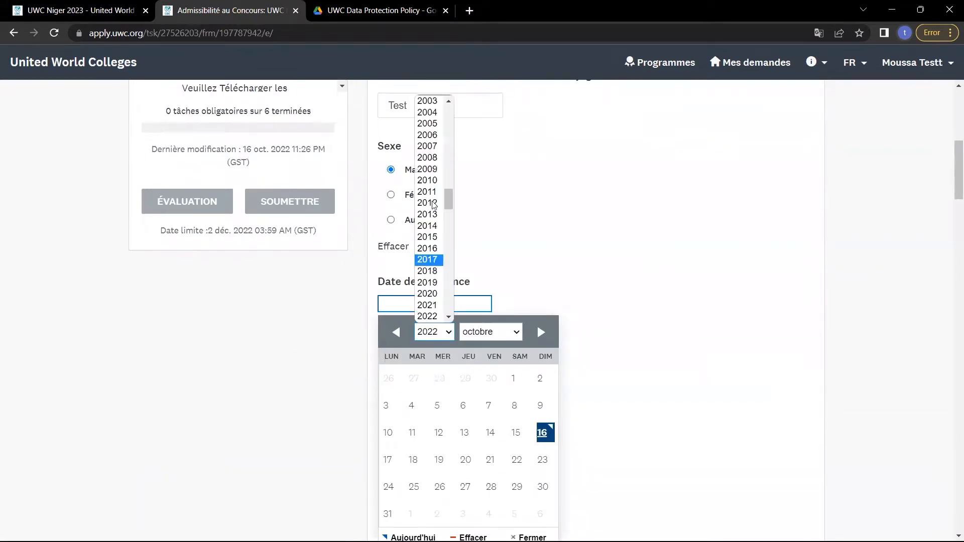
click(429, 135)
scroll(443, 308, down, 2)
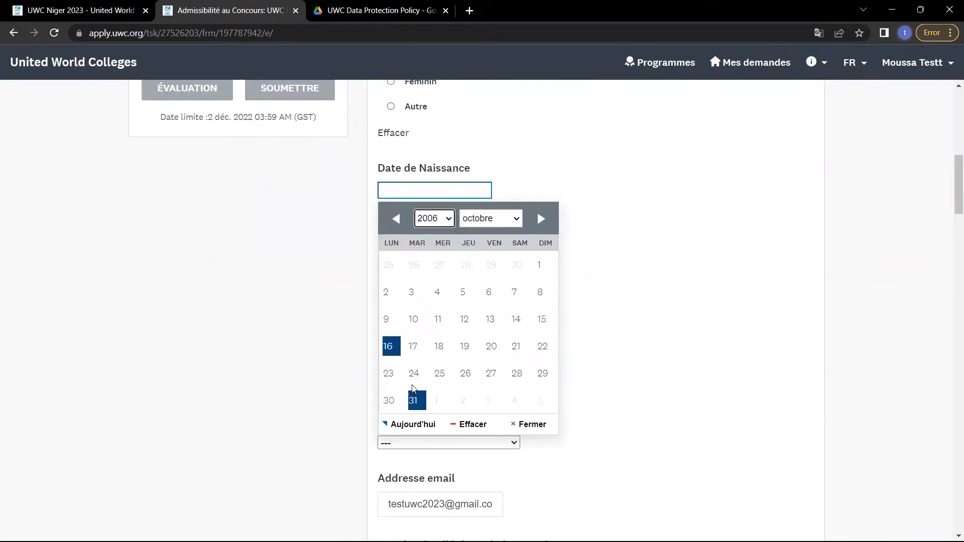
click(494, 220)
click(483, 357)
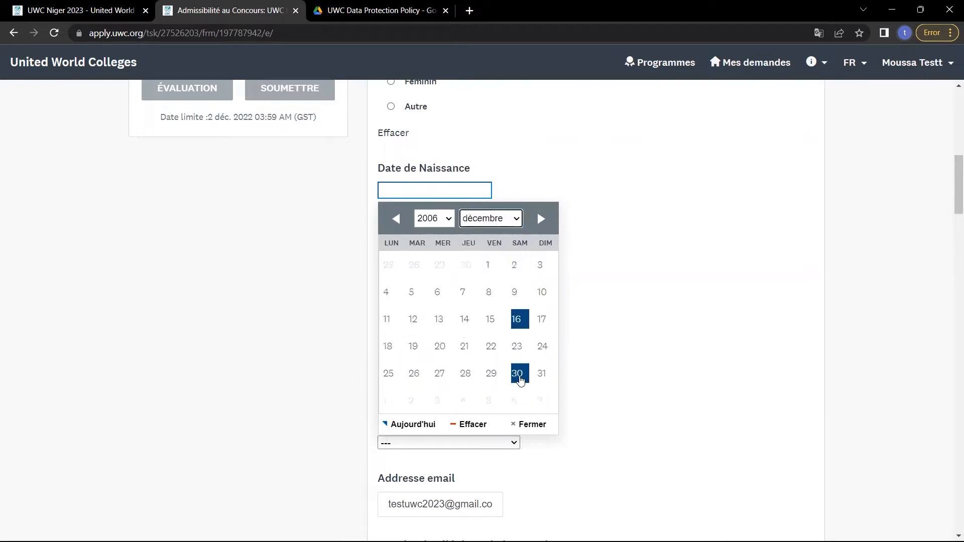
click(517, 373)
scroll(660, 341, down, 1)
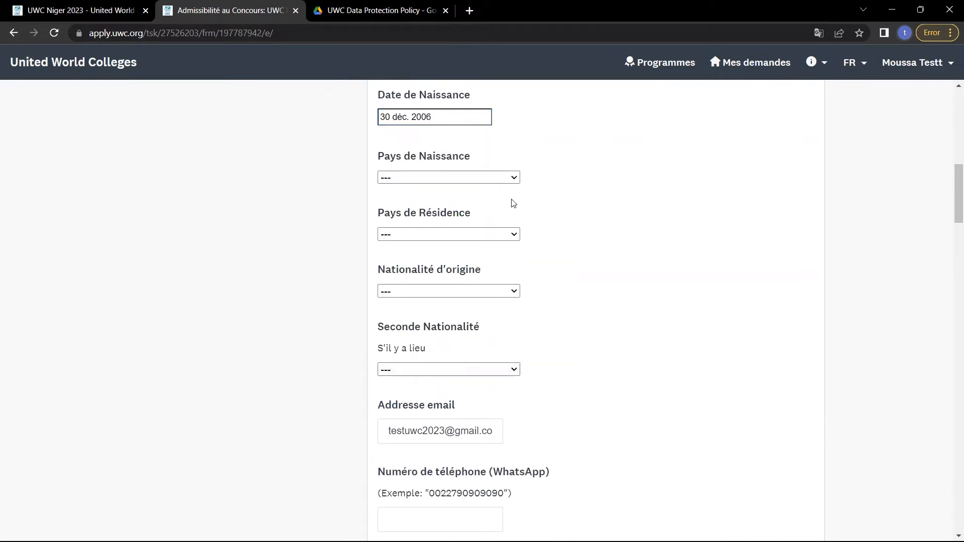
Set country of birth, residence and nationality of origin all to Niger.
click(485, 182)
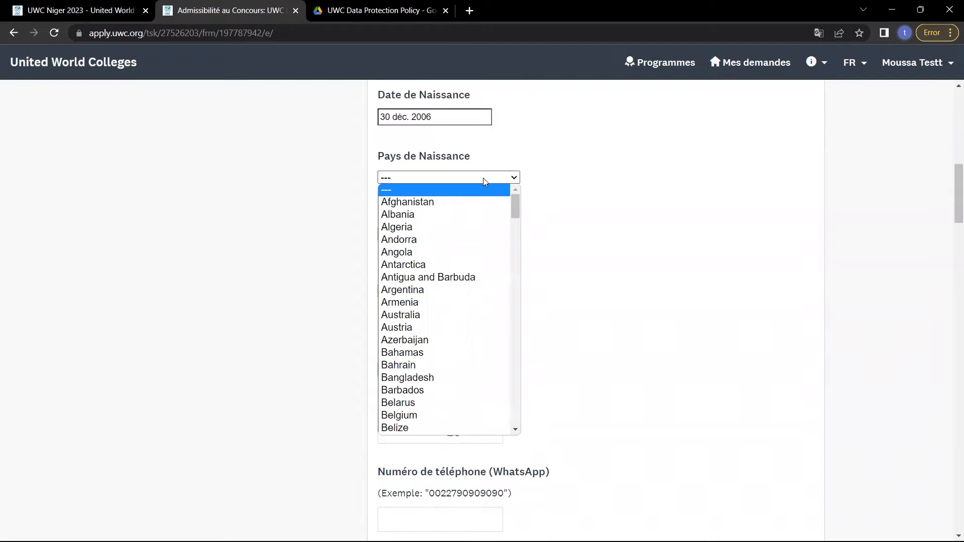
text(niger)
key(Return)
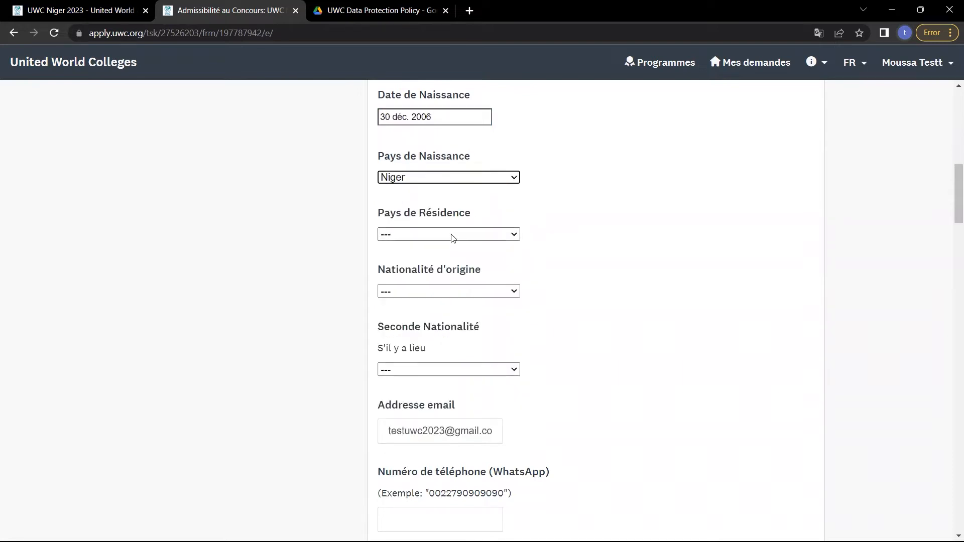
click(451, 236)
text(niger)
key(Return)
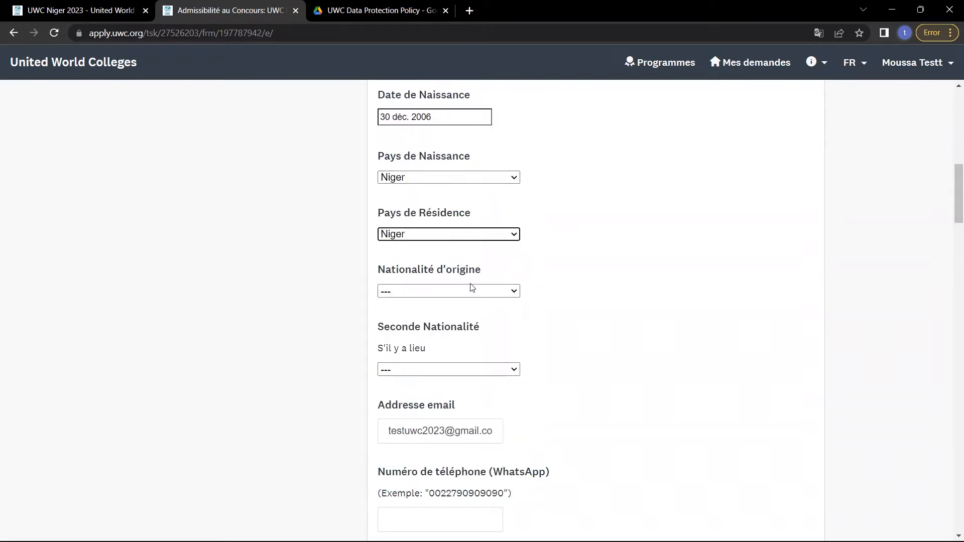
click(471, 293)
text(niger)
key(Return)
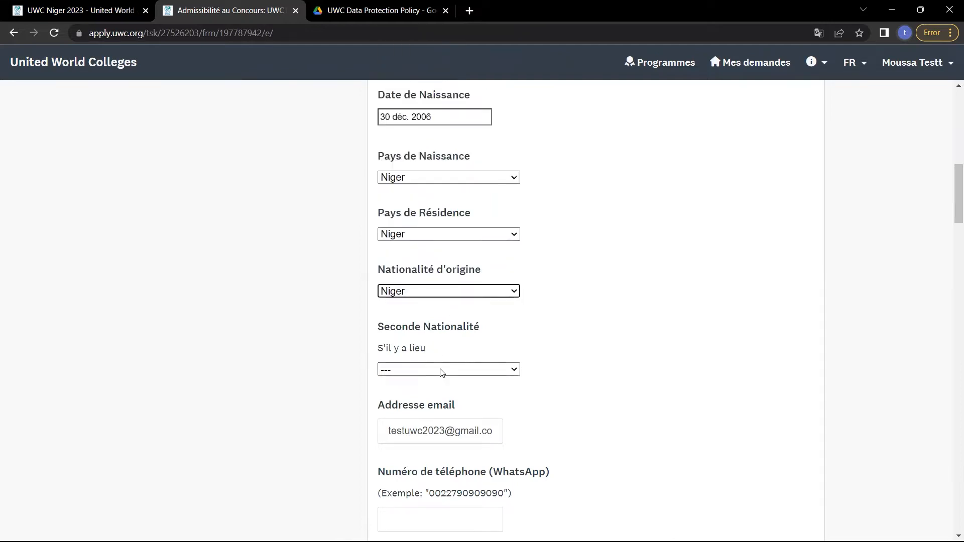
Enter the applicant's WhatsApp phone number in the Numéro de téléphone field.
scroll(441, 370, down, 2)
click(436, 322)
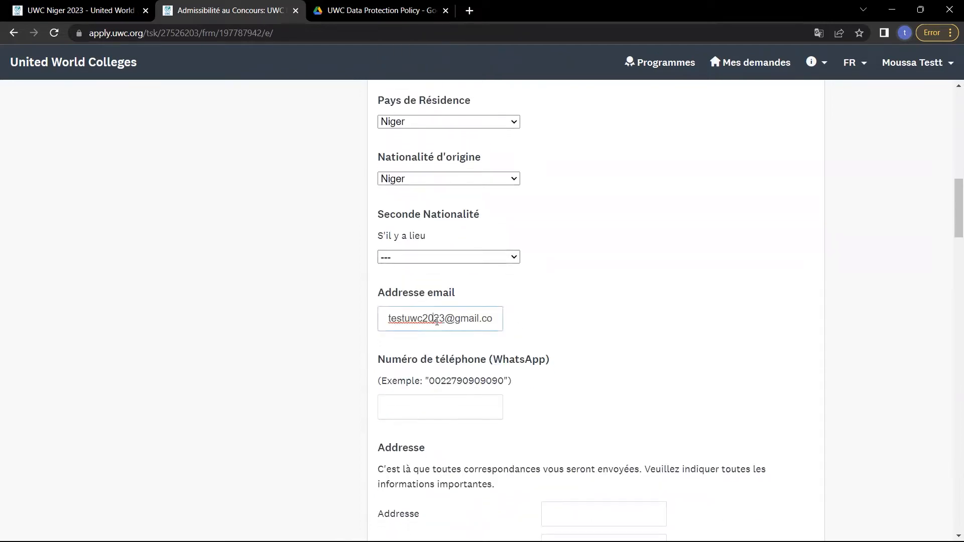
click(428, 417)
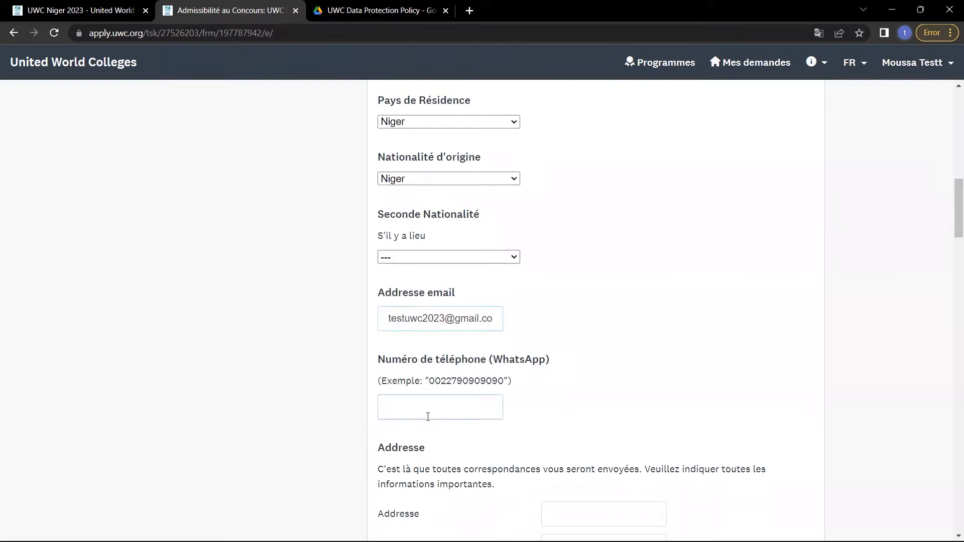
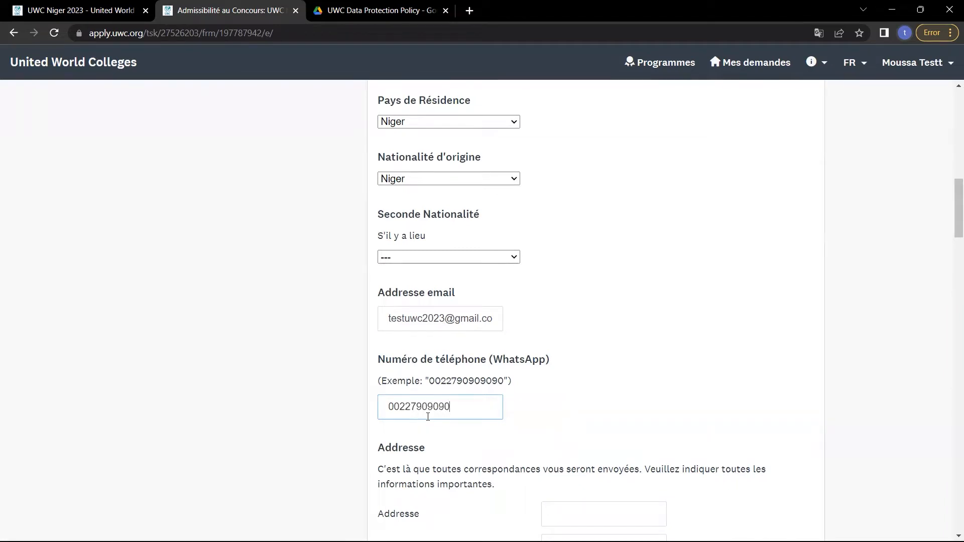
scroll(427, 416, down, 1)
click(505, 400)
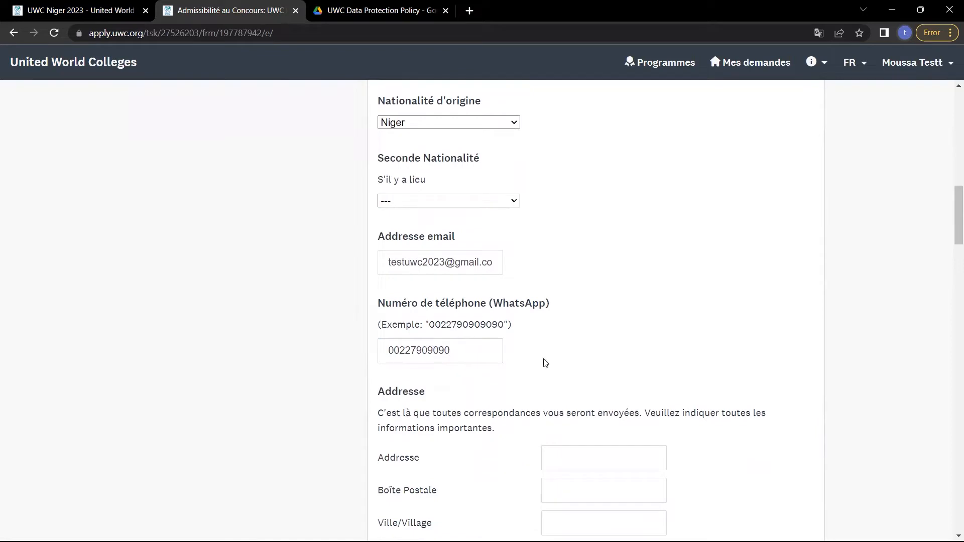
Complete the WhatsApp number's missing digits and enter a first address line.
click(461, 347)
scroll(459, 346, down, 2)
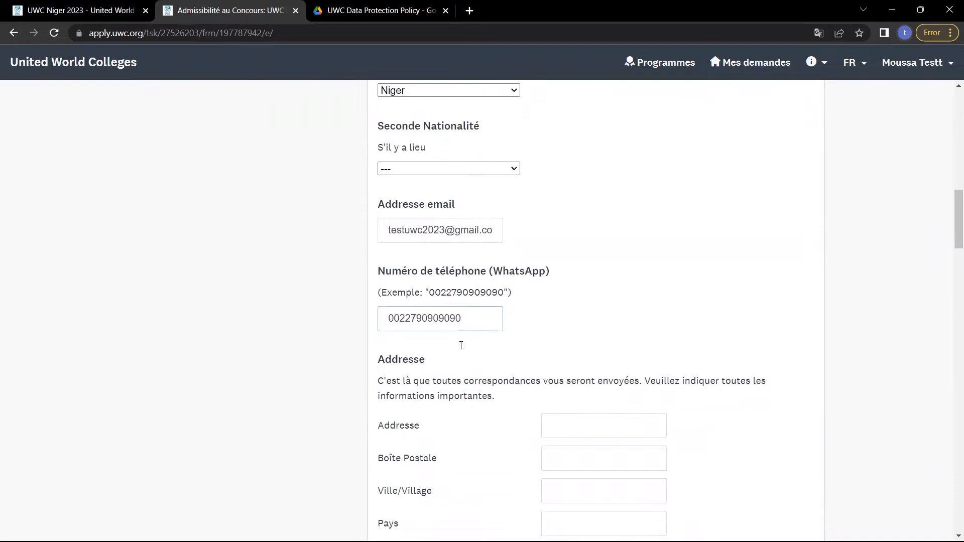
click(601, 357)
text(Nima)
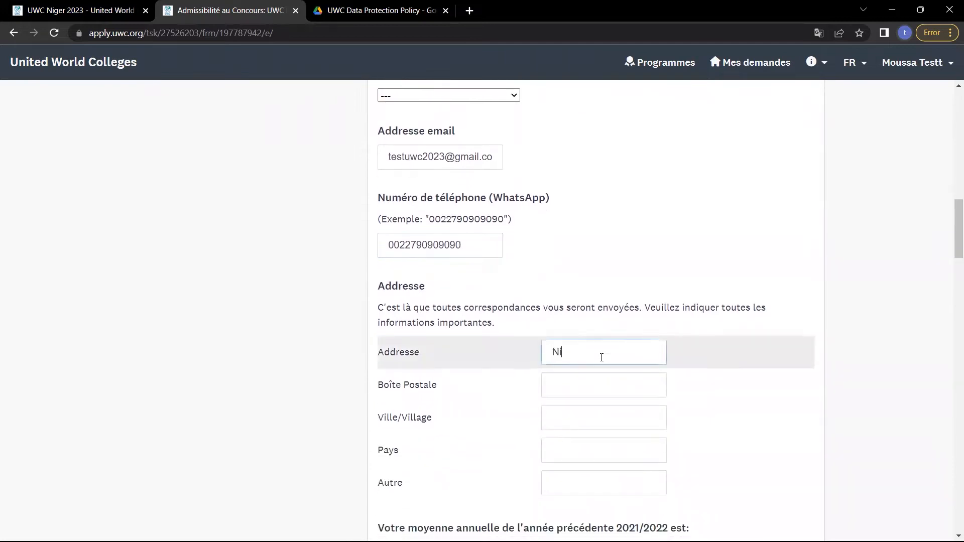
key(BackSpace)
key(BackSpace)
key(BackSpace)
key(BackSpace)
text(Dosso)
scroll(601, 357, down, 1)
click(631, 409)
Fill in the Boîte Postale field with the postal box number.
click(593, 366)
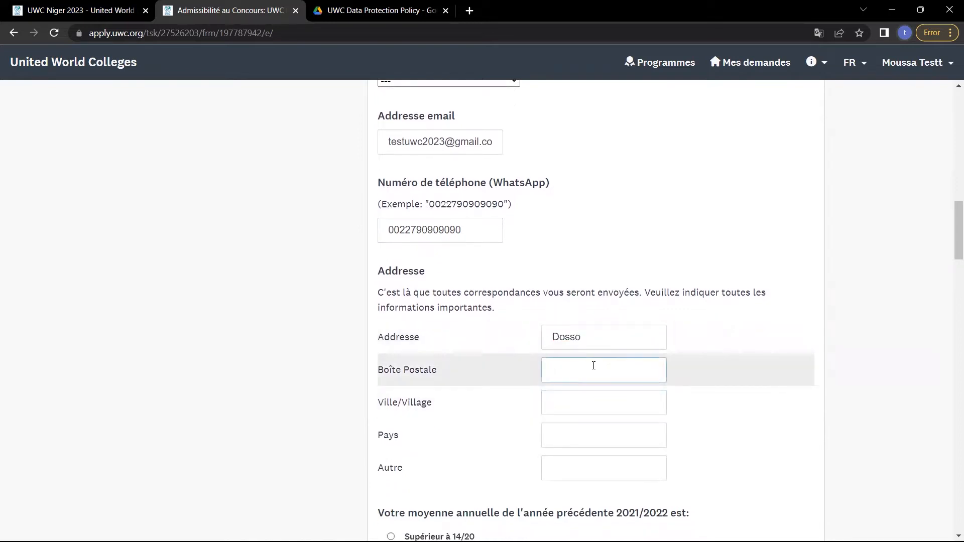
text(8000)
key(BackSpace)
text(1)
scroll(593, 365, down, 1)
click(593, 365)
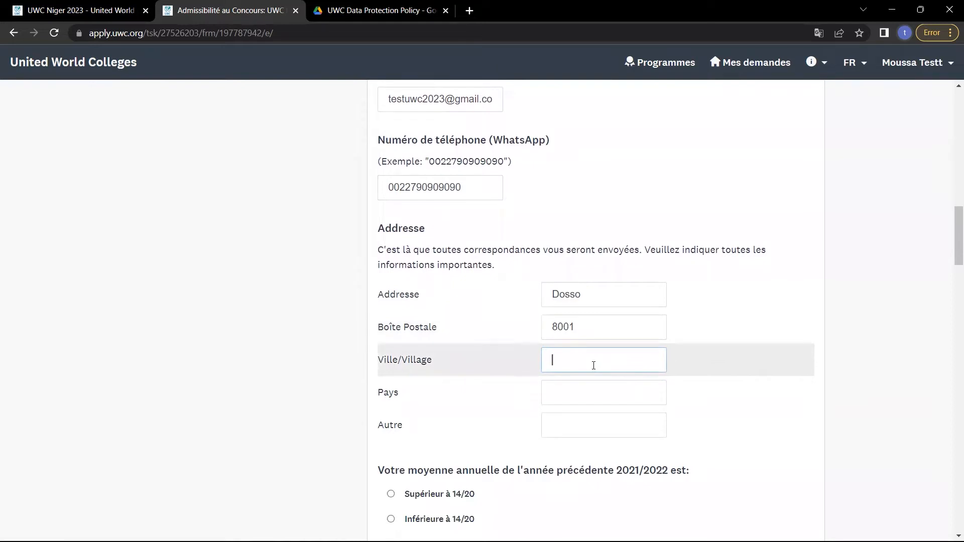
Replace the address line, then enter the town in Ville/Village and Niger as Pays.
click(494, 289)
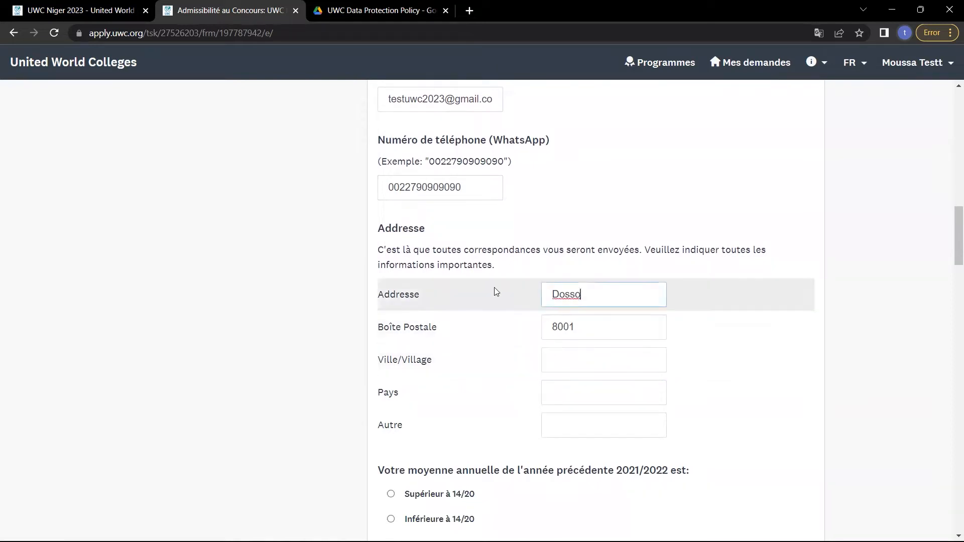
text(Rodesie)
click(561, 370)
text(Niamey)
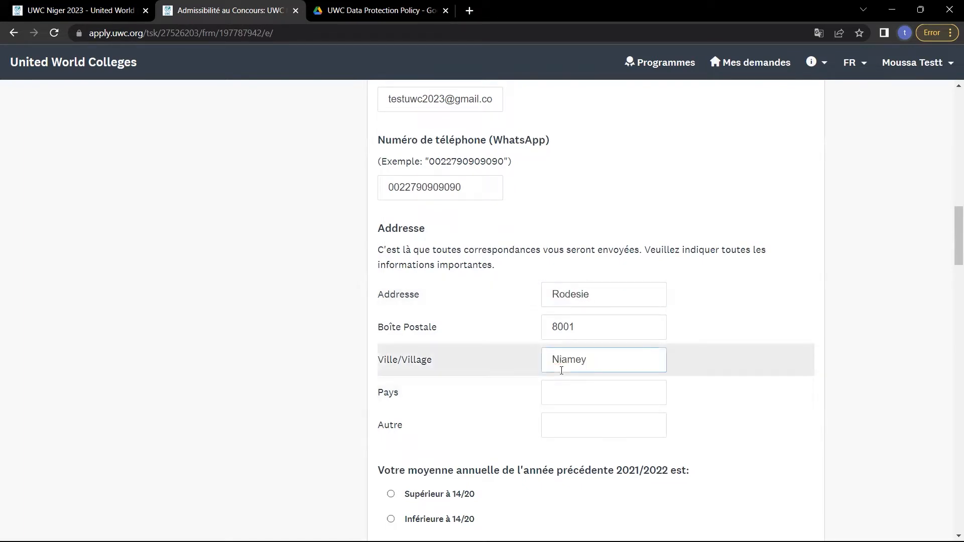
click(585, 394)
text(NIger)
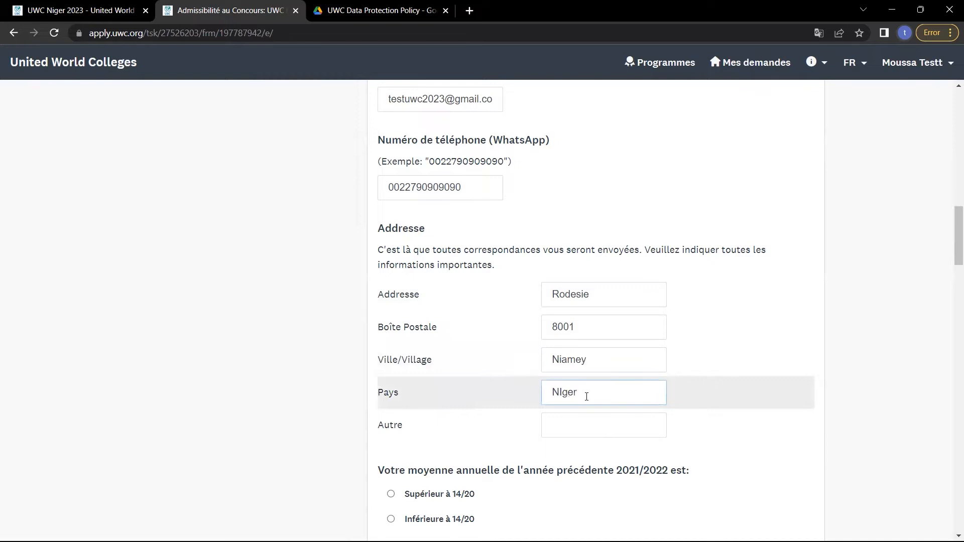
scroll(496, 386, down, 4)
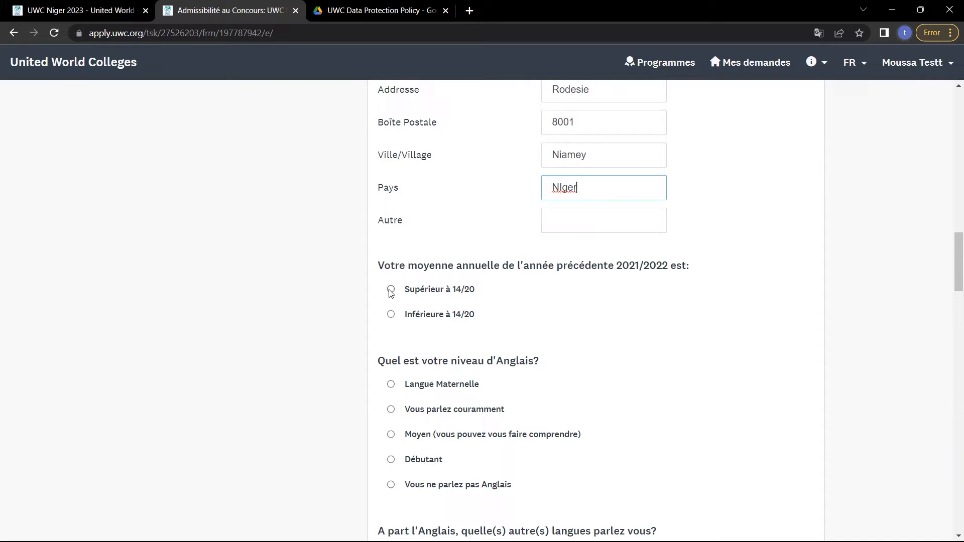
Mark the 2021/2022 average as Supérieur à 14/20 and English level as Vous ne parlez pas Anglais.
drag(405, 293, 480, 299)
click(416, 291)
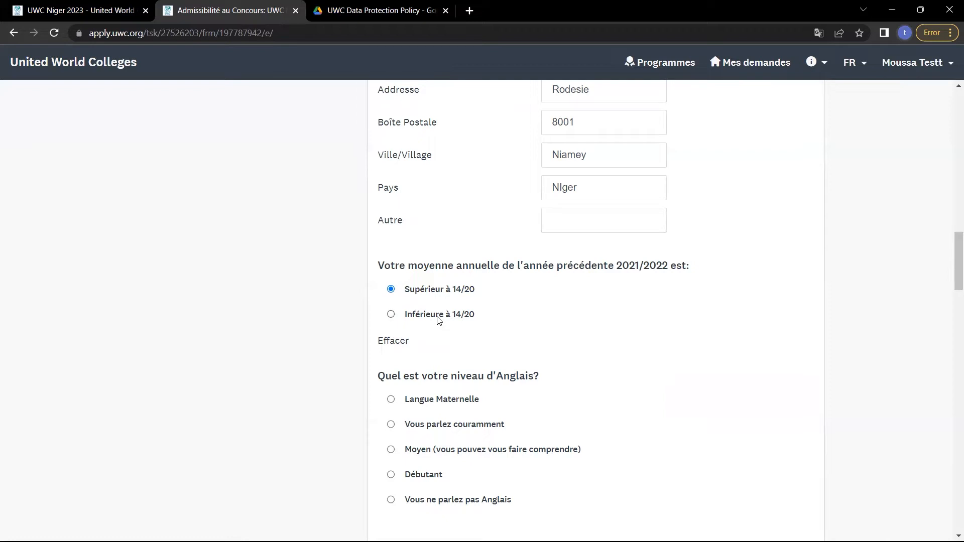
scroll(438, 319, down, 1)
drag(384, 314, 531, 300)
click(549, 304)
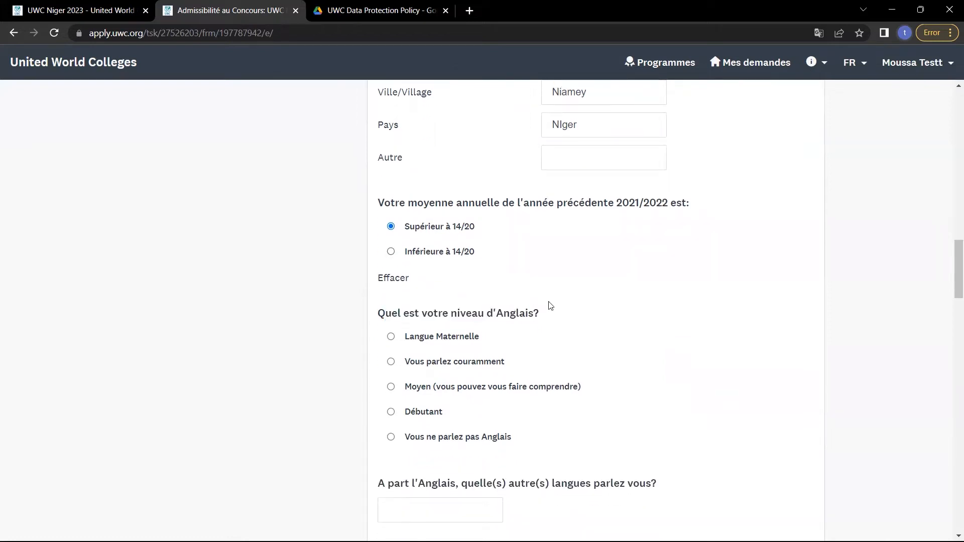
scroll(550, 305, down, 1)
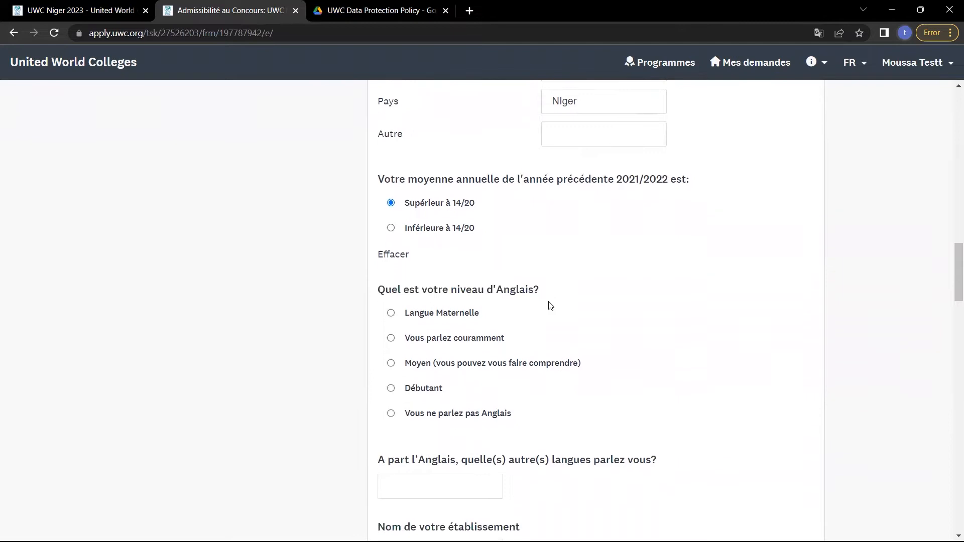
click(392, 412)
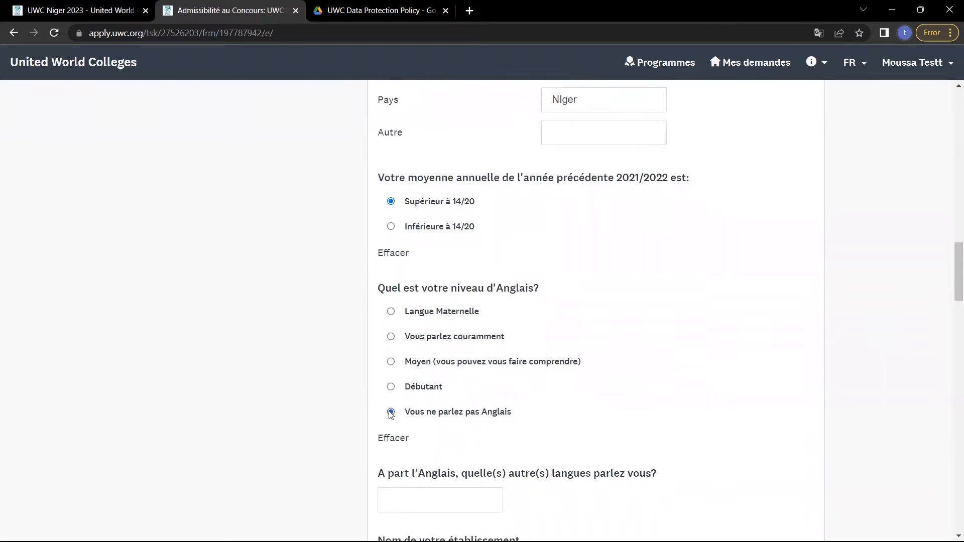
scroll(391, 415, down, 3)
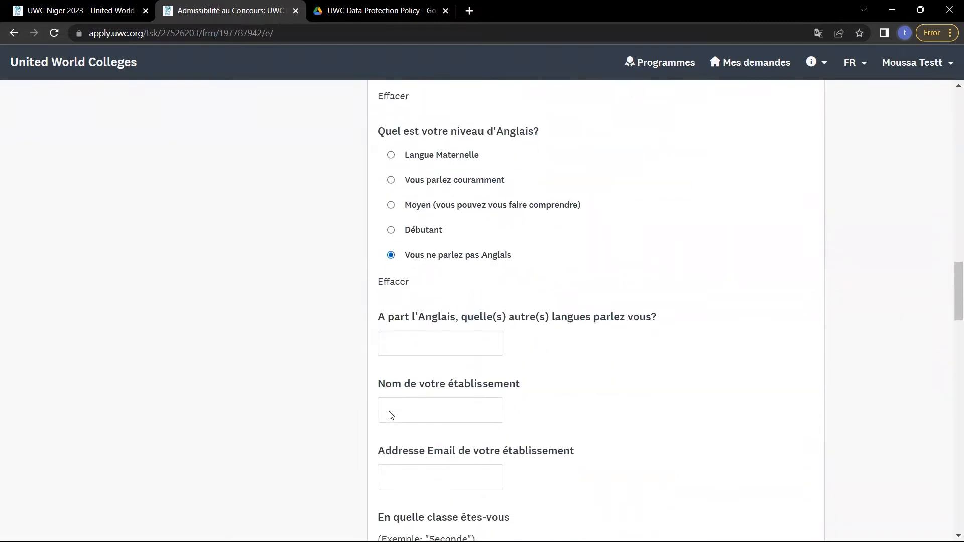
List Francais, hausa and Zarma as the other languages spoken.
click(440, 346)
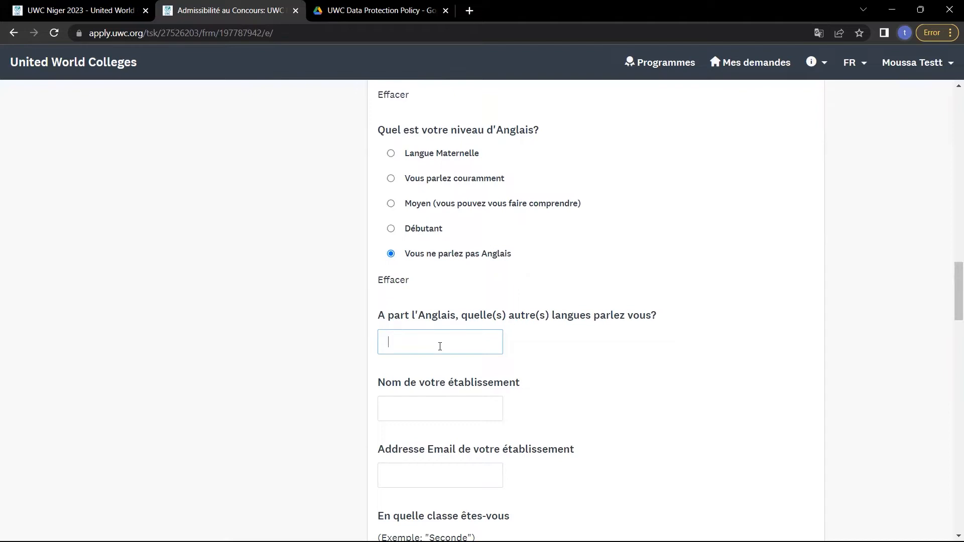
text(Francaise.)
key(BackSpace)
key(BackSpace)
key(BackSpace)
text(,)
key(BackSpace)
key(BackSpace)
text(s , hausa, Zarma)
scroll(440, 346, down, 1)
Enter CEG 5 as the name of the school.
click(450, 343)
text(Lucee)
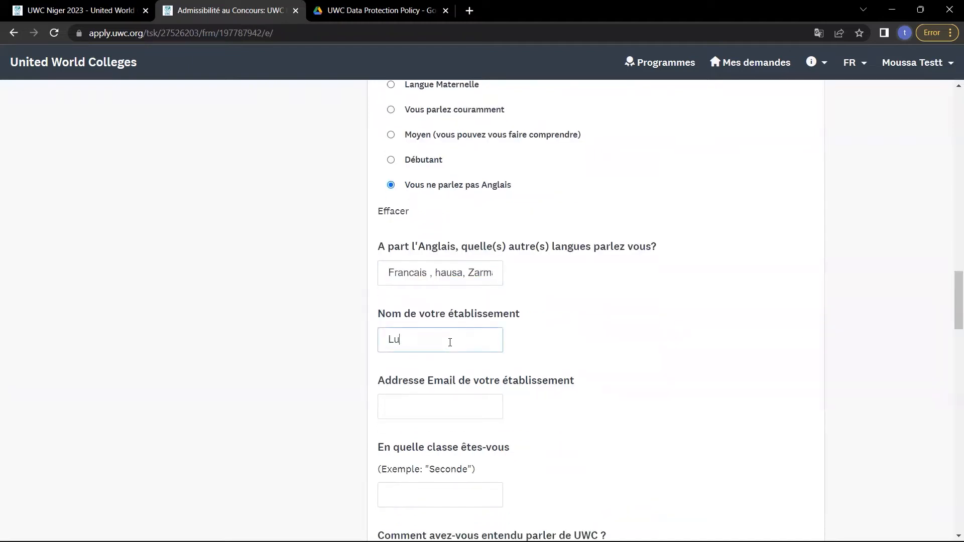
key(BackSpace)
key(BackSpace)
key(BackSpace)
key(BackSpace)
key(BackSpace)
text(yc)
key(BackSpace)
key(BackSpace)
key(BackSpace)
text(CSP)
key(BackSpace)
key(BackSpace)
key(BackSpace)
key(BackSpace)
text(CEG 5)
scroll(450, 342, down, 1)
scroll(449, 342, down, 1)
Fill in the school's Gmail e-mail address.
click(465, 355)
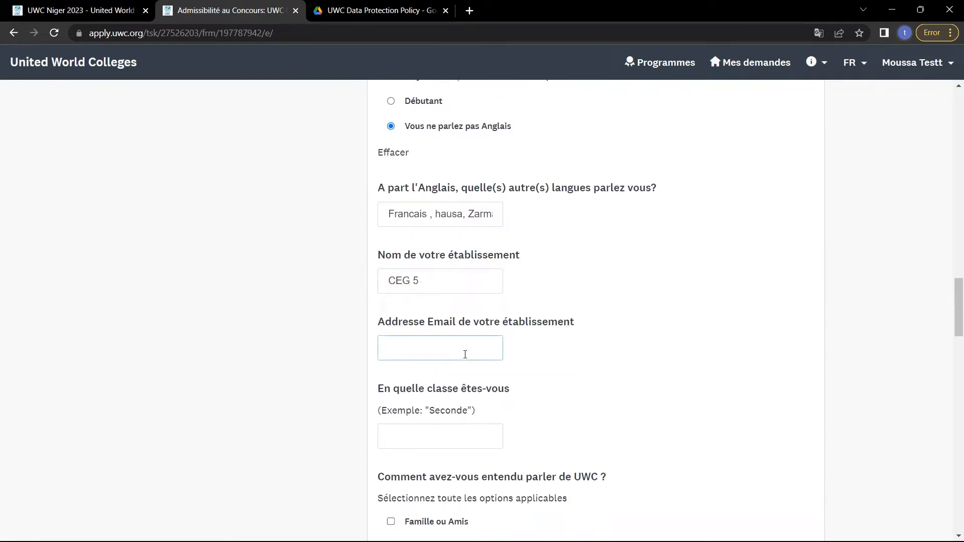
scroll(464, 355, down, 1)
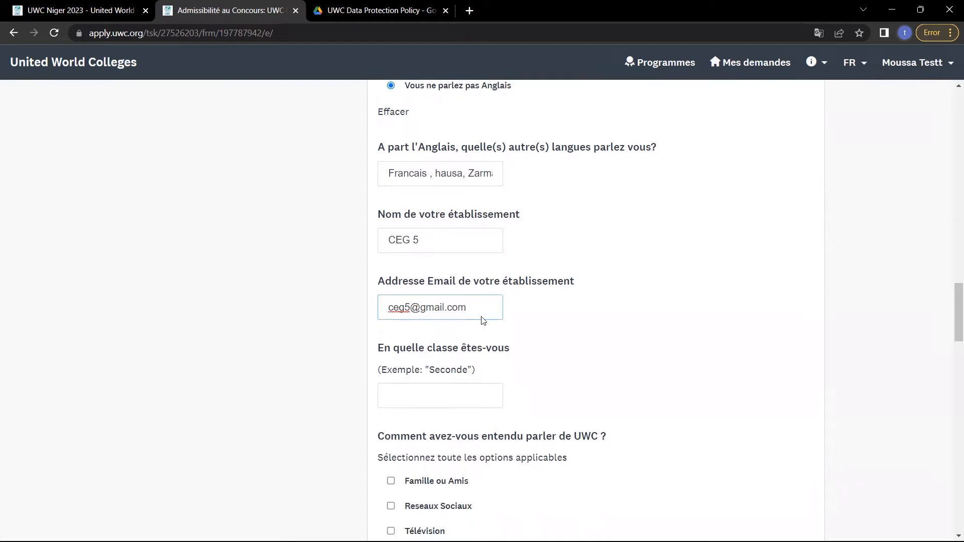
Set the current class to terminale.
click(436, 397)
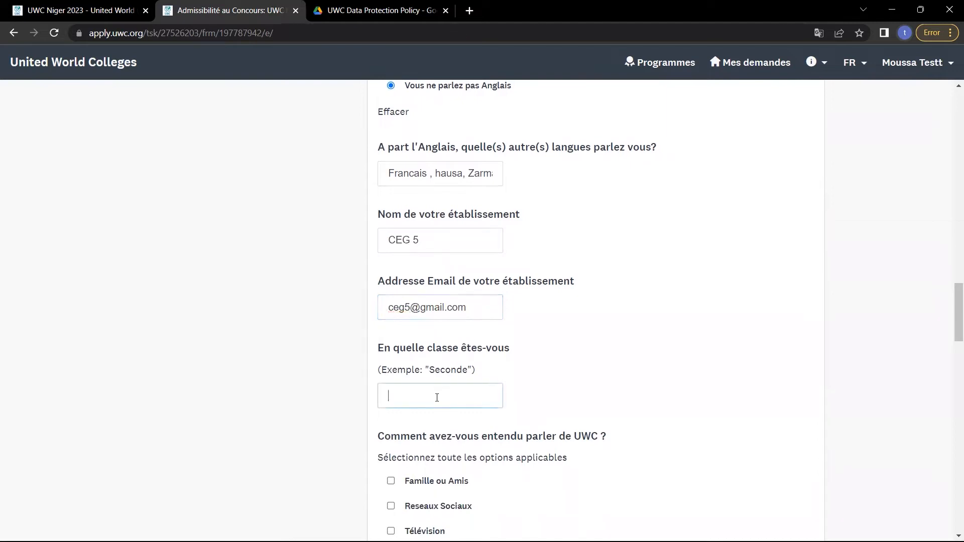
text(Seconde, terminale...)
scroll(437, 397, down, 3)
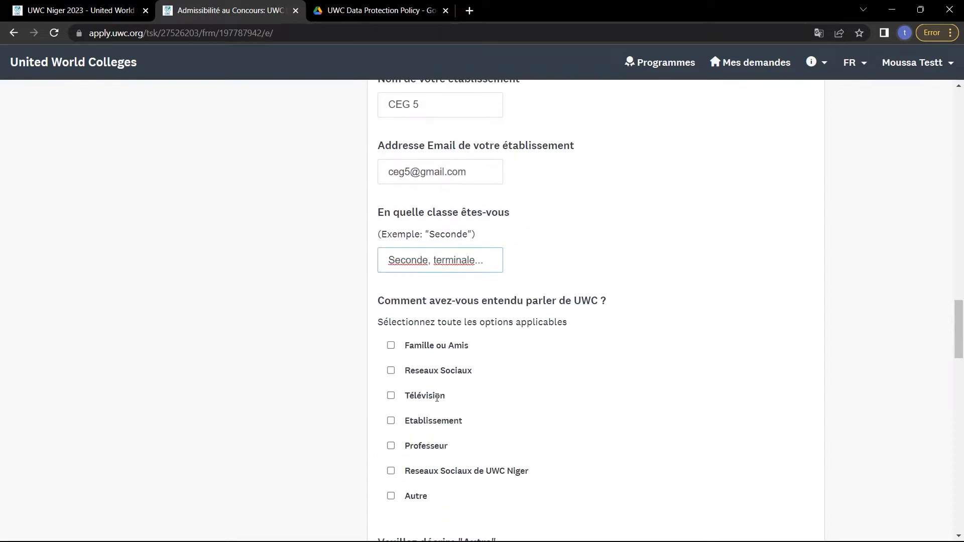
drag(433, 266, 370, 264)
key(BackSpace)
key(BackSpace)
key(BackSpace)
key(BackSpace)
scroll(468, 254, down, 2)
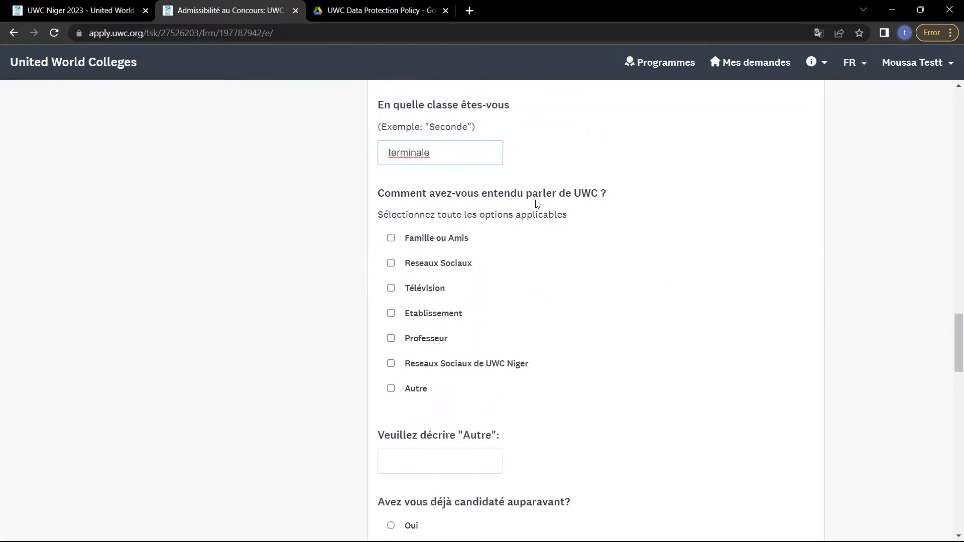
Tick Famille ou Amis, Reseaux Sociaux, Télévision, Professeur and Reseaux Sociaux de UWC Niger as sources.
click(392, 239)
click(392, 264)
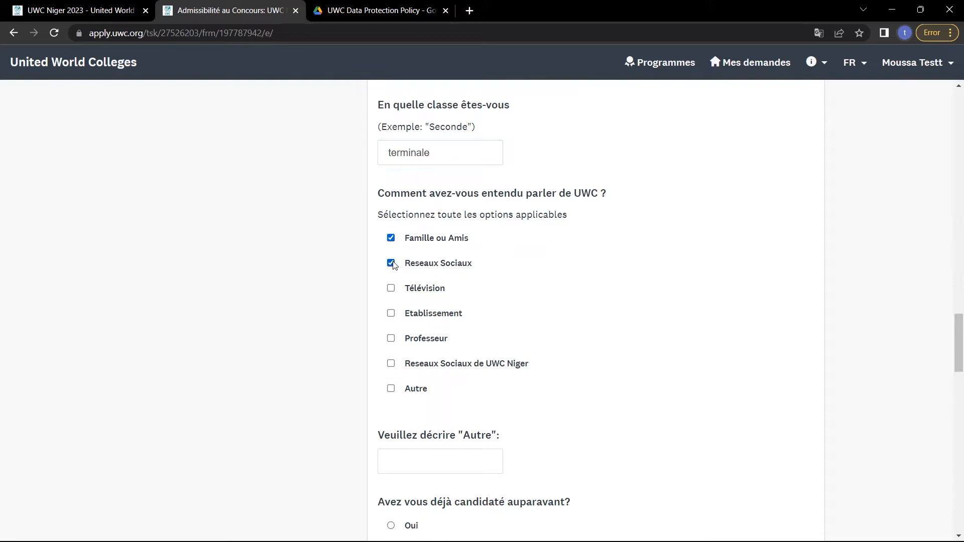
click(391, 288)
click(391, 339)
scroll(390, 321, down, 1)
click(390, 316)
scroll(392, 317, down, 2)
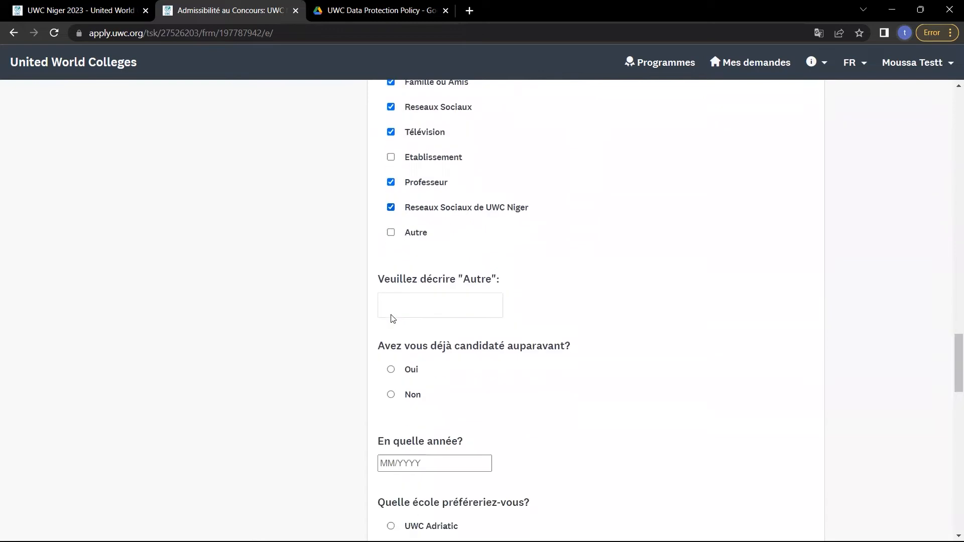
Describe the Autre source as radio.
click(408, 309)
text(radio k)
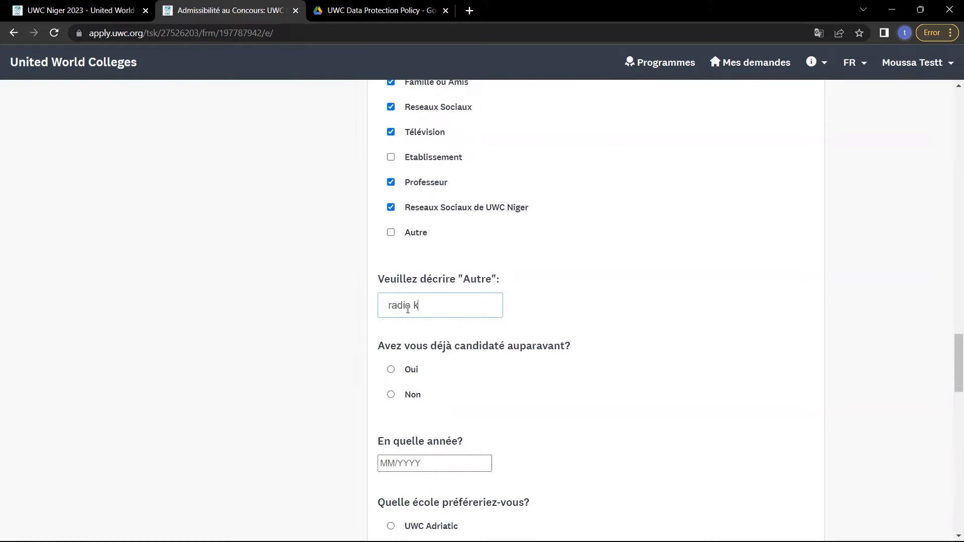
key(BackSpace)
key(BackSpace)
scroll(408, 309, down, 2)
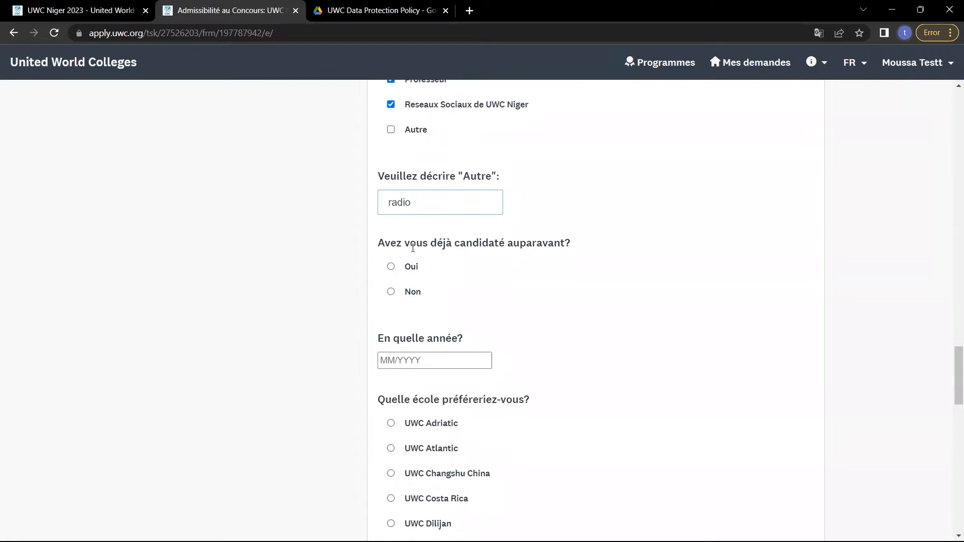
Answer Non to having applied to UWC before.
drag(409, 243, 492, 243)
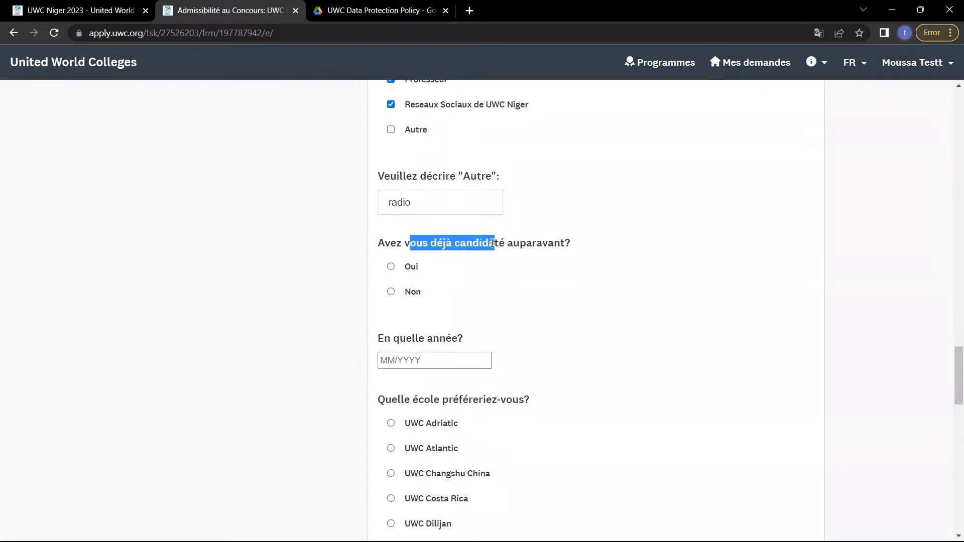
click(390, 292)
scroll(390, 293, down, 1)
click(420, 338)
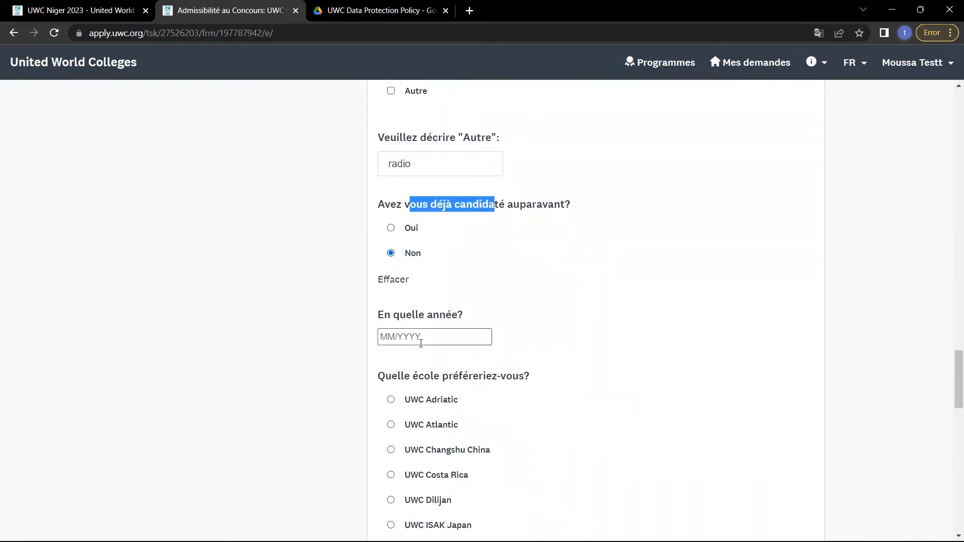
scroll(421, 339, down, 2)
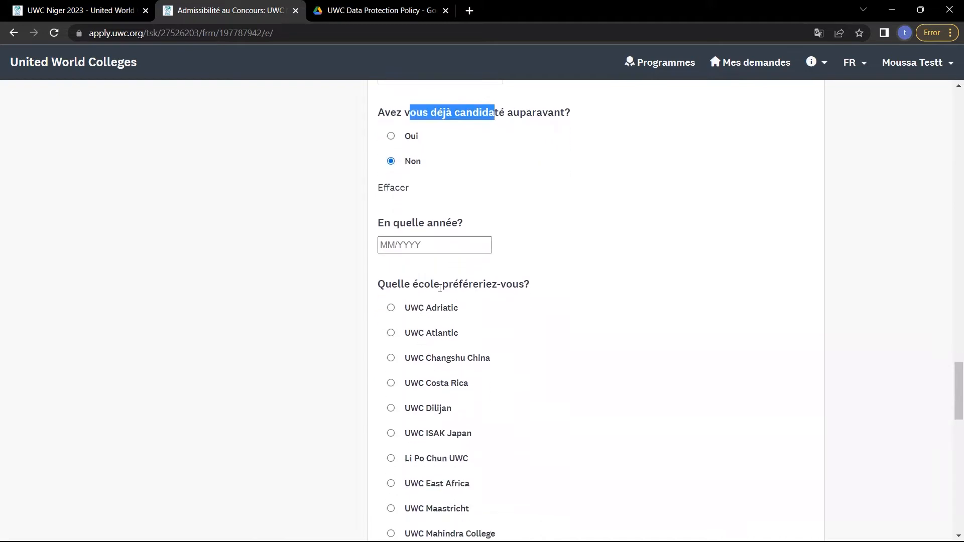
Choose UWC Costa Rica as the preferred school.
scroll(440, 289, down, 2)
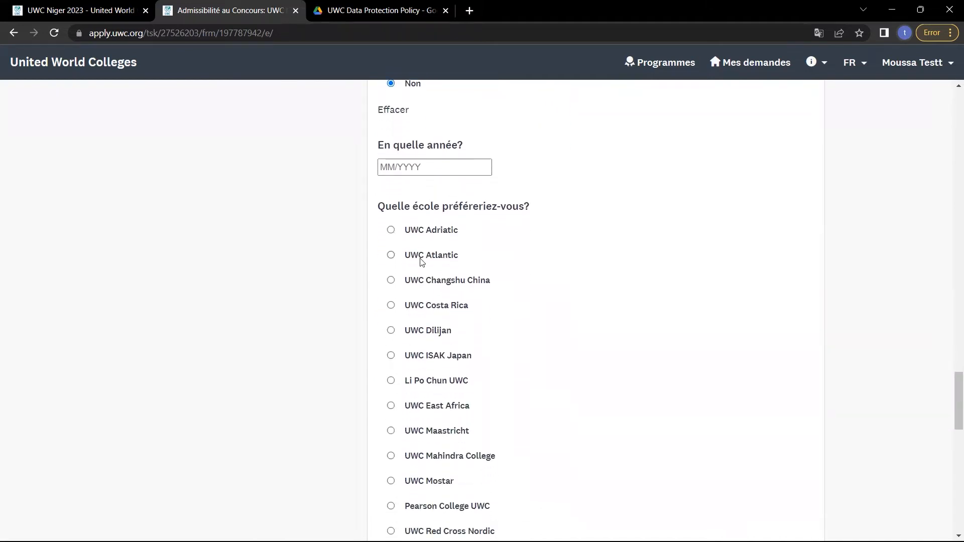
scroll(437, 444, down, 5)
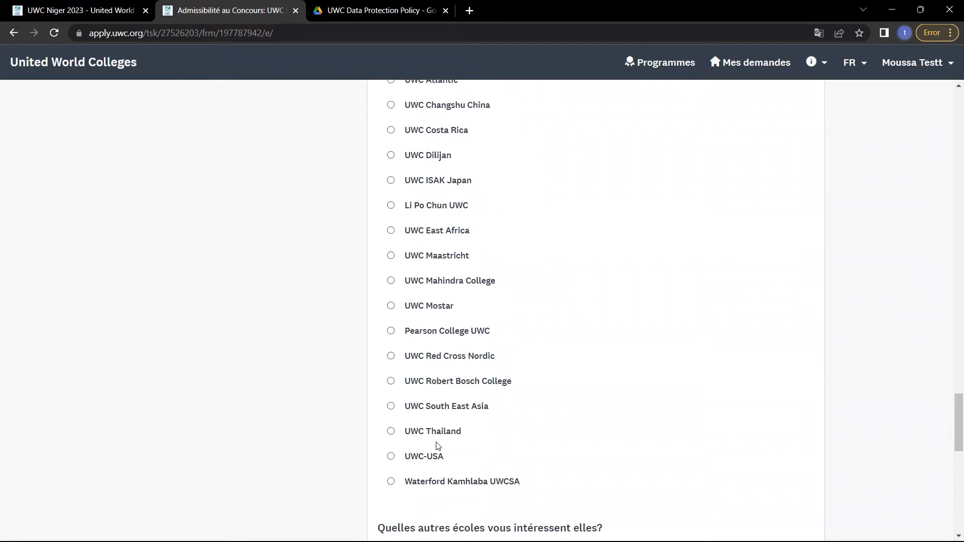
scroll(436, 445, up, 2)
scroll(447, 194, up, 1)
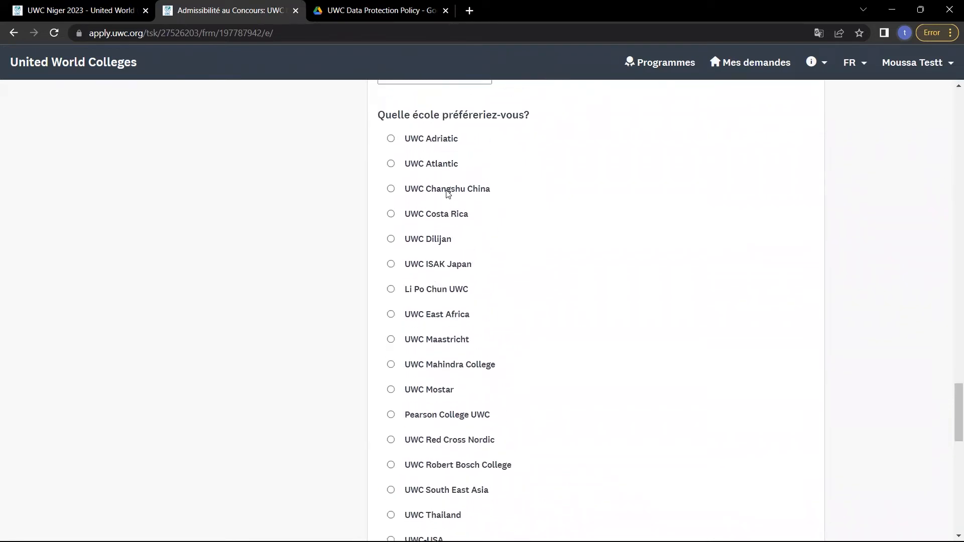
click(391, 213)
Add UWC Mostar, UWC Robert Bosch College and UWC Red Cross Nordic as other schools of interest.
scroll(394, 217, down, 3)
scroll(394, 219, down, 5)
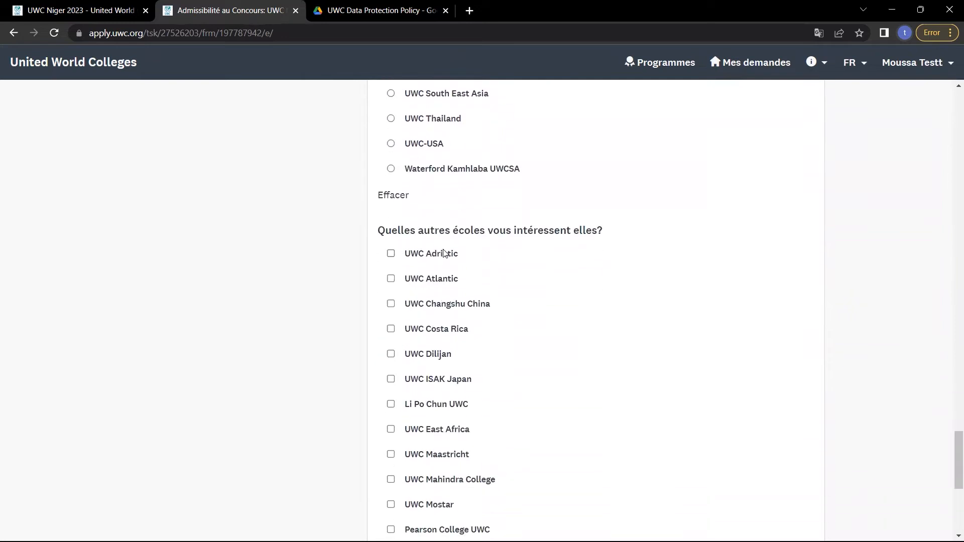
scroll(389, 353, down, 1)
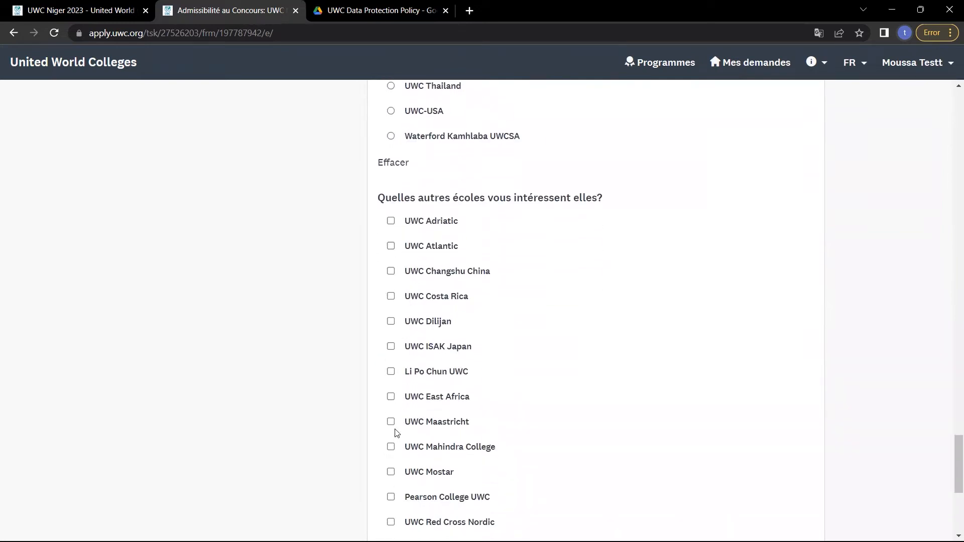
scroll(394, 431, down, 2)
click(390, 409)
scroll(391, 410, down, 2)
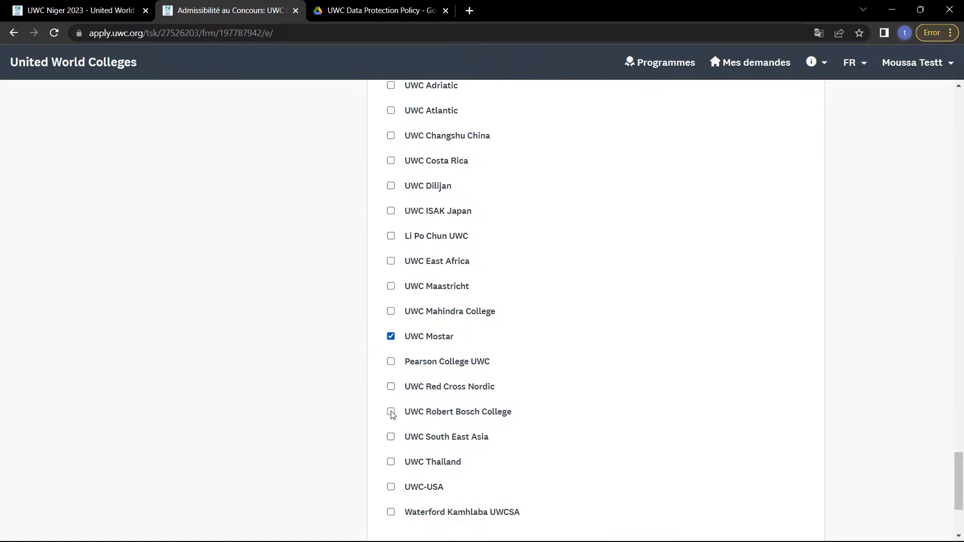
click(391, 410)
click(391, 385)
scroll(391, 388, down, 3)
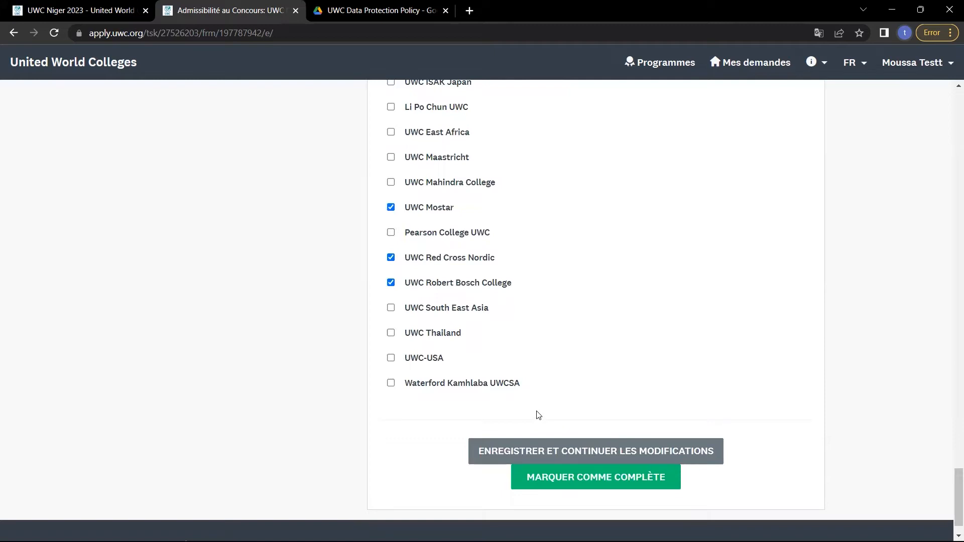
scroll(538, 415, down, 1)
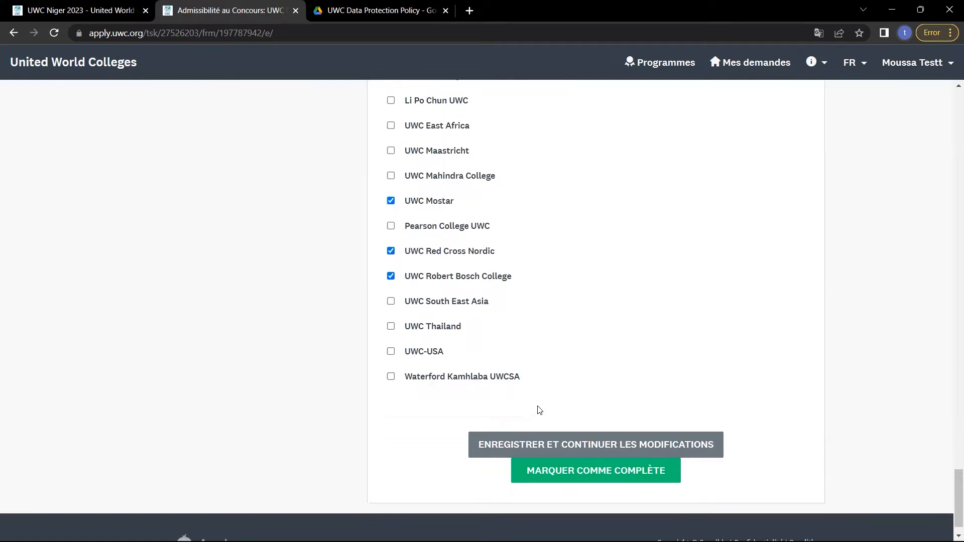
Mark Admissibilité au Concours complete, then go to the Informations Personnelles task.
click(590, 469)
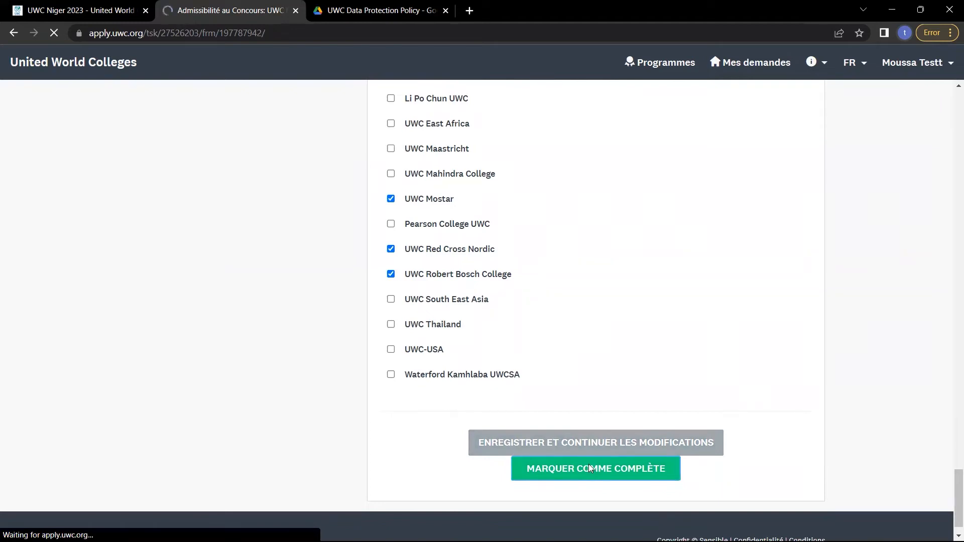
scroll(590, 468, down, 2)
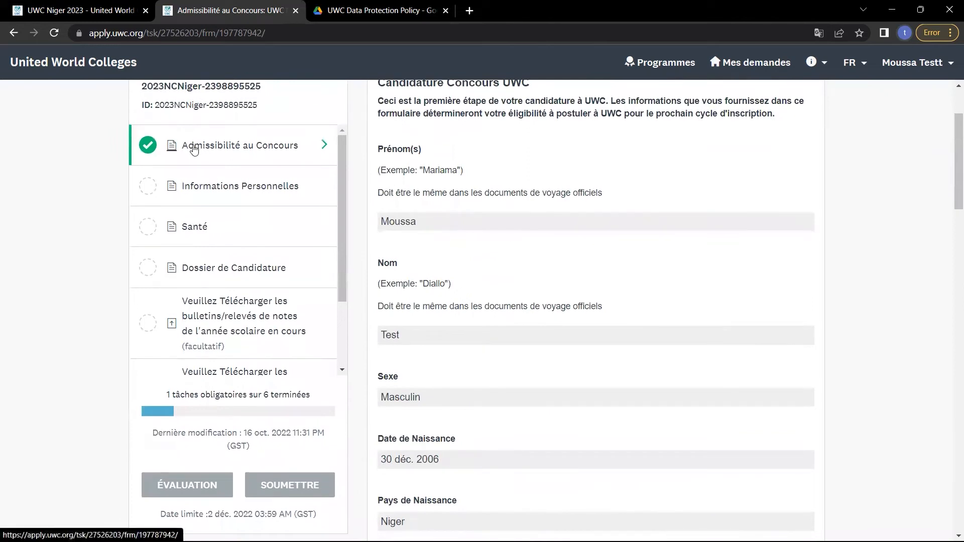
click(263, 186)
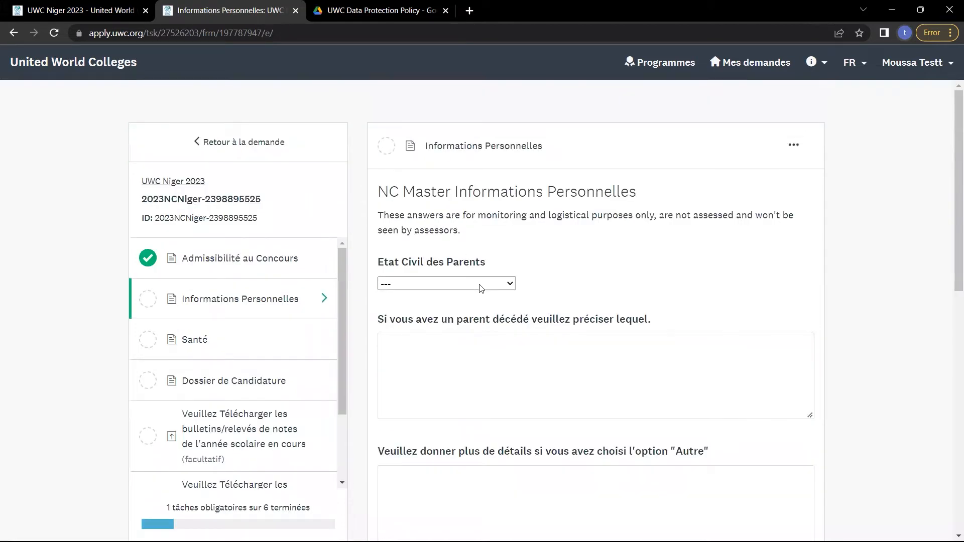
Set the parents' marital status to Mariés and answer Oui to them living together.
click(480, 288)
click(403, 313)
click(506, 348)
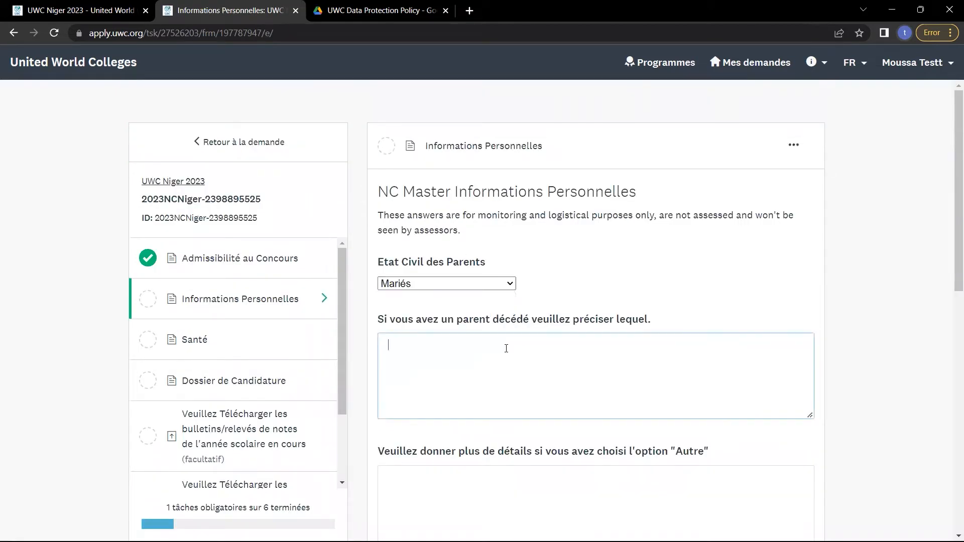
scroll(504, 378, down, 3)
click(453, 345)
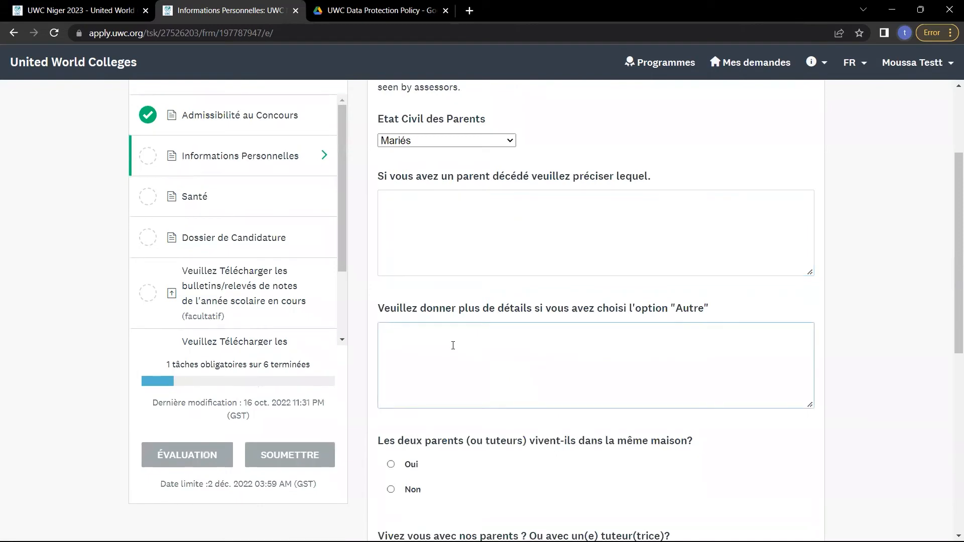
scroll(453, 345, down, 3)
drag(395, 307, 582, 325)
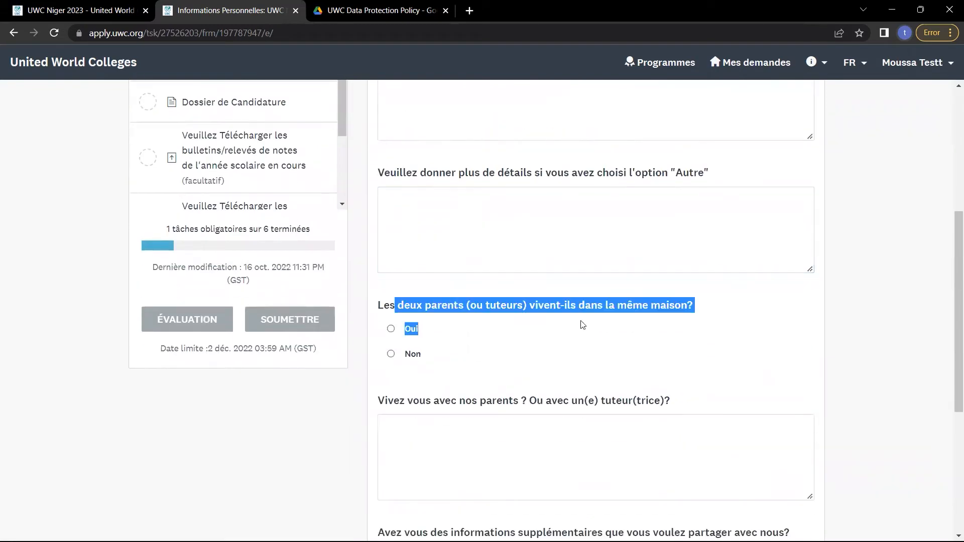
click(390, 329)
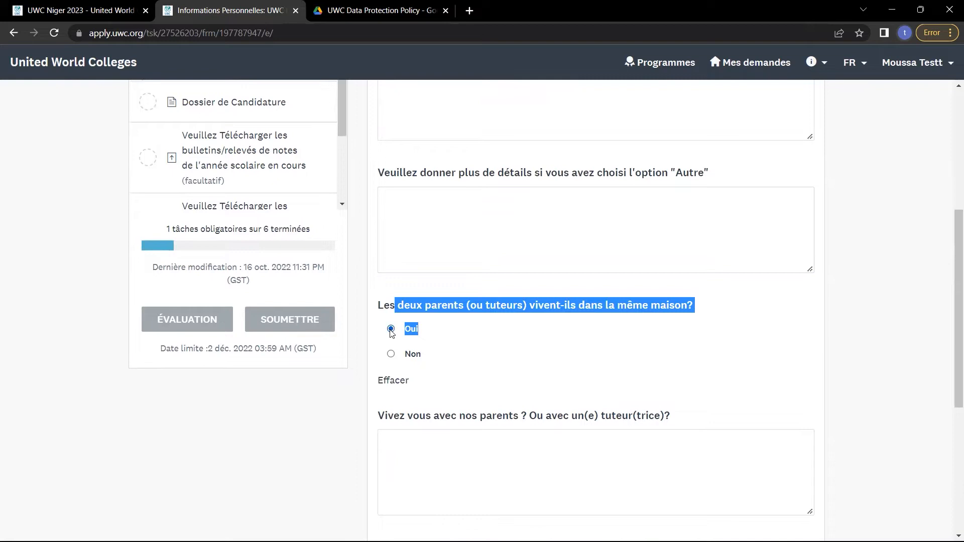
scroll(392, 334, down, 1)
Answer Oui to the student living with the parents.
click(461, 373)
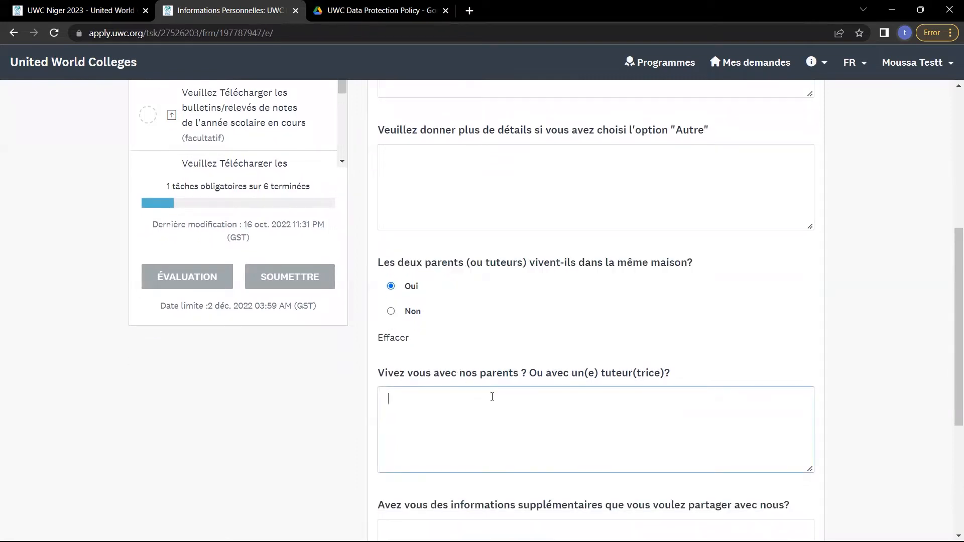
text(O)
key(BackSpace)
text(Ou)
key(BackSpace)
key(BackSpace)
text(Oui)
scroll(496, 403, down, 5)
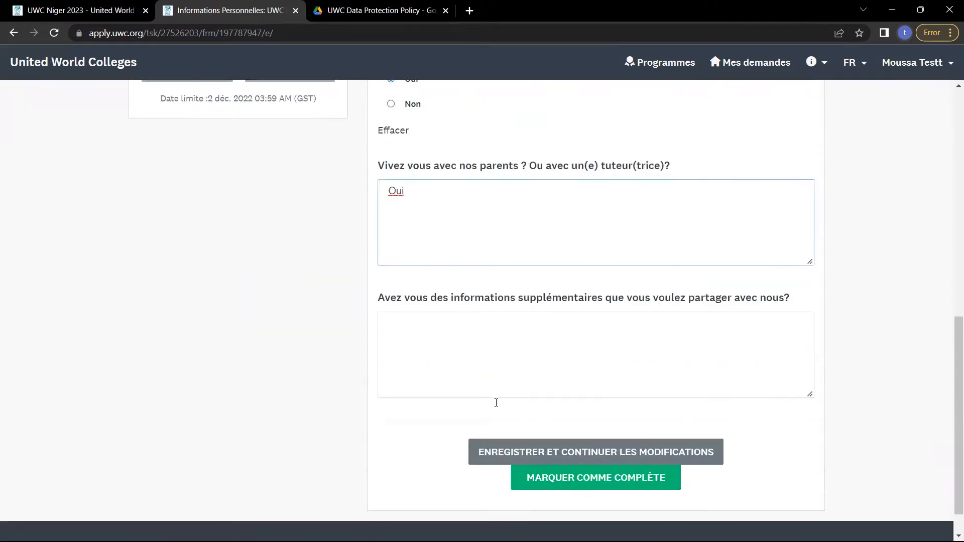
Fill the additional information box with placeholder text and mark the form complete.
click(567, 302)
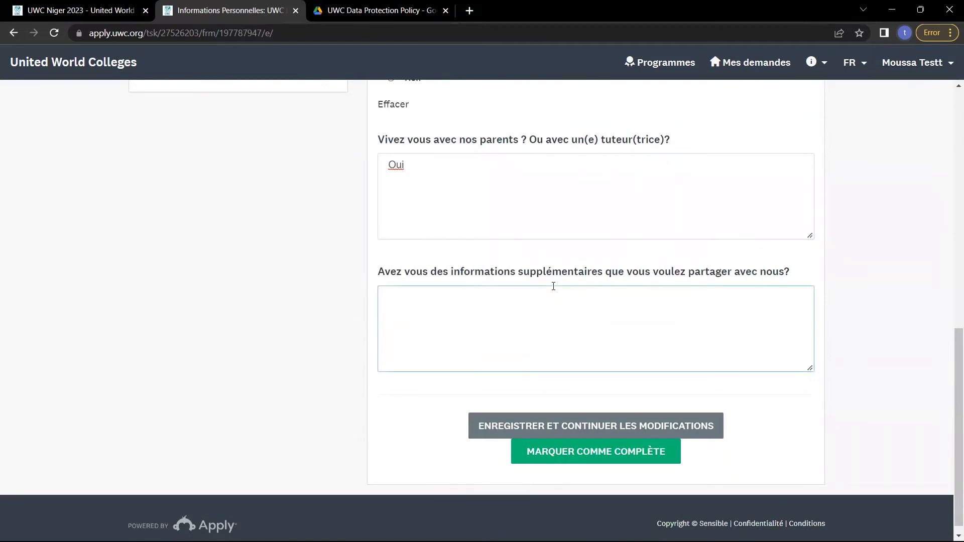
double_click(522, 273)
double_click(496, 273)
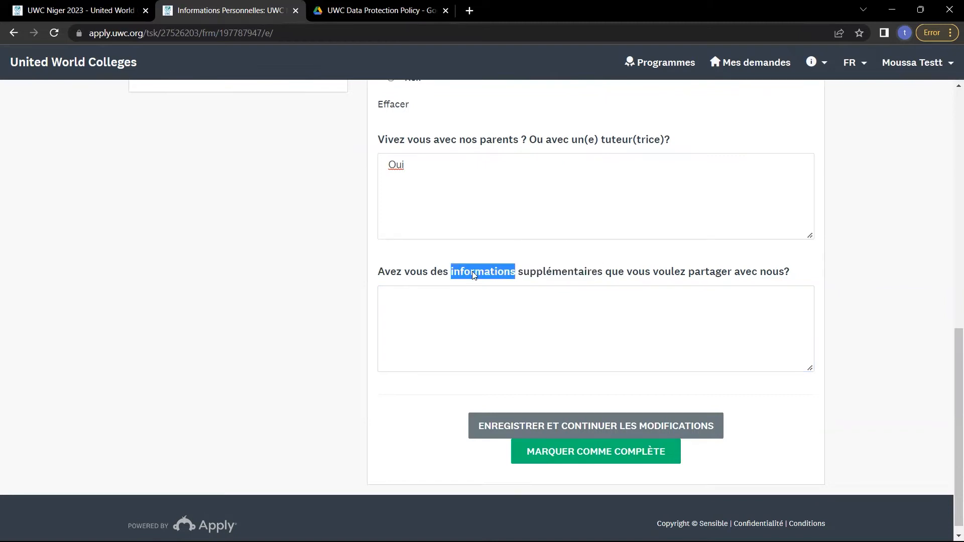
click(410, 271)
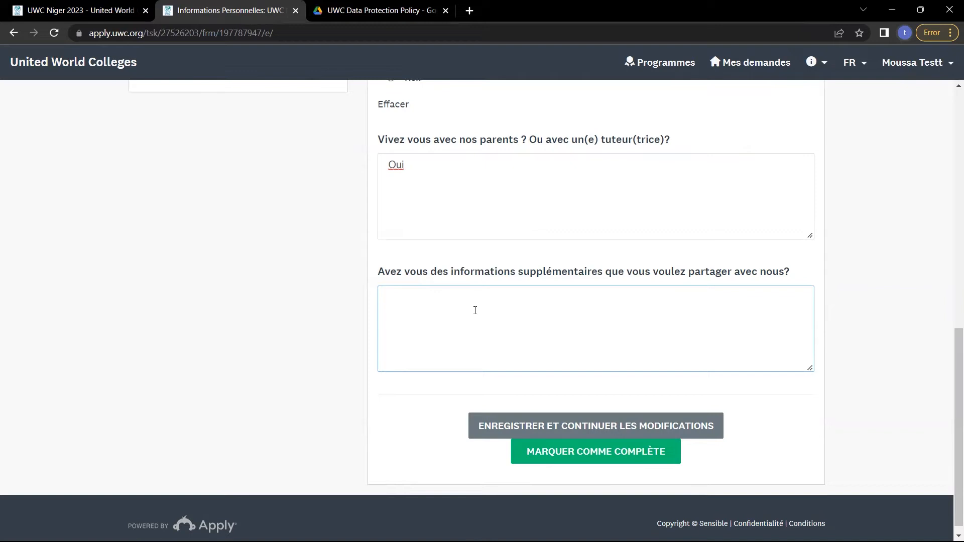
text(zslfjszdpfhbo hfa ifhaefh b izbaespdij fnapiev)
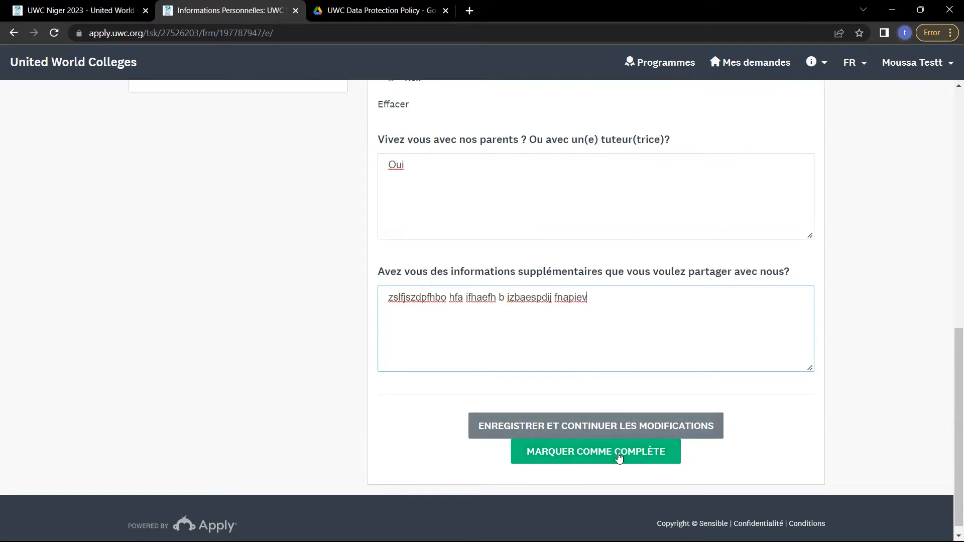
click(619, 457)
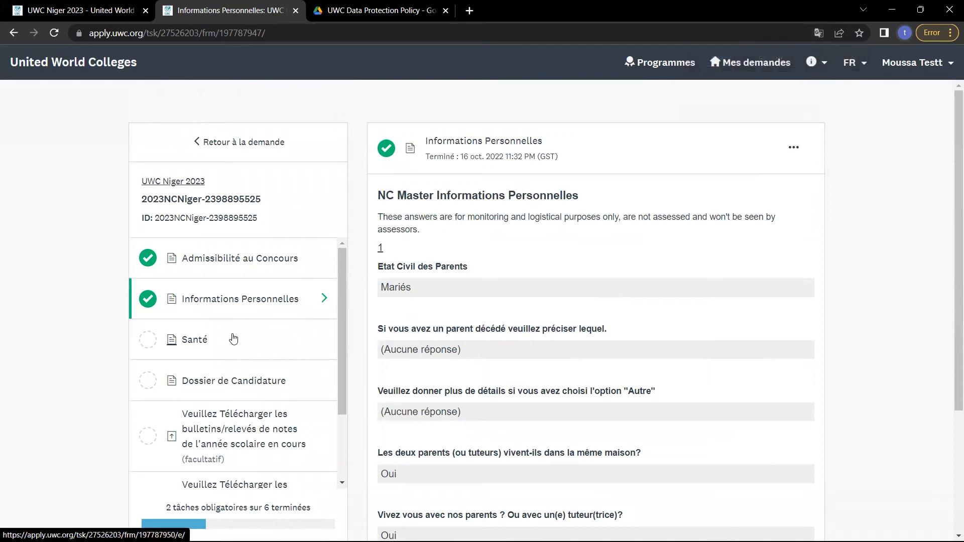
Open the Santé form, keeping the interface language in French.
click(234, 339)
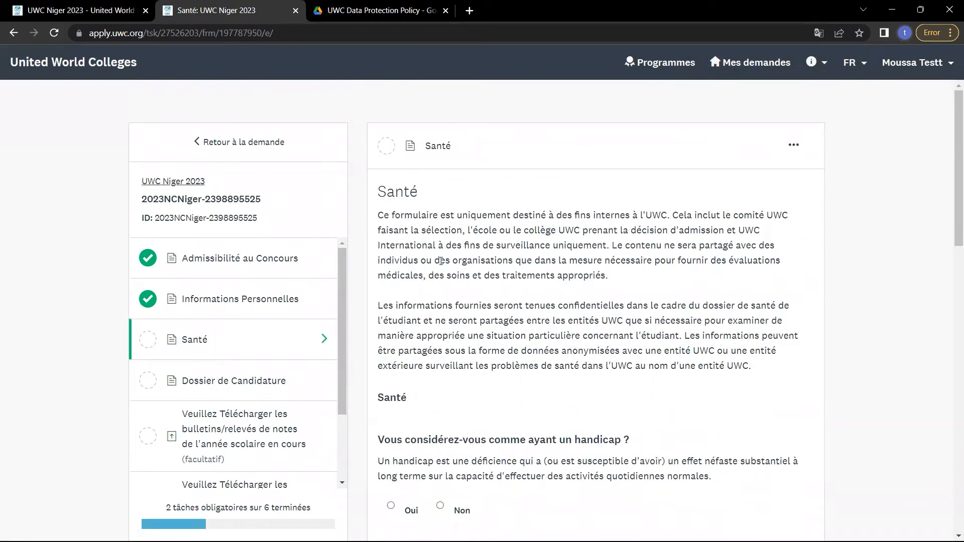
scroll(531, 324, down, 1)
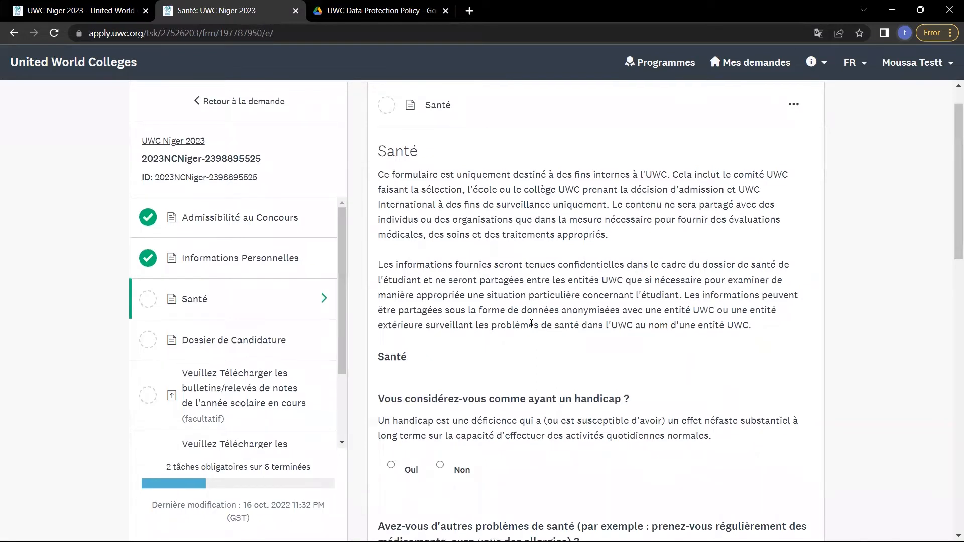
scroll(531, 324, down, 1)
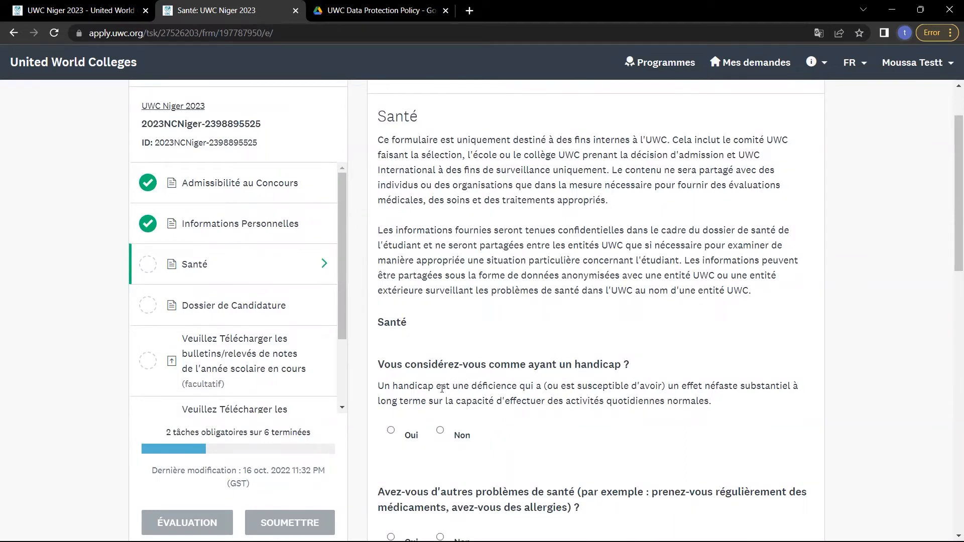
drag(441, 388, 467, 407)
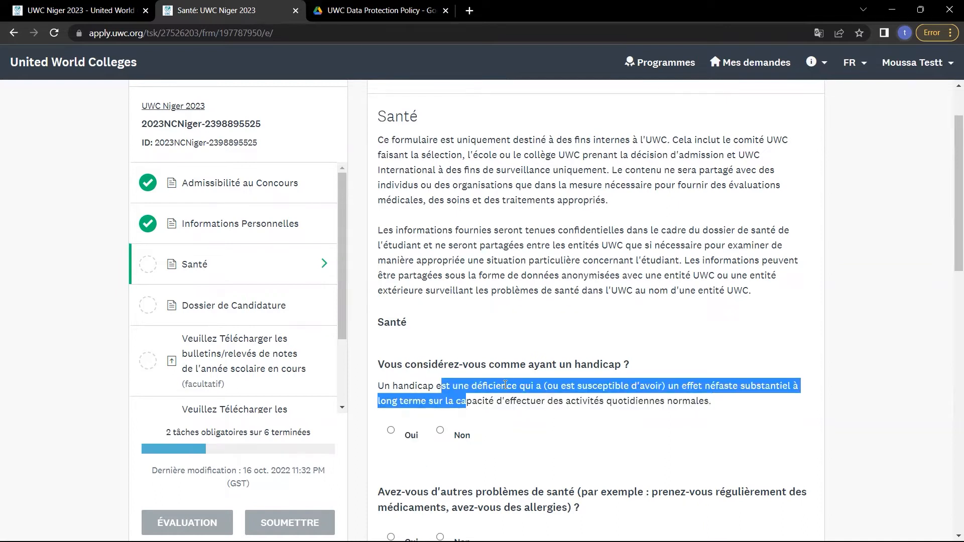
click(505, 385)
scroll(506, 385, down, 1)
scroll(505, 384, down, 2)
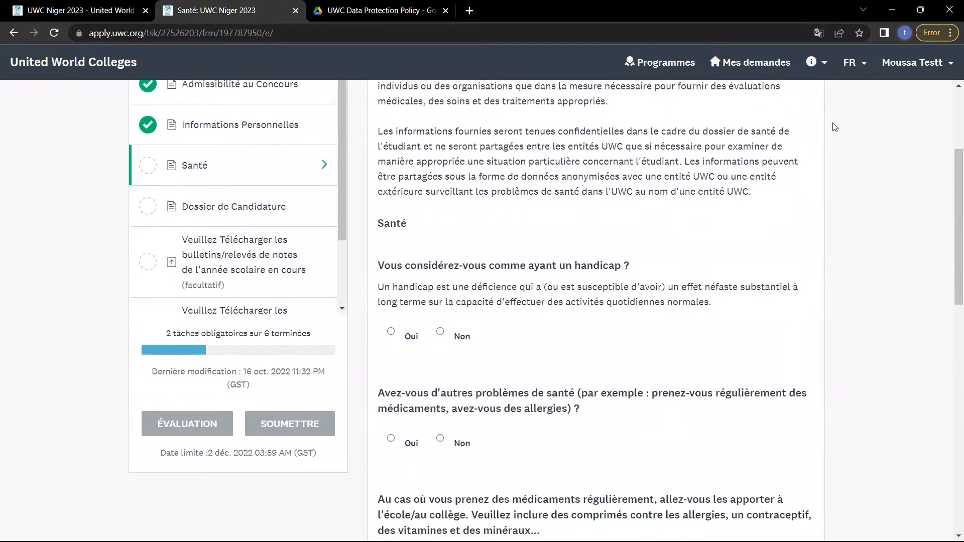
mouse_move(834, 127)
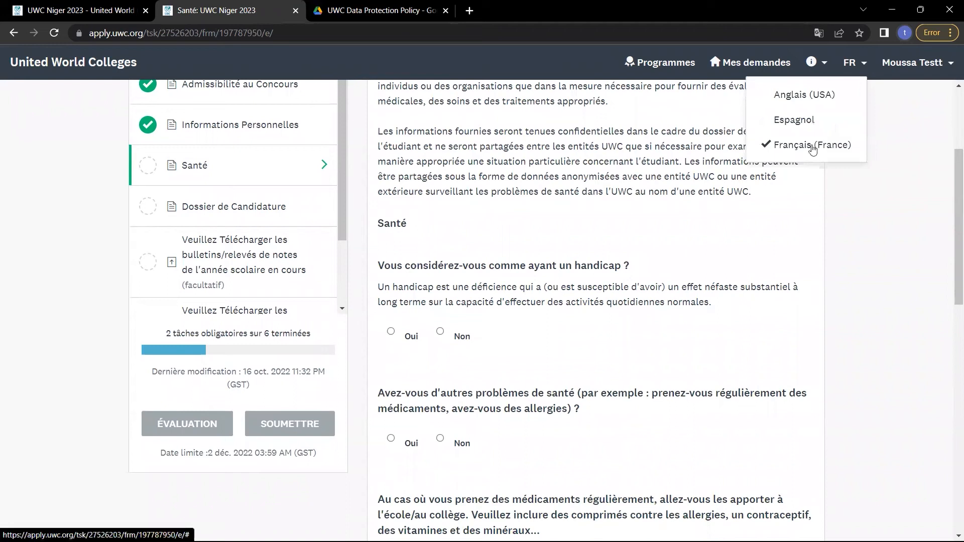
click(812, 147)
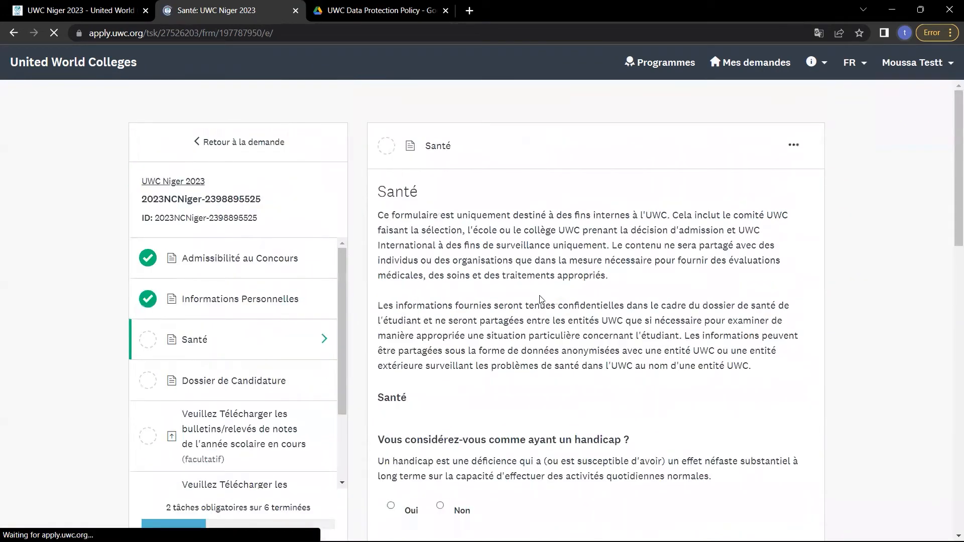
scroll(401, 387, down, 2)
Answer Non to the disability question, discarding the details entered.
click(391, 383)
scroll(391, 387, down, 1)
click(471, 375)
text(k)
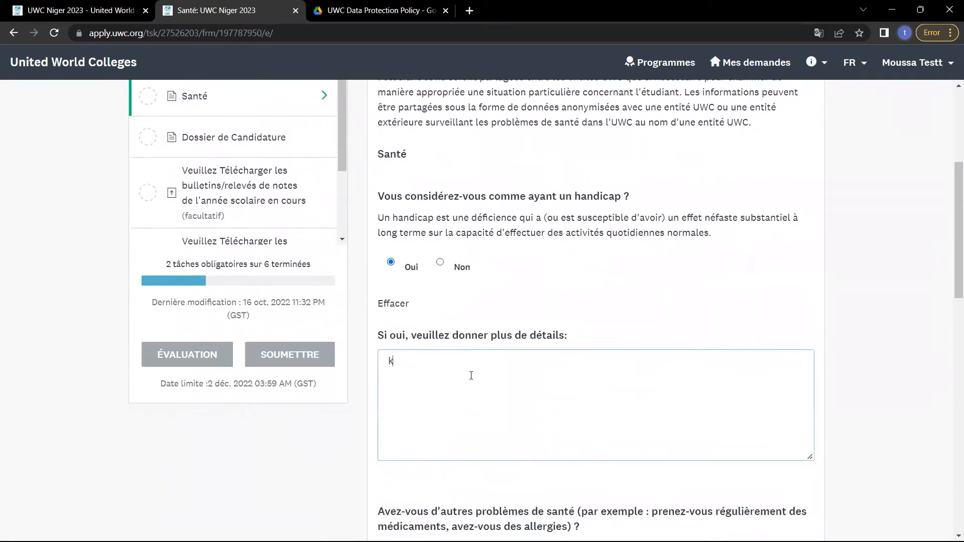
text(djdjfnszj jne[ gon se[)
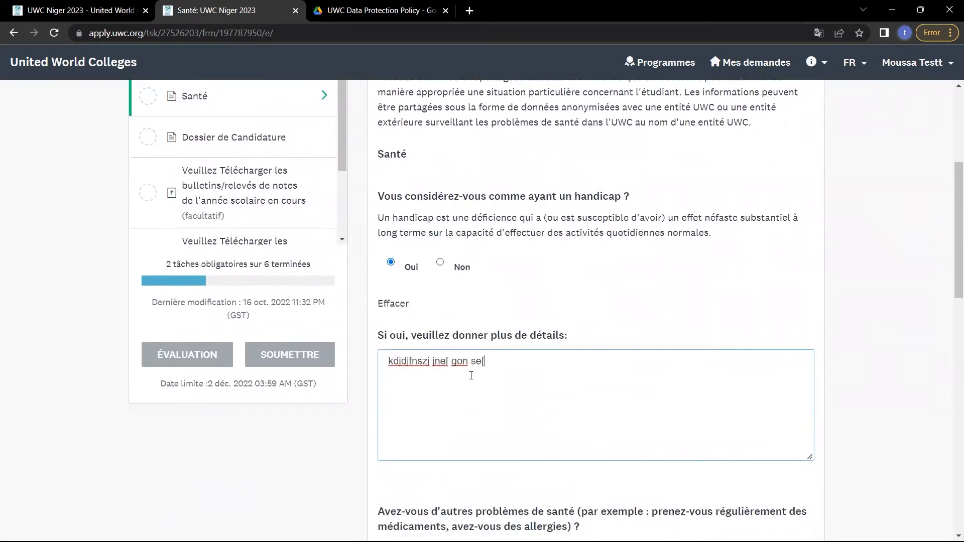
click(441, 262)
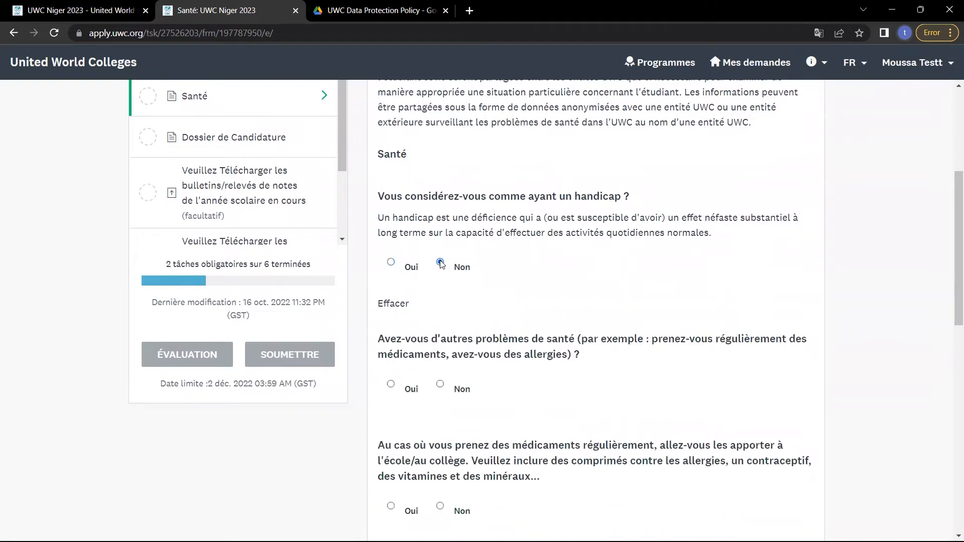
scroll(392, 265, down, 2)
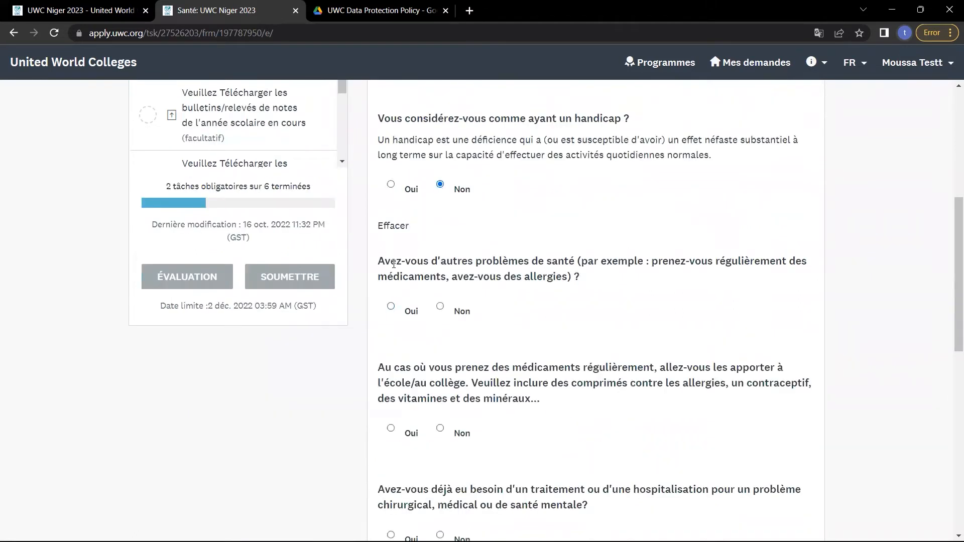
Answer Non to the other health problems and medication questions.
click(440, 307)
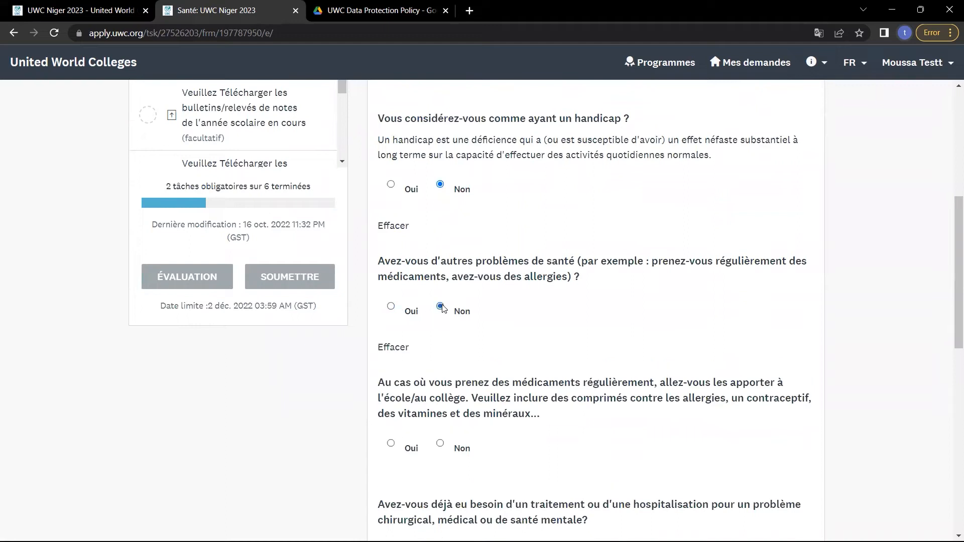
scroll(444, 308, down, 1)
scroll(443, 308, down, 1)
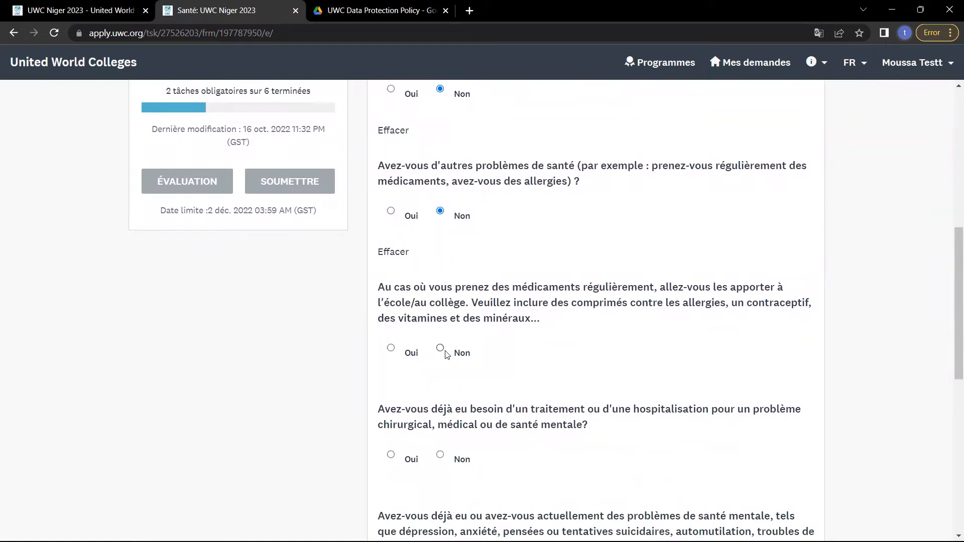
click(391, 349)
click(436, 450)
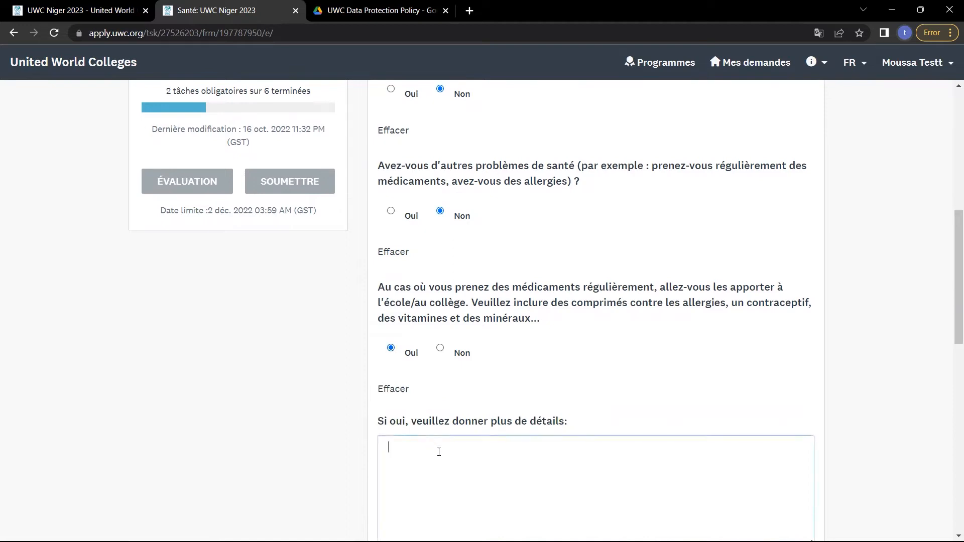
text(dxkfjvn  lskjgrns  ag pa)
click(440, 349)
Answer Non to the mental health problems, mental health care and learning difficulties questions.
scroll(439, 352, down, 2)
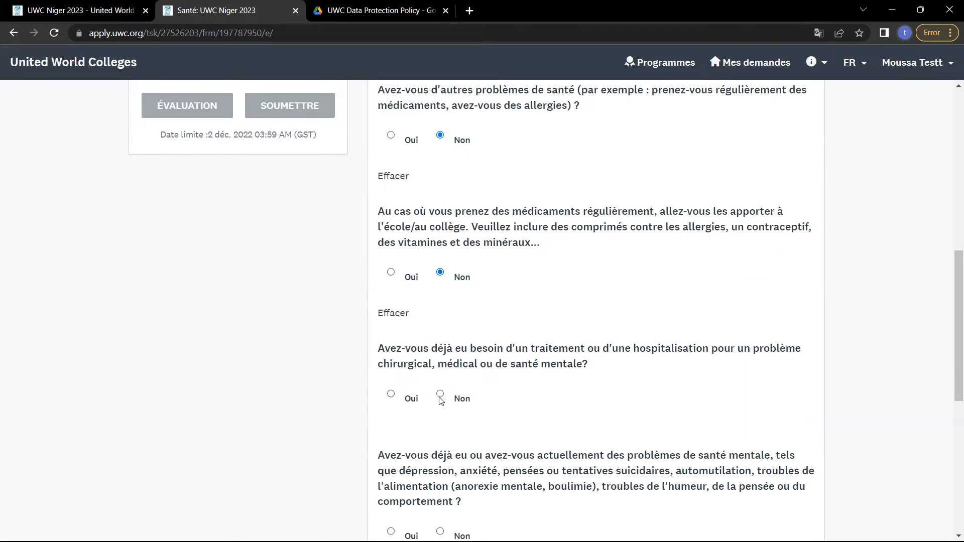
scroll(450, 405, down, 1)
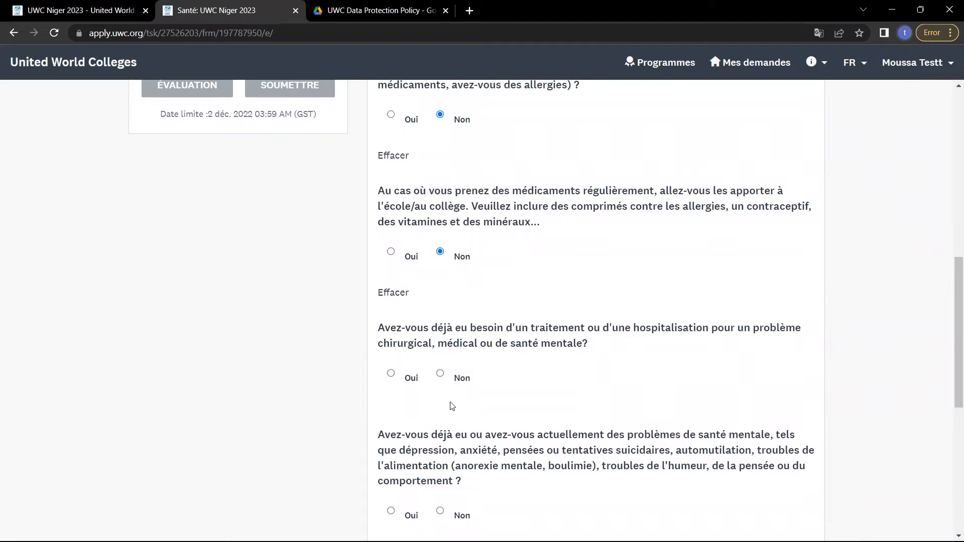
scroll(452, 405, down, 3)
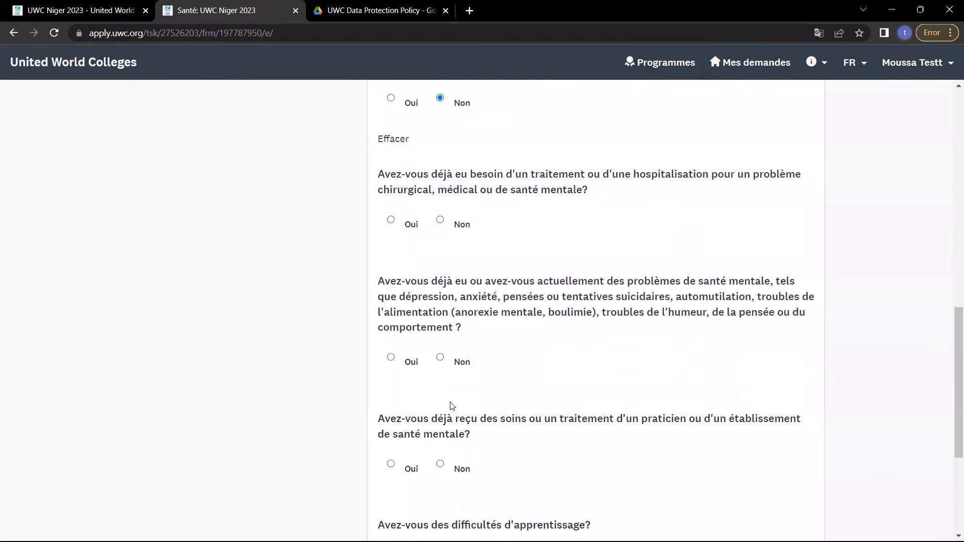
scroll(452, 406, down, 4)
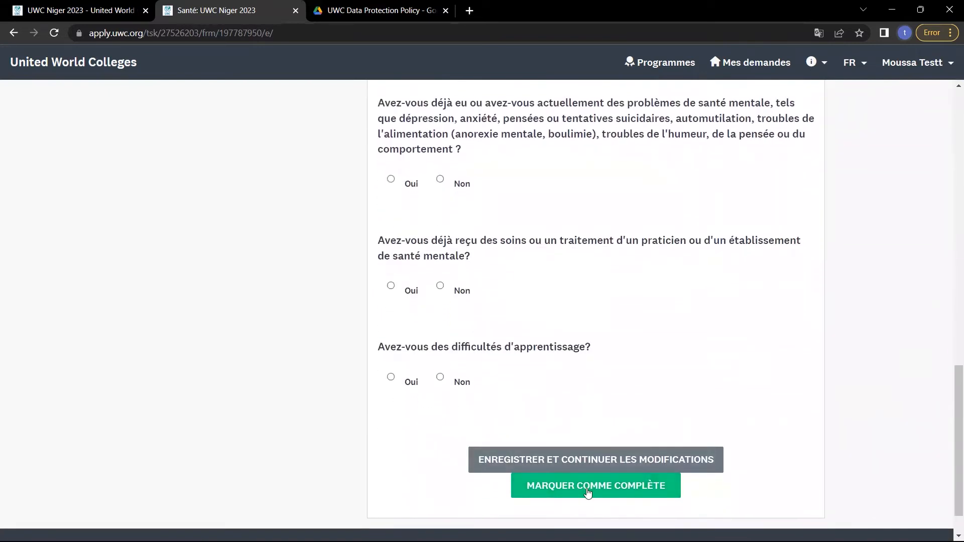
click(440, 179)
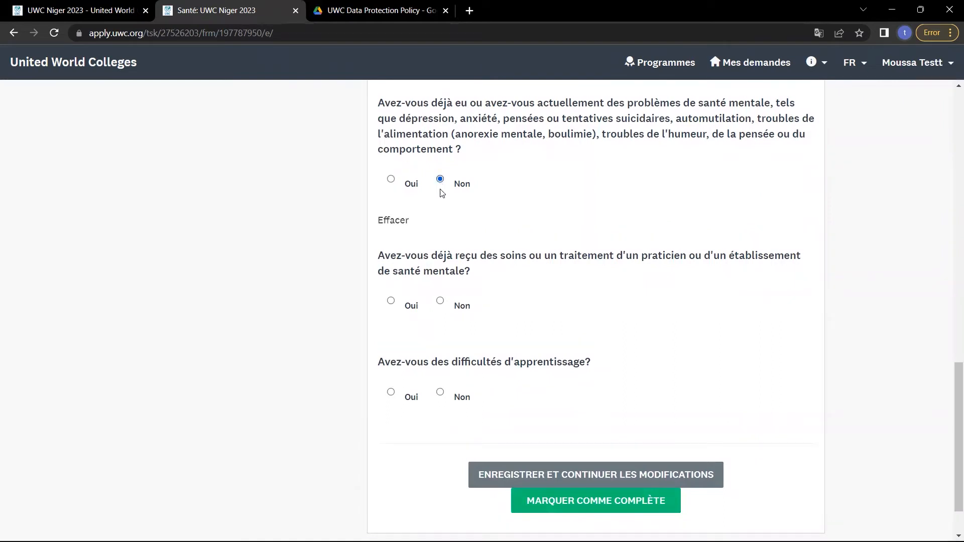
click(440, 301)
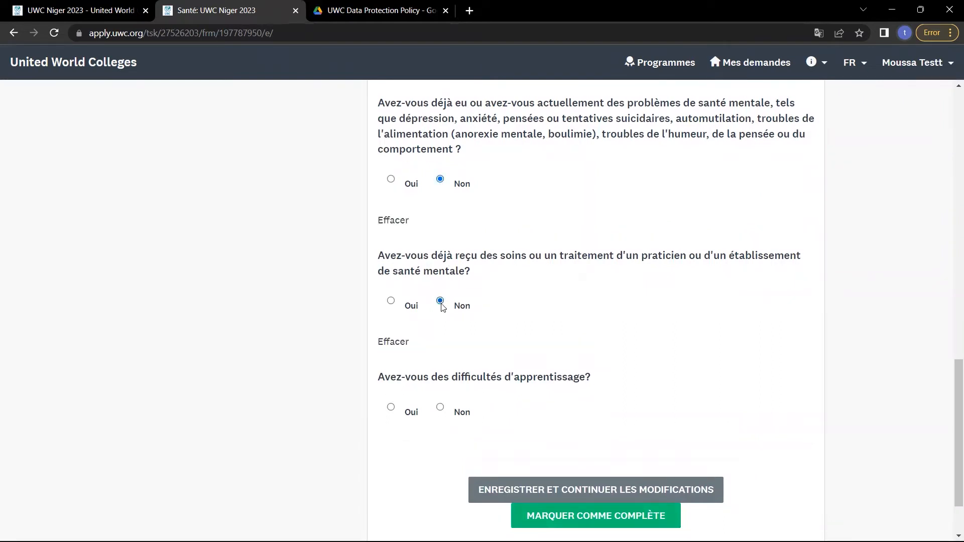
click(439, 406)
scroll(442, 408, up, 2)
scroll(442, 407, down, 3)
scroll(469, 385, up, 6)
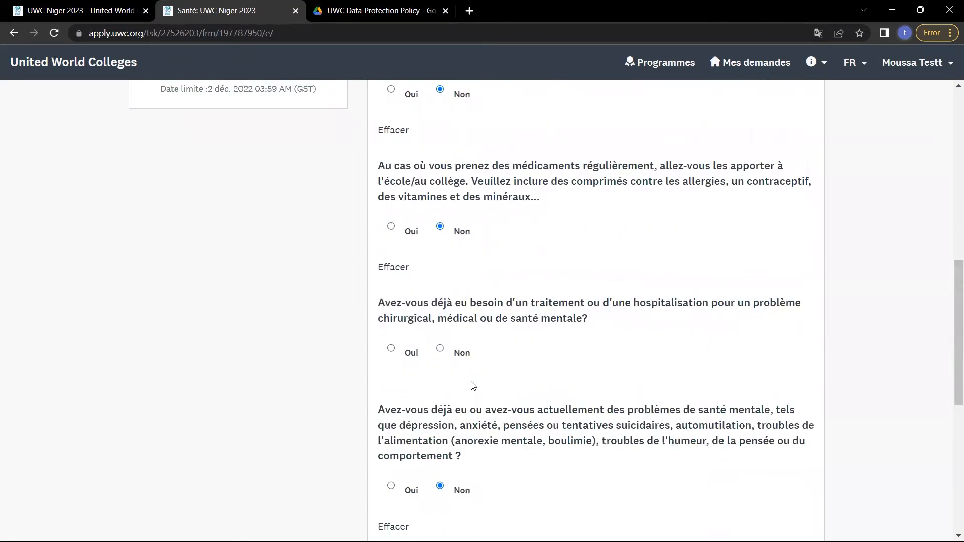
Answer Non to the treatment or hospitalisation question and mark Santé complete.
click(440, 349)
scroll(443, 352, down, 4)
scroll(444, 352, down, 4)
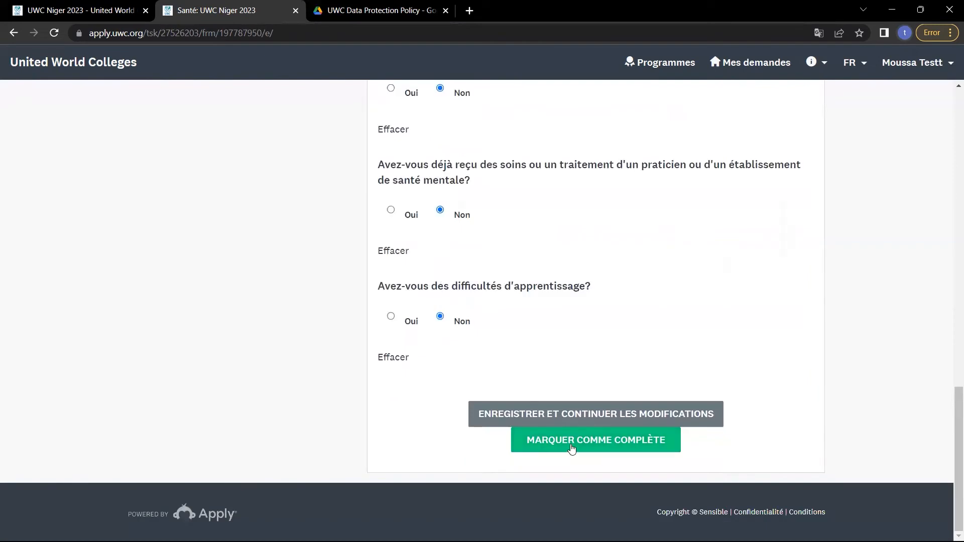
click(572, 448)
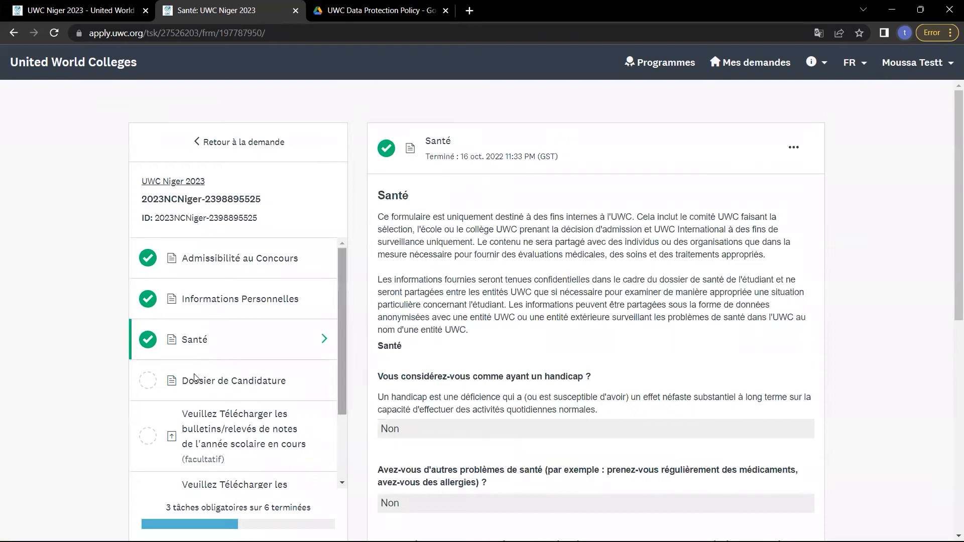
Open the Dossier de Candidature section and scroll through its instructions.
click(229, 391)
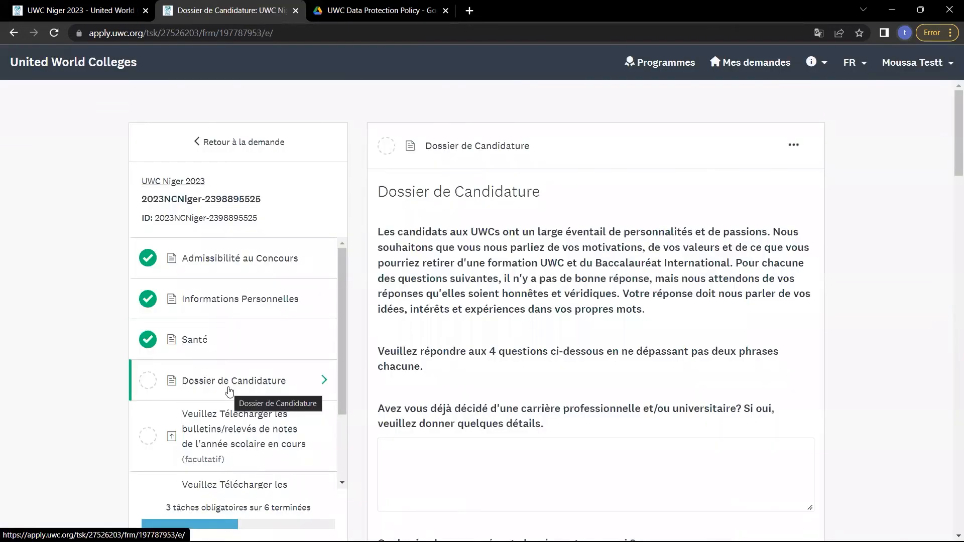
scroll(571, 301, down, 5)
scroll(571, 301, up, 5)
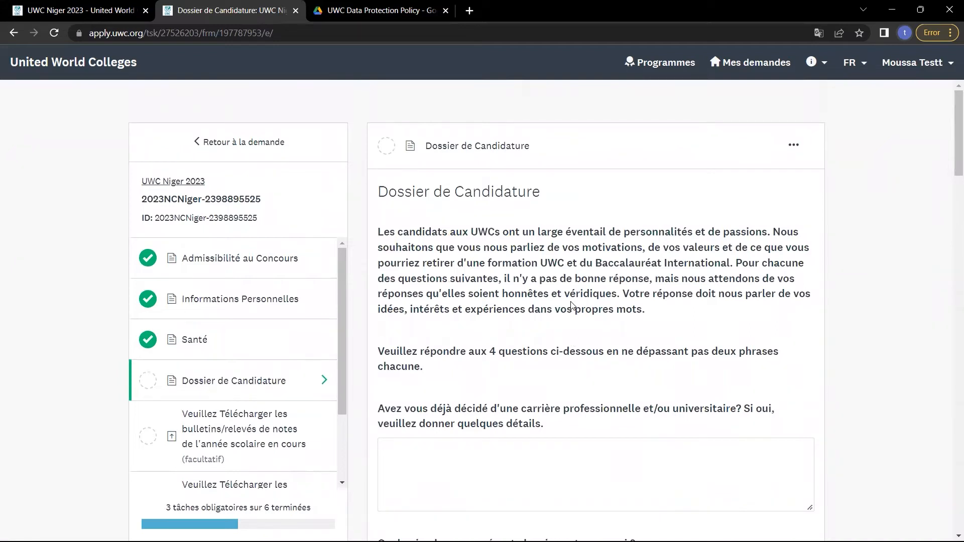
scroll(571, 305, down, 3)
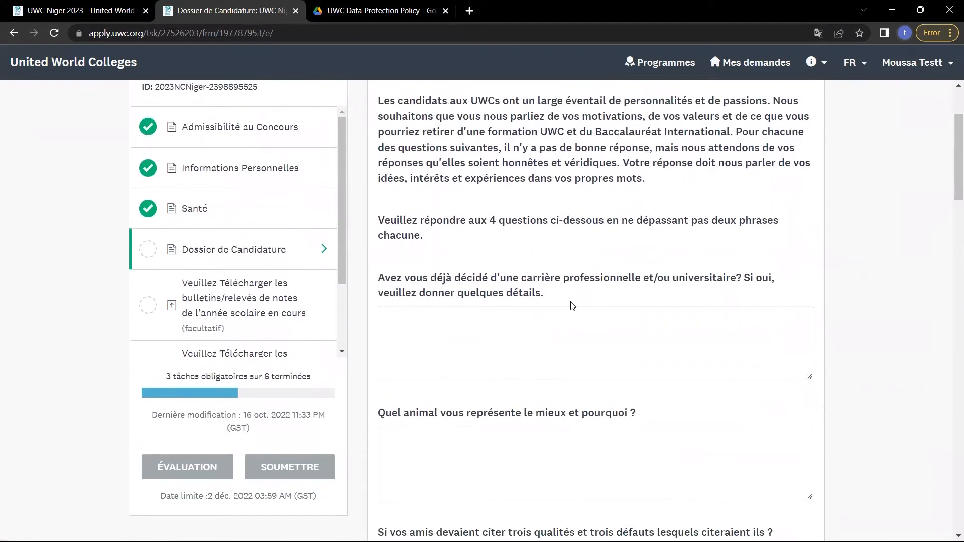
scroll(572, 306, up, 2)
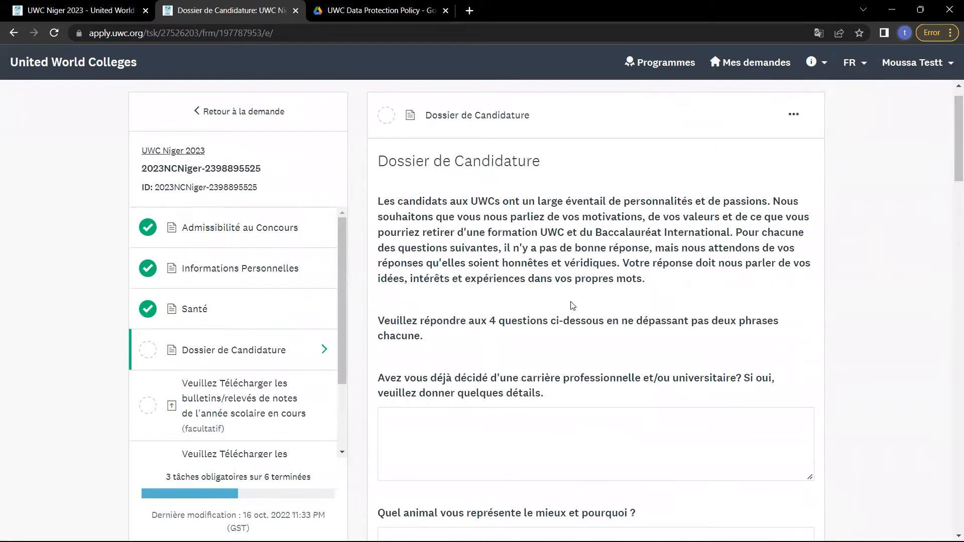
scroll(572, 305, up, 1)
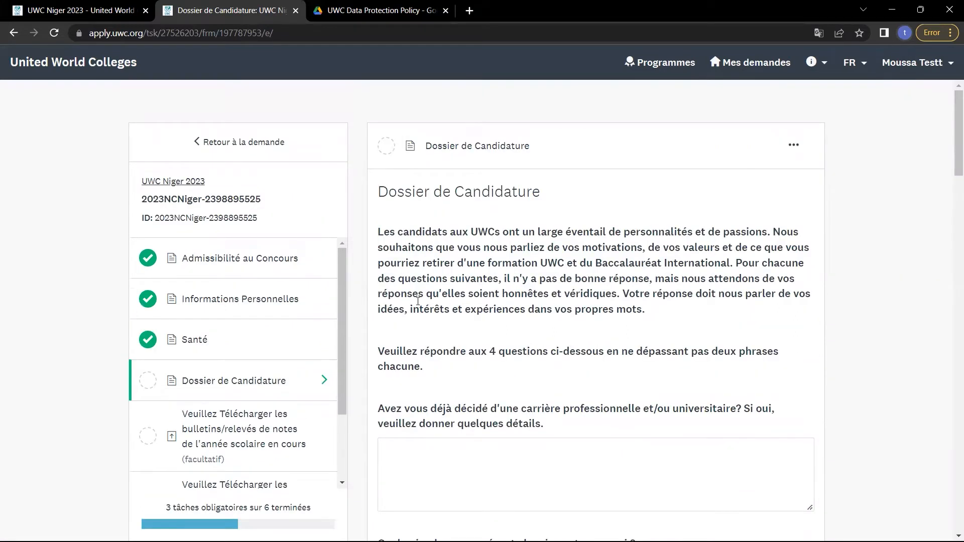
scroll(578, 366, down, 2)
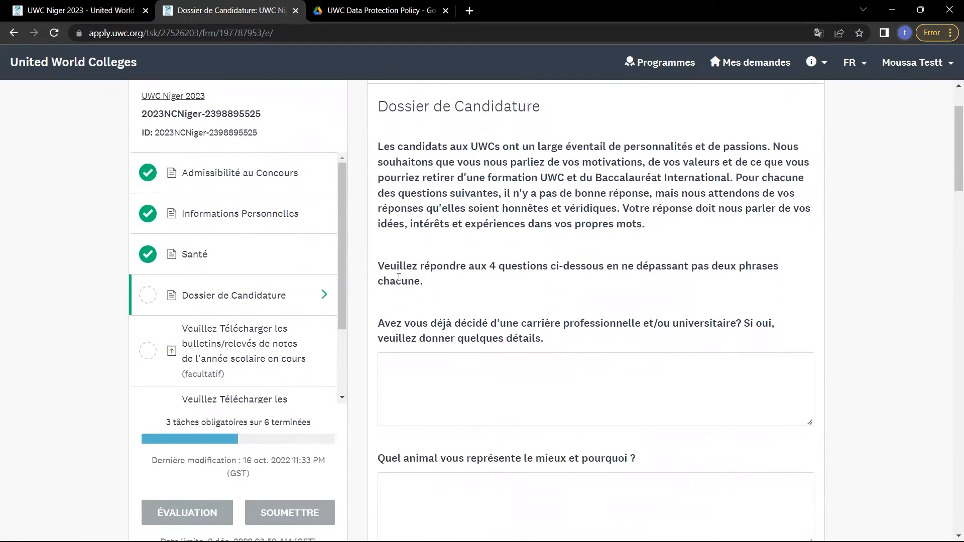
Highlight the two-sentence answer-length instruction, then click into the career question box.
drag(392, 276, 608, 286)
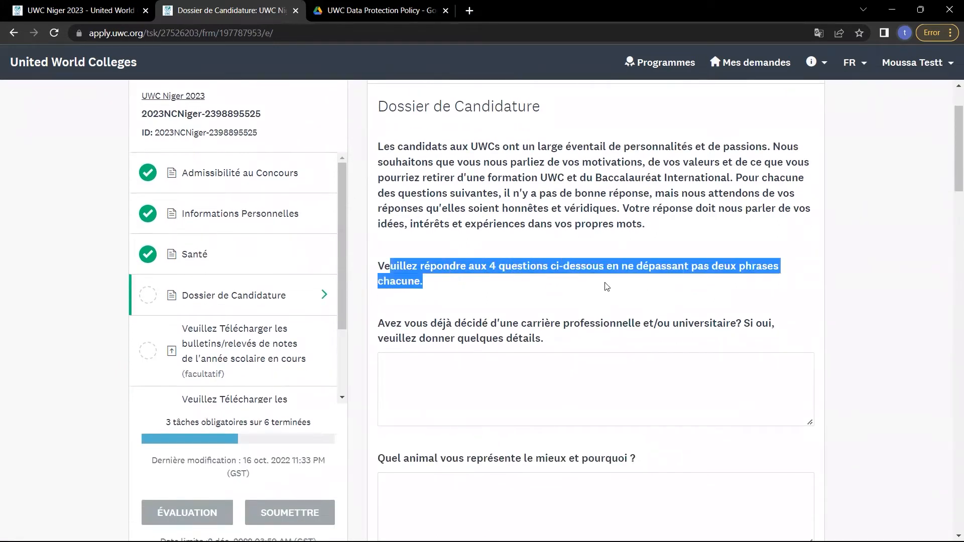
click(660, 286)
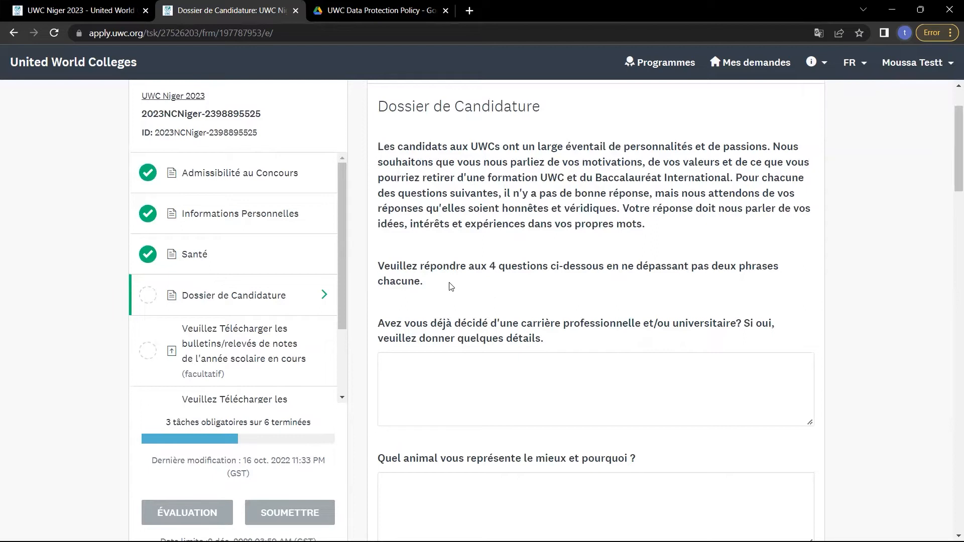
drag(684, 284, 609, 264)
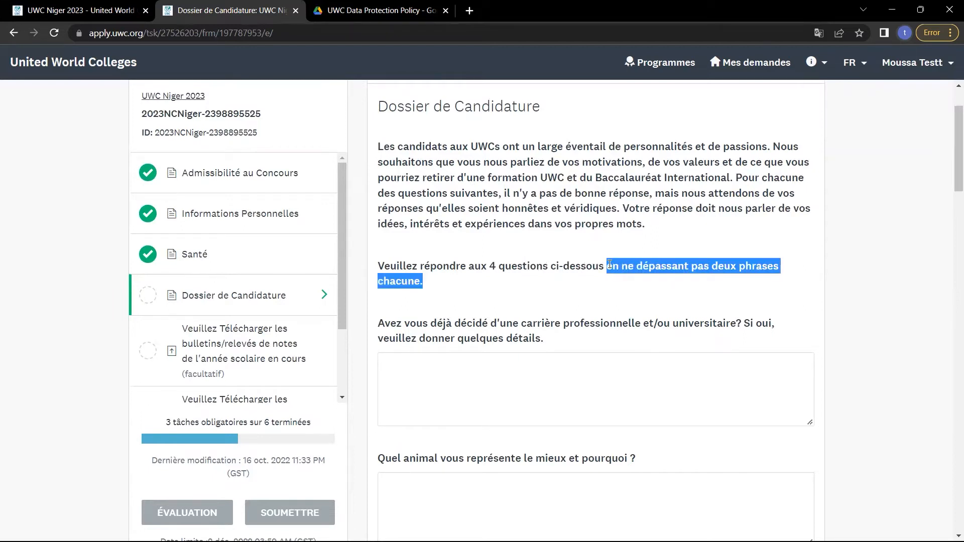
click(584, 313)
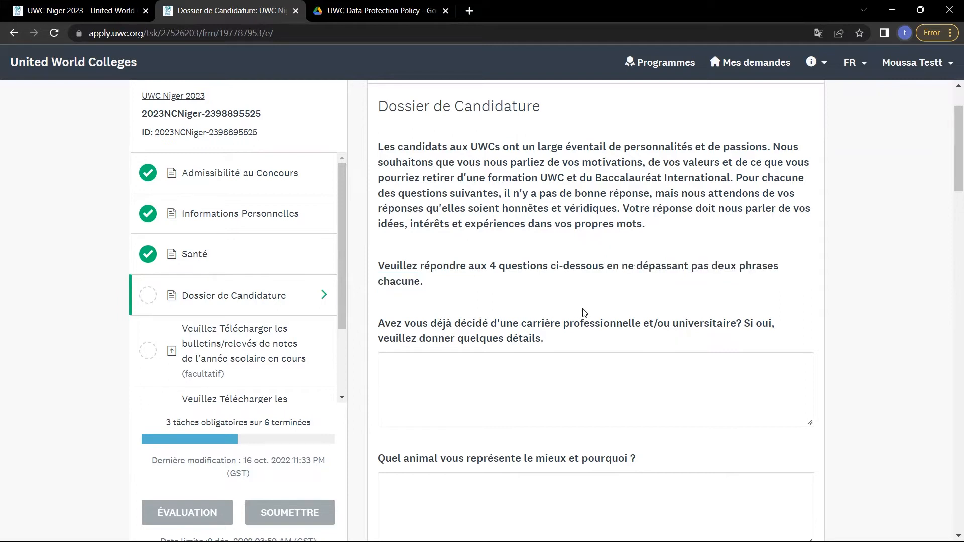
click(466, 384)
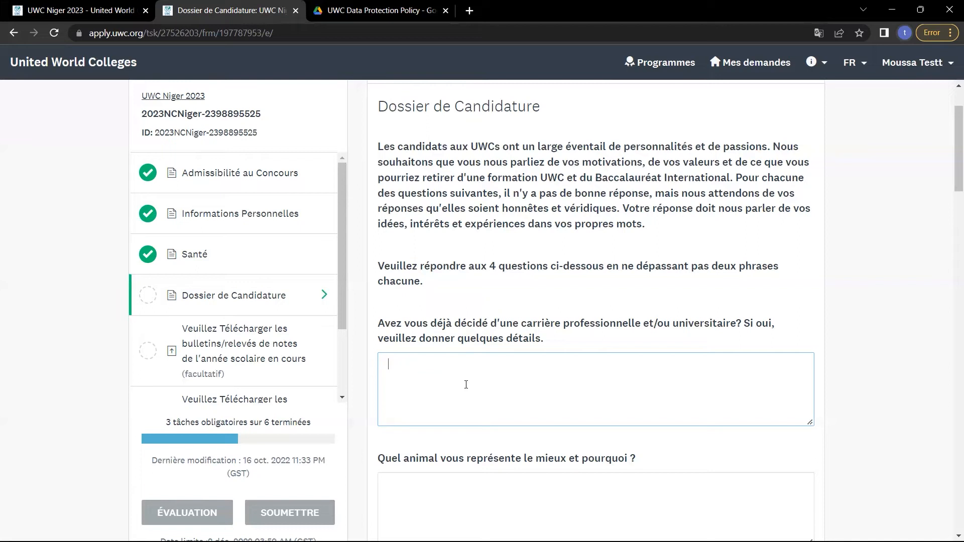
Replace the first attempt 'Genie info' with 'Data Science.....' in the career answer, fixing typos.
text(Genie info)
key(ctrl+a)
key(BackSpace)
text(Data Sceicne)
key(BackSpace)
key(BackSpace)
key(BackSpace)
key(BackSpace)
key(BackSpace)
text(ience)
key(BackSpace)
text(.....)
scroll(466, 384, down, 1)
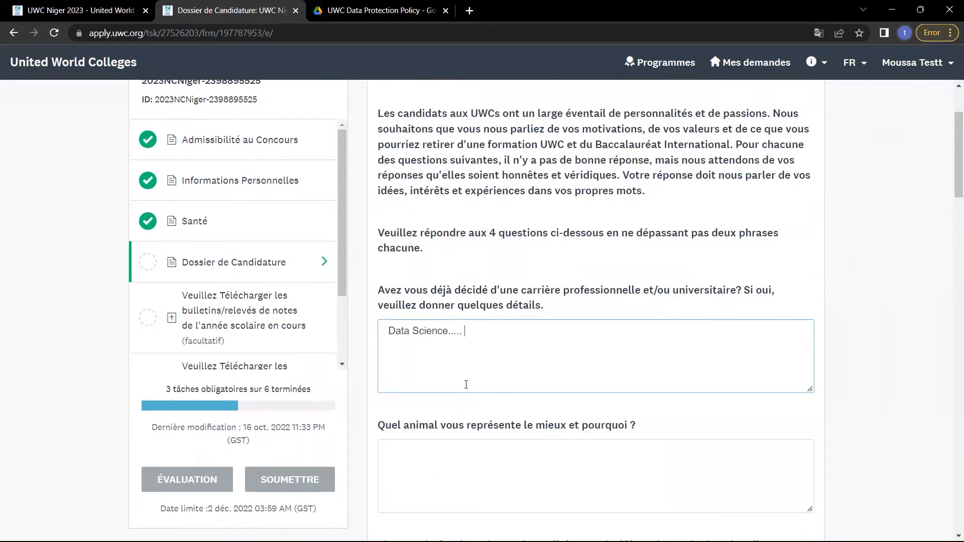
scroll(466, 384, down, 3)
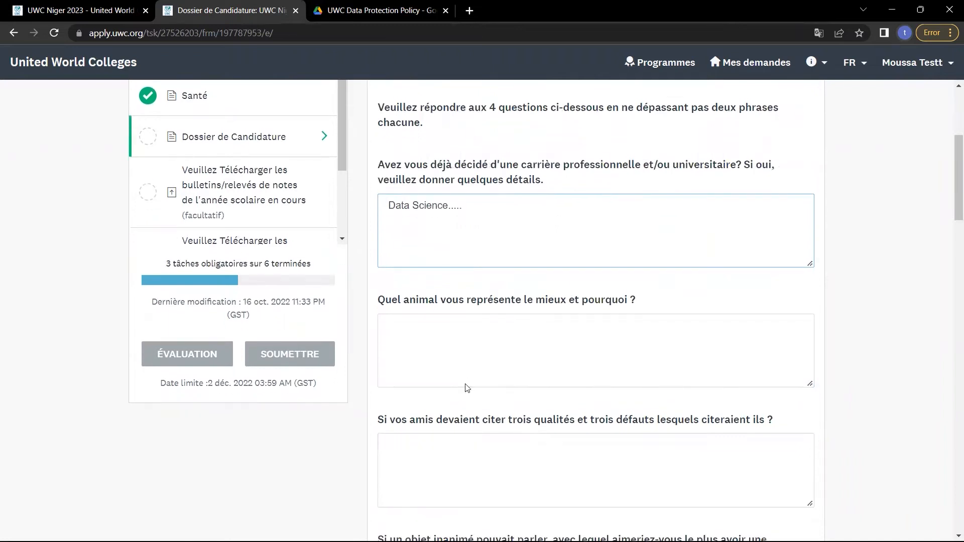
Put the cursor in the animal question box and scroll through the remaining questions.
scroll(466, 387, down, 1)
click(438, 344)
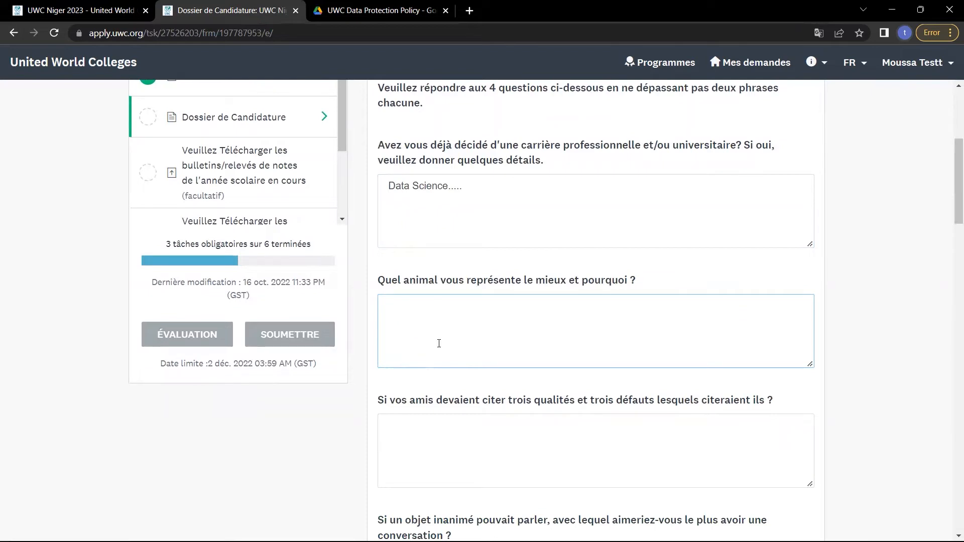
scroll(439, 343, down, 1)
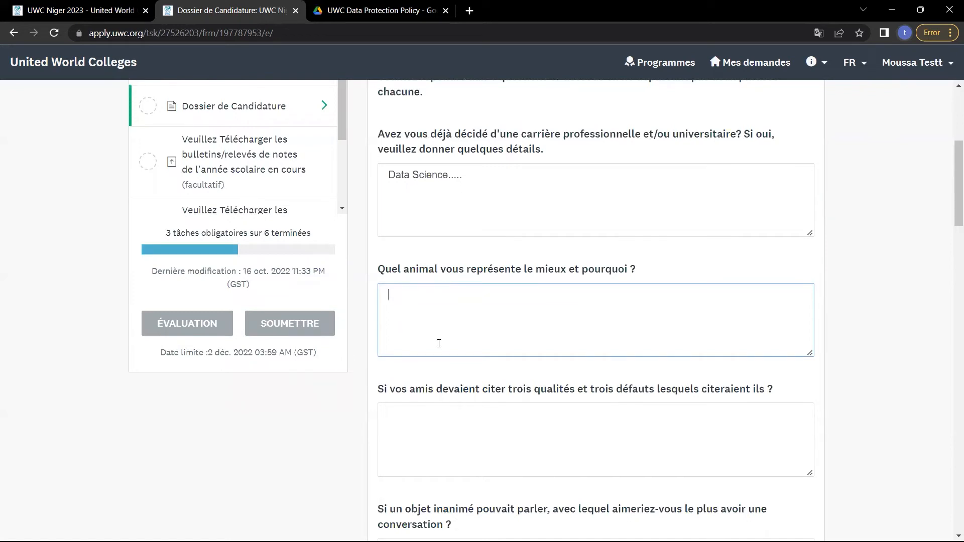
scroll(439, 343, down, 1)
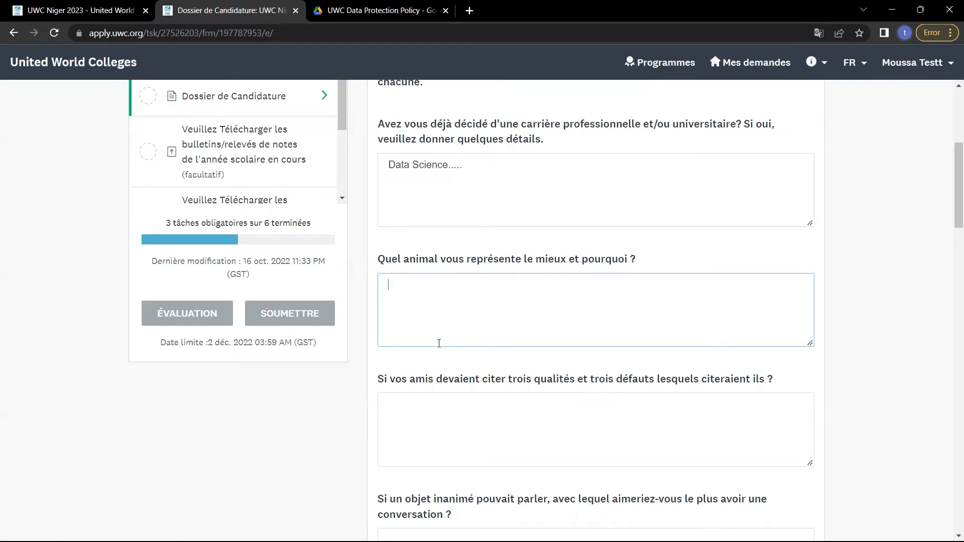
scroll(439, 343, up, 5)
scroll(223, 206, up, 1)
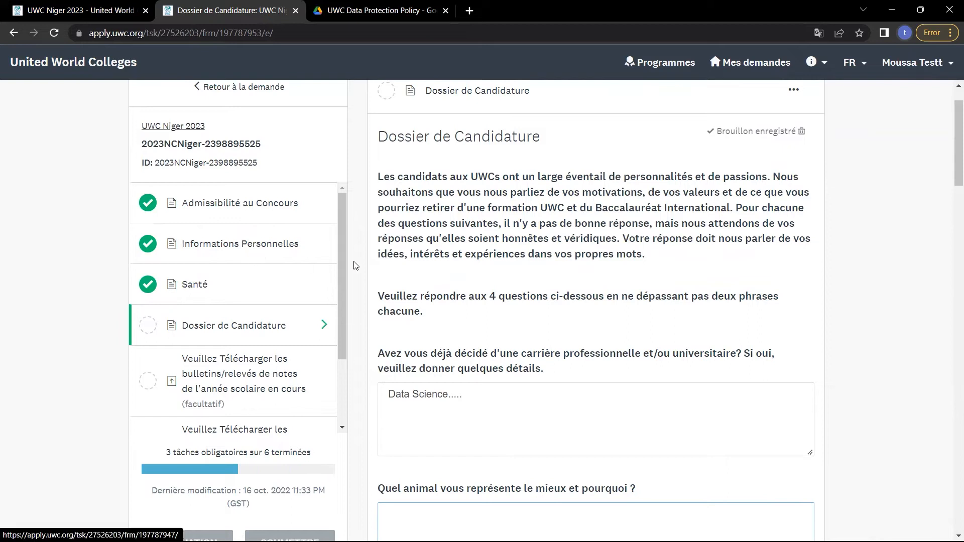
scroll(479, 348, down, 5)
scroll(479, 347, down, 2)
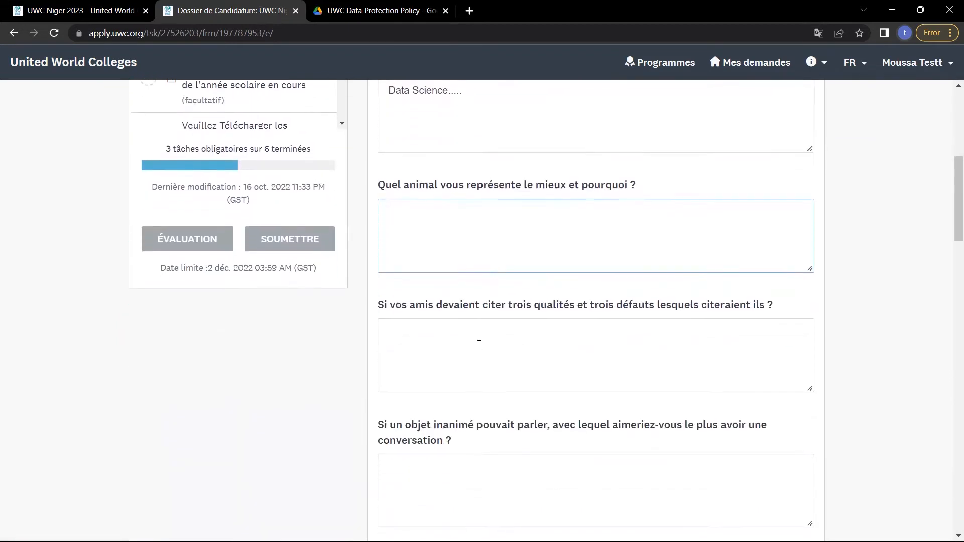
Click into the friends' qualities and inanimate-object answer boxes while scrolling the form.
click(479, 344)
scroll(485, 344, down, 2)
click(490, 345)
scroll(490, 345, up, 3)
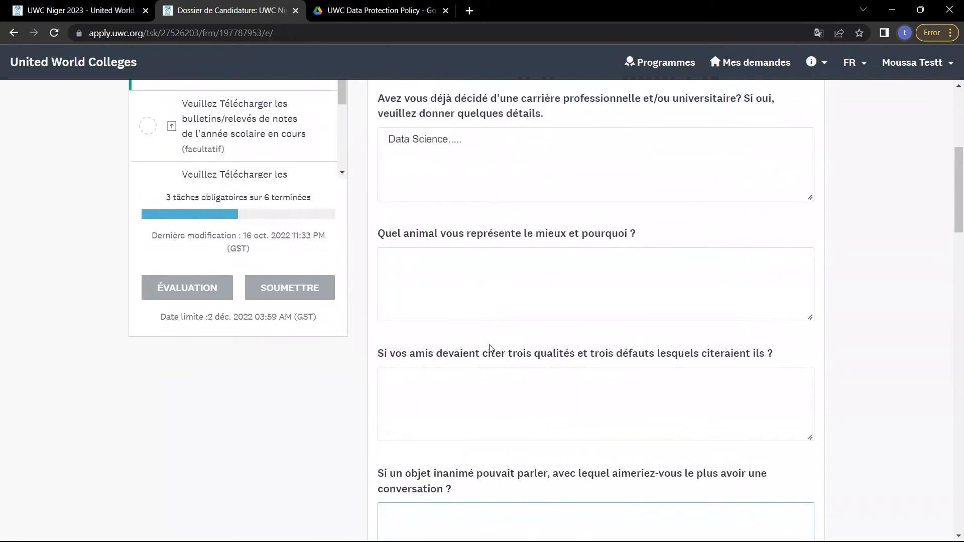
scroll(489, 345, down, 1)
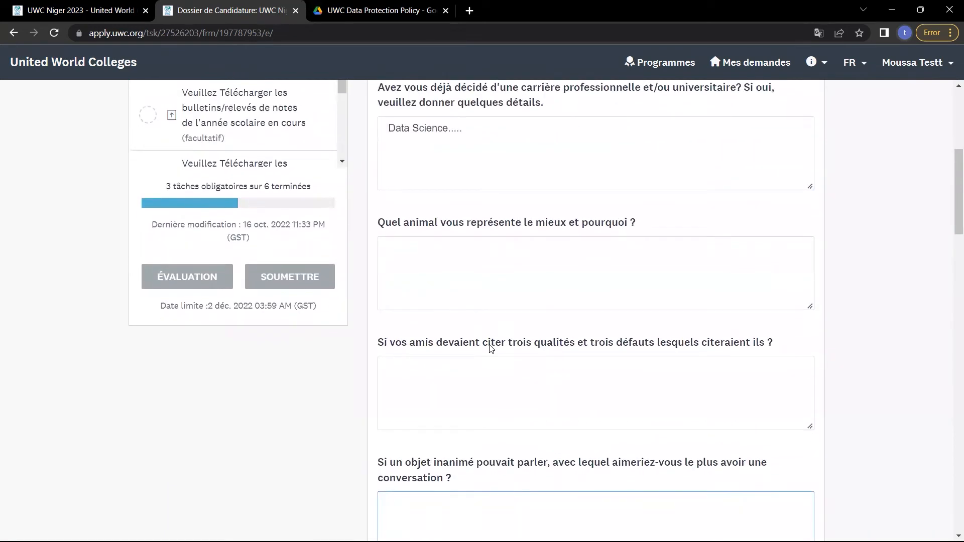
scroll(491, 346, down, 2)
scroll(491, 345, up, 4)
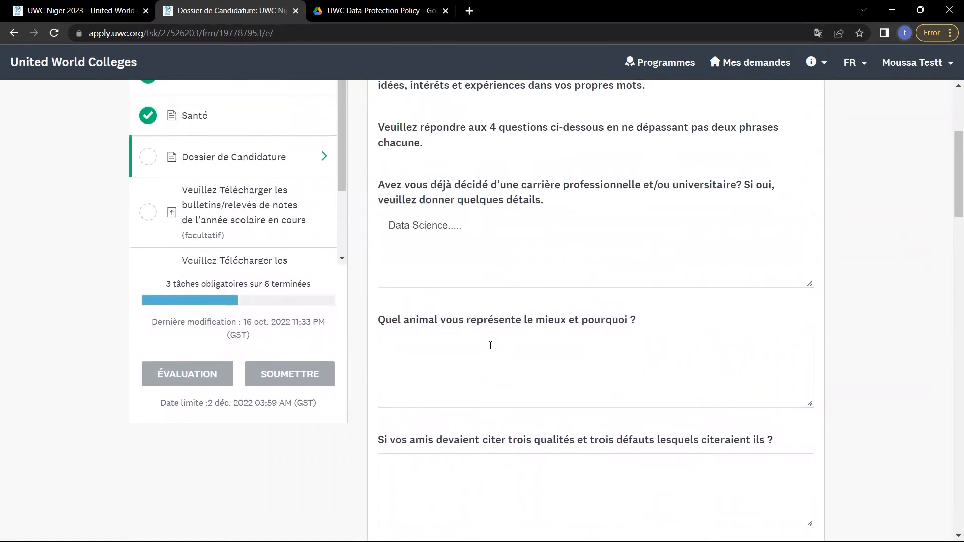
scroll(420, 390, down, 3)
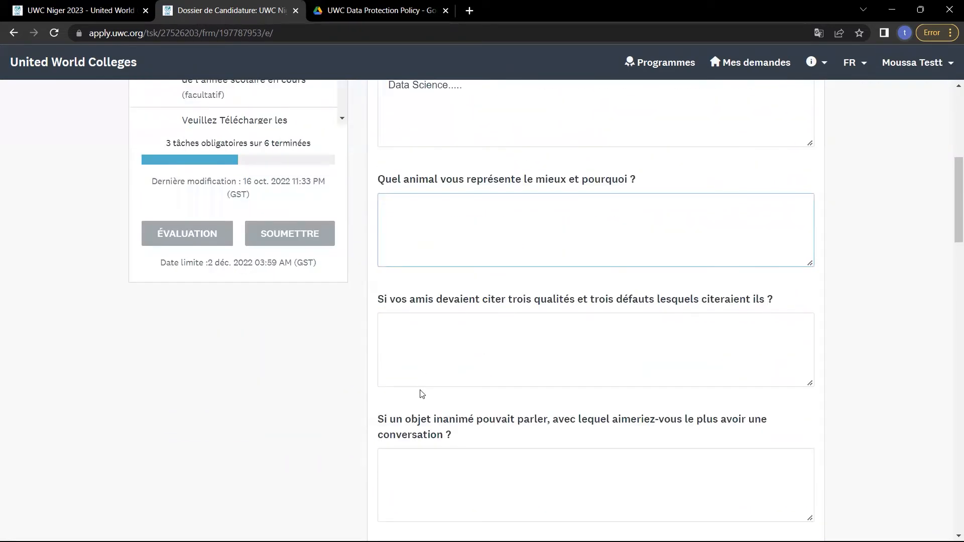
Switch between the friends' qualities and inanimate-object answer boxes.
click(441, 372)
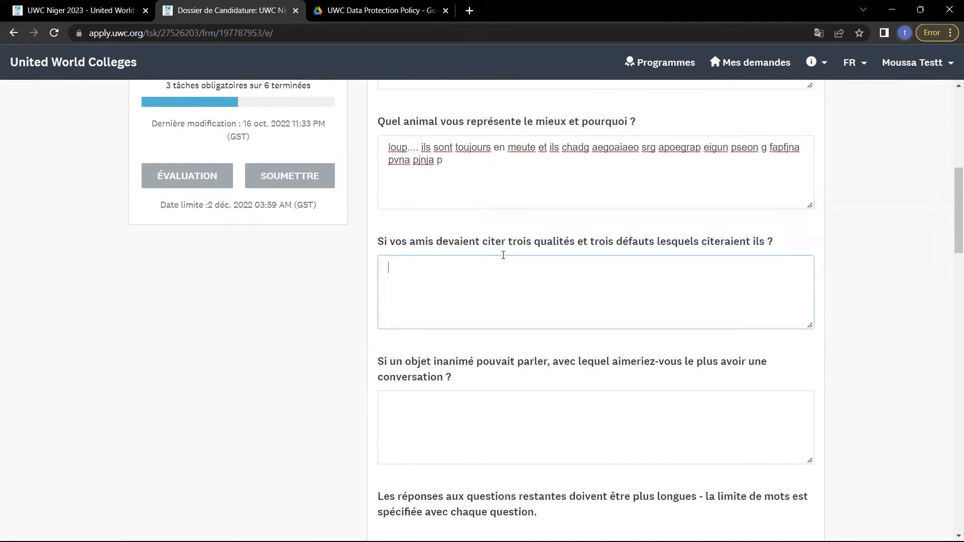
scroll(503, 255, down, 1)
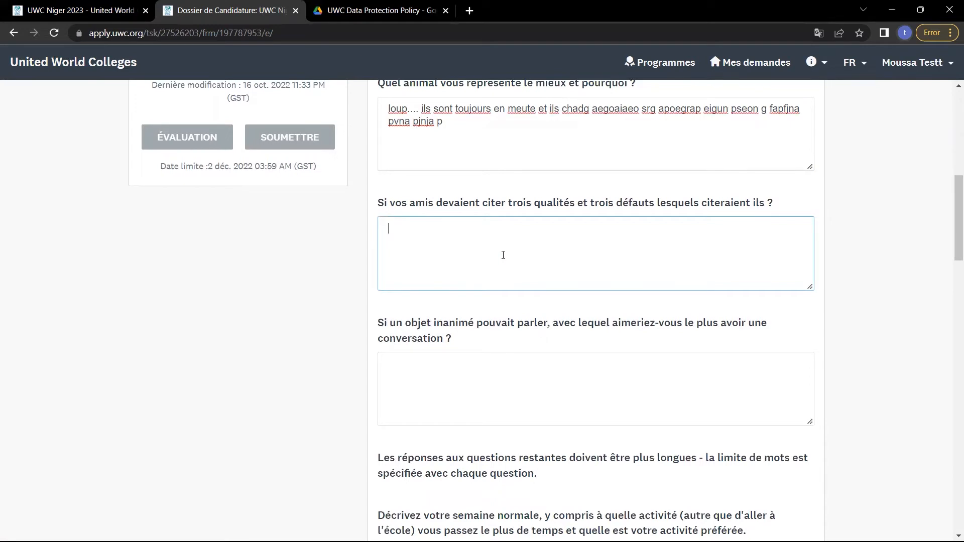
scroll(503, 255, down, 1)
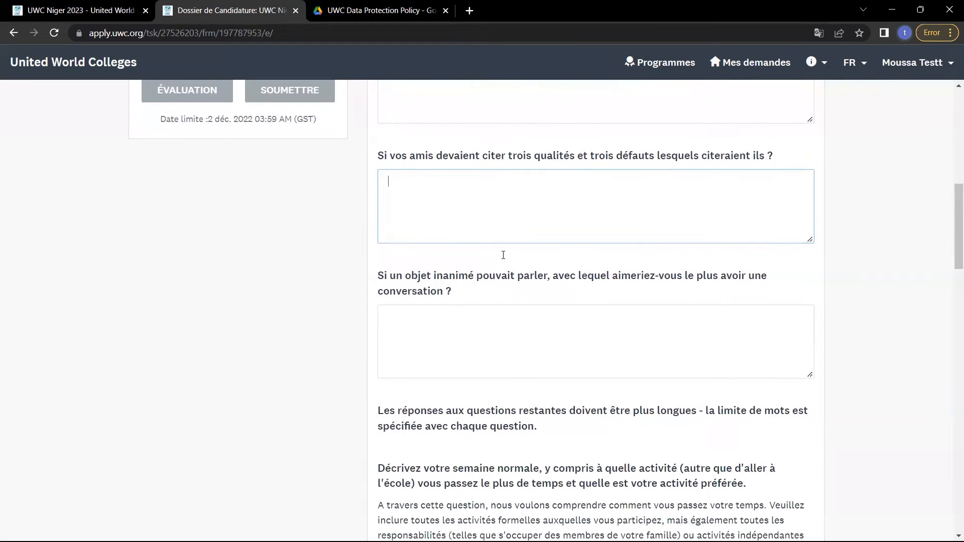
click(496, 314)
scroll(496, 314, down, 1)
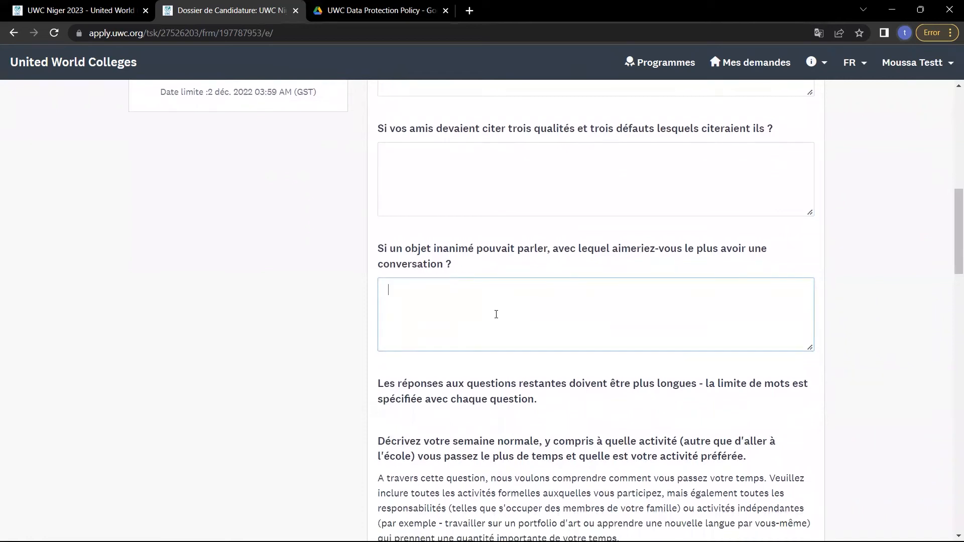
click(458, 200)
Select the inanimate-object answer and scroll down to the 250-word weekly-routine question.
scroll(456, 197, up, 3)
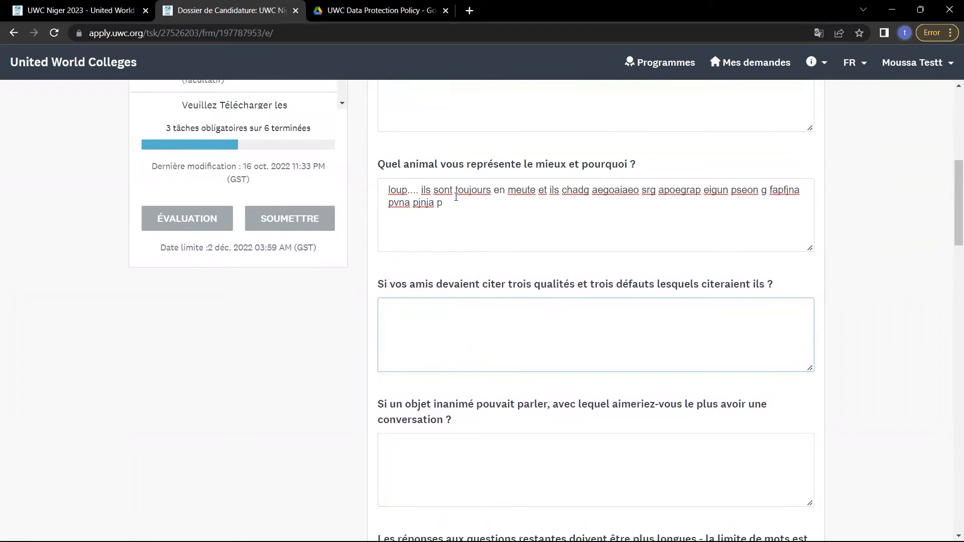
scroll(456, 198, down, 3)
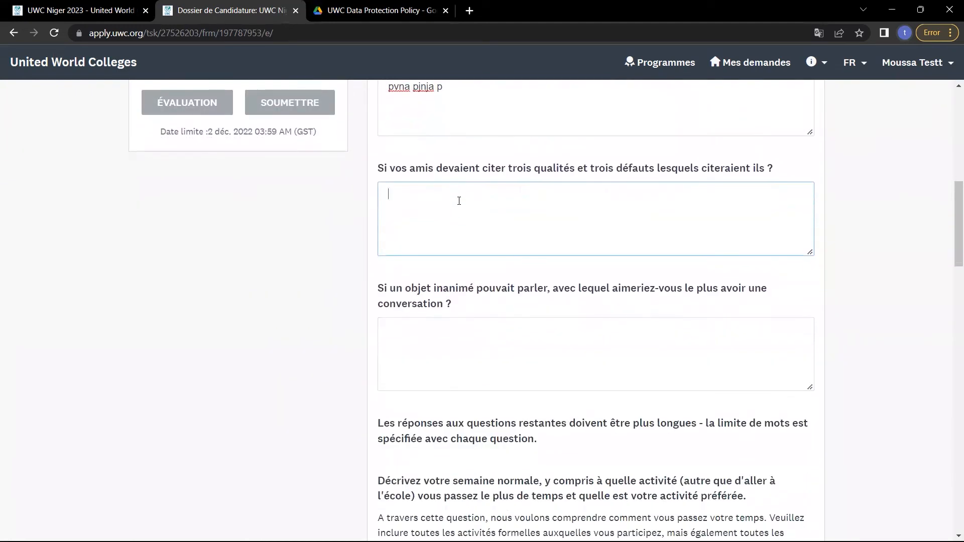
scroll(459, 200, up, 5)
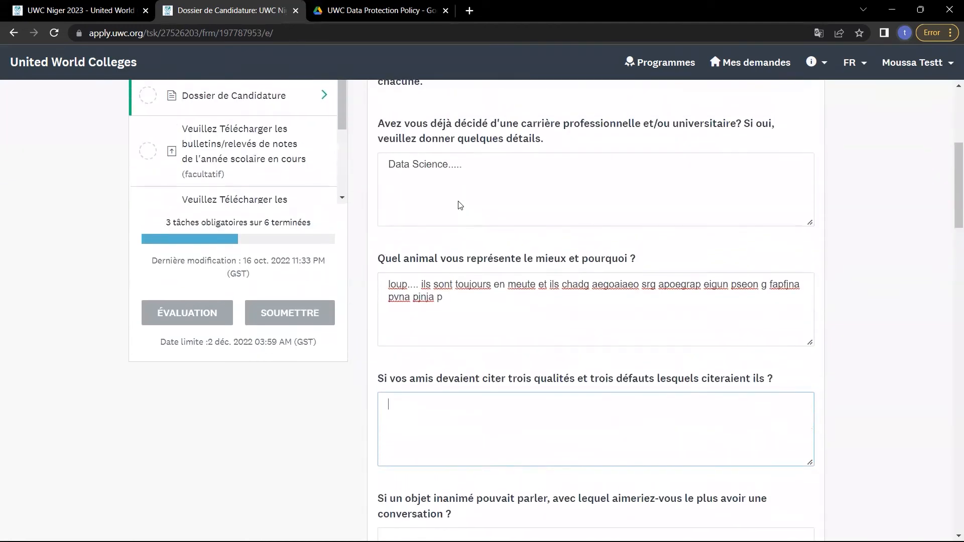
scroll(459, 204, down, 1)
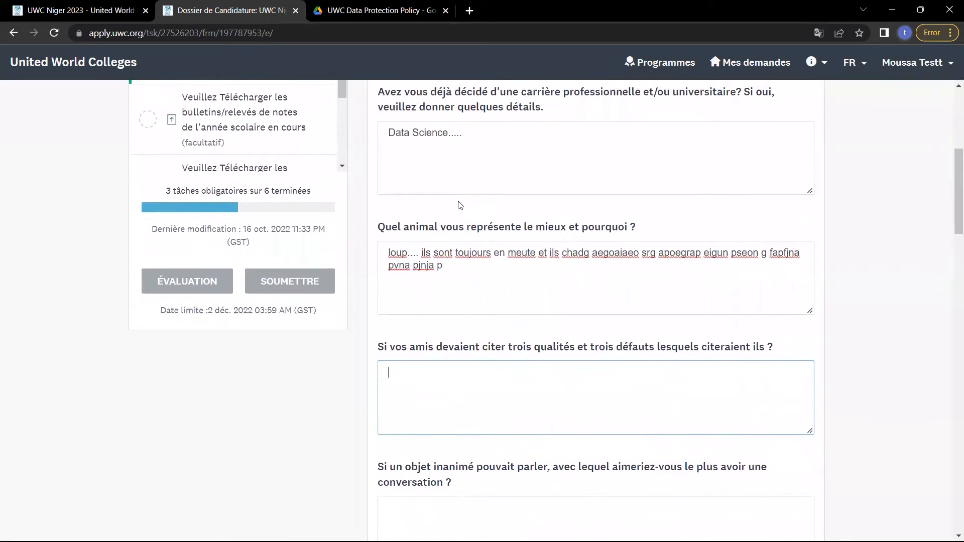
scroll(458, 205, down, 4)
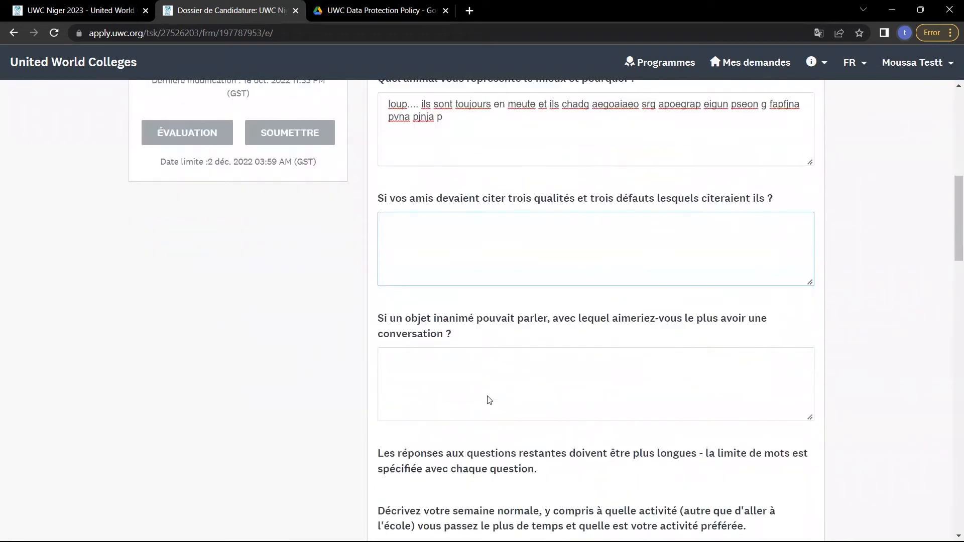
click(483, 385)
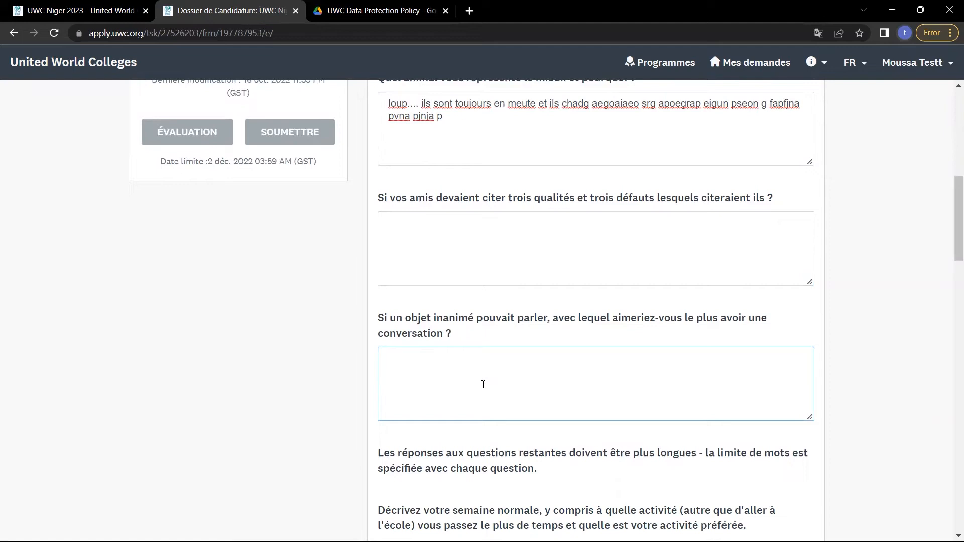
scroll(483, 385, down, 1)
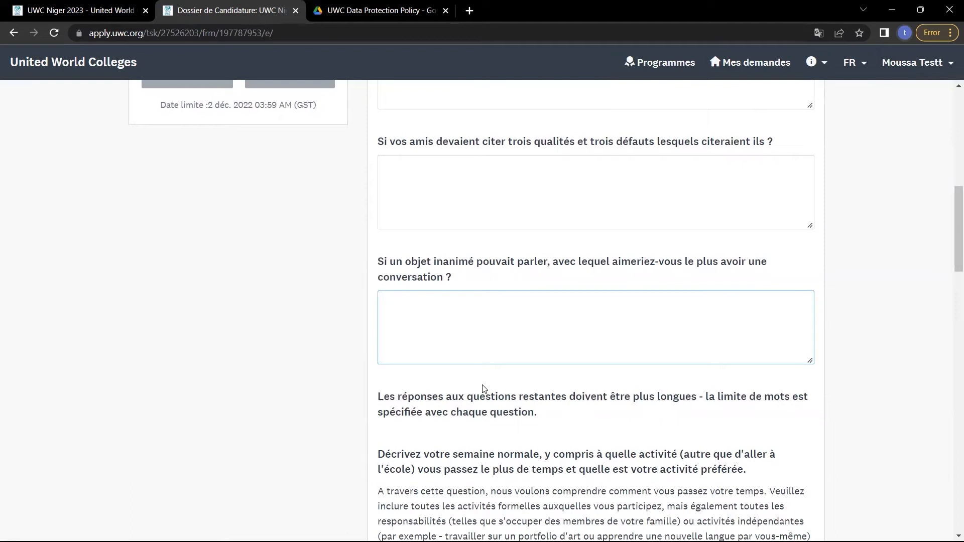
scroll(484, 389, down, 1)
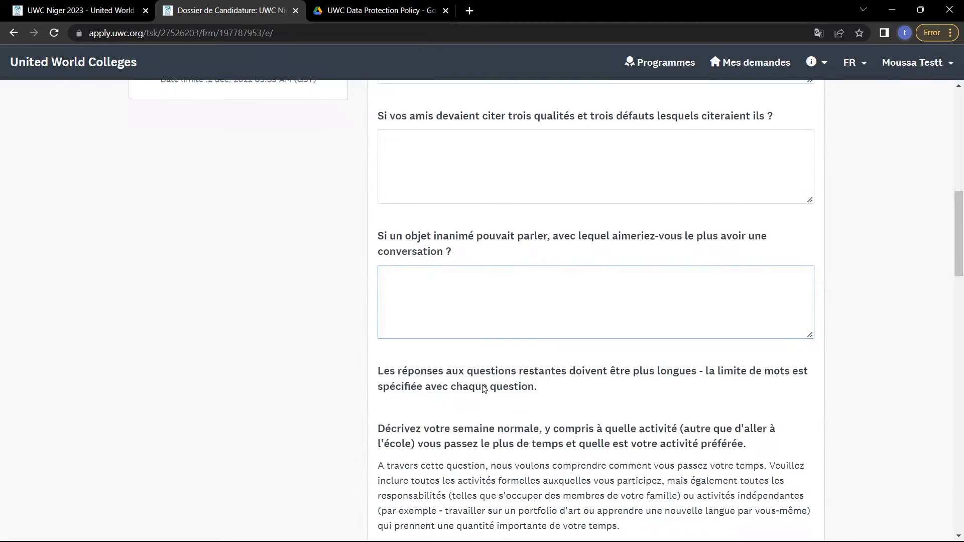
scroll(484, 388, down, 4)
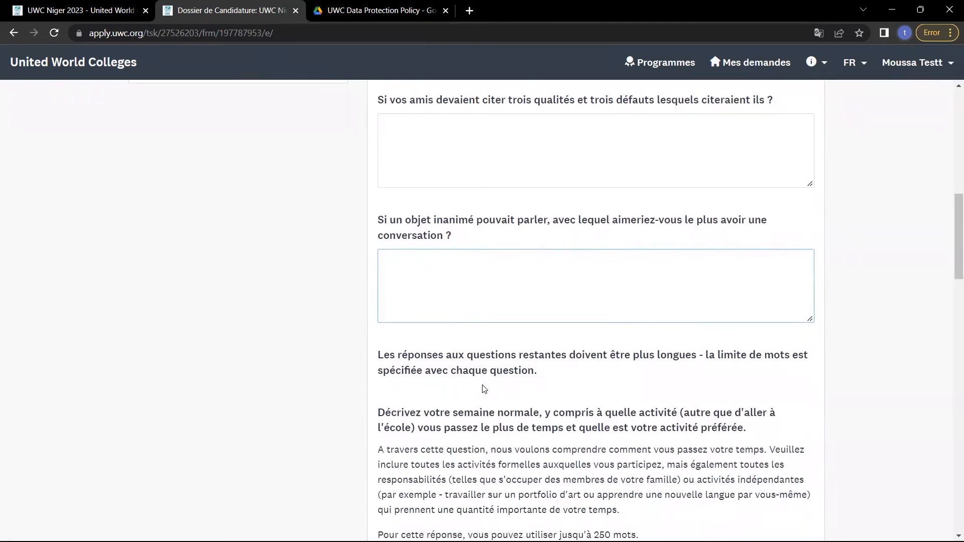
click(483, 385)
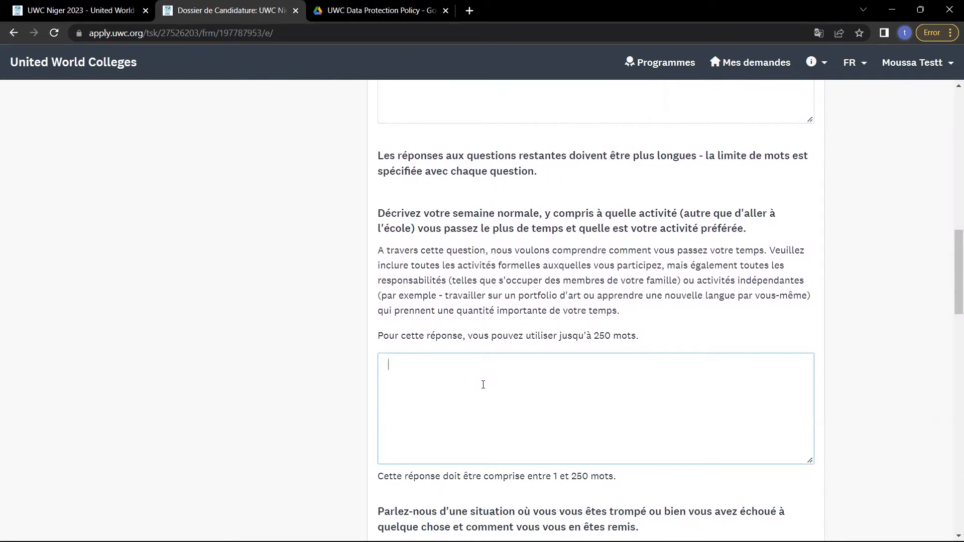
drag(378, 215, 790, 227)
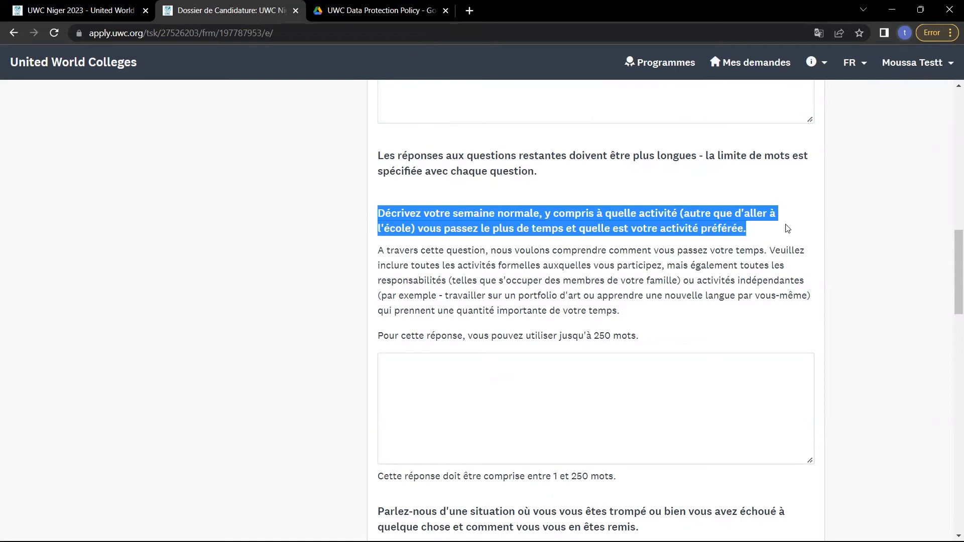
click(577, 358)
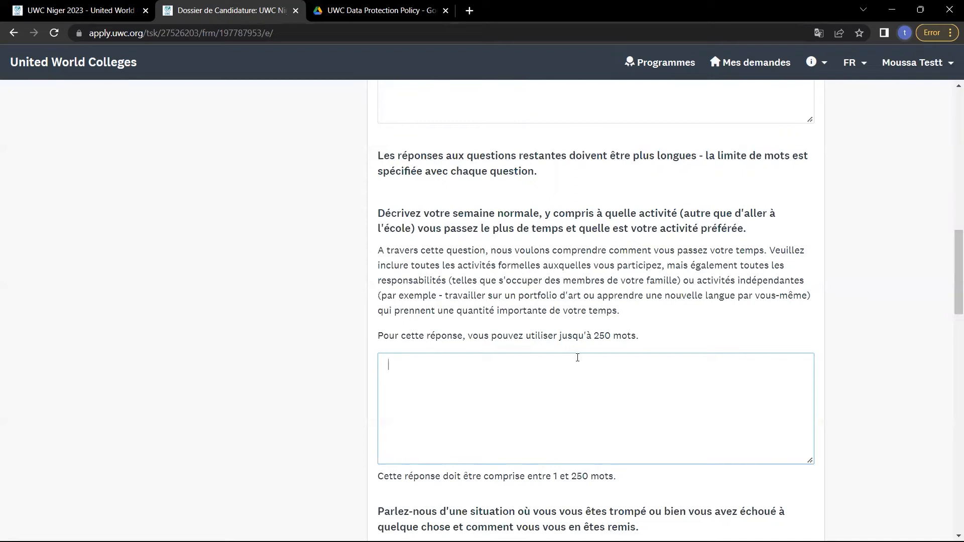
click(578, 357)
scroll(577, 358, down, 1)
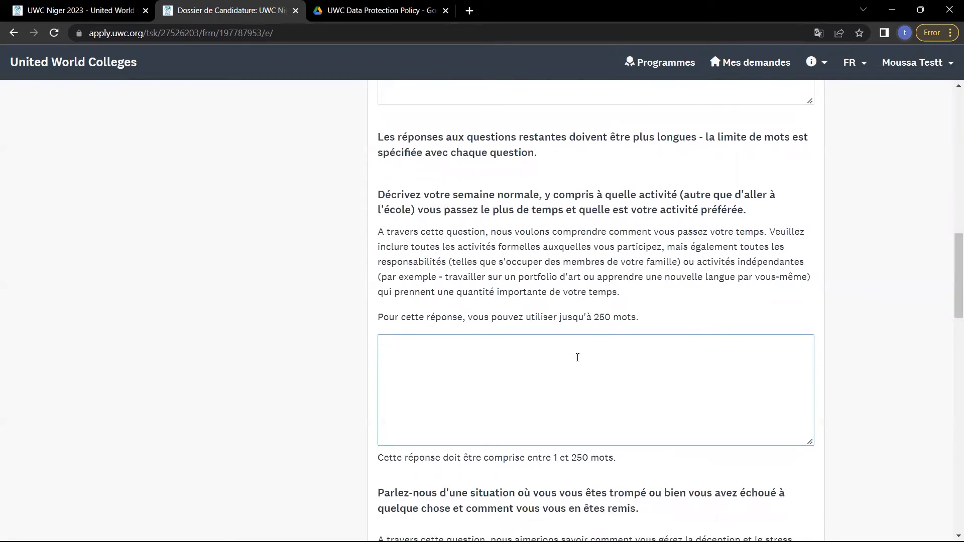
scroll(577, 357, down, 1)
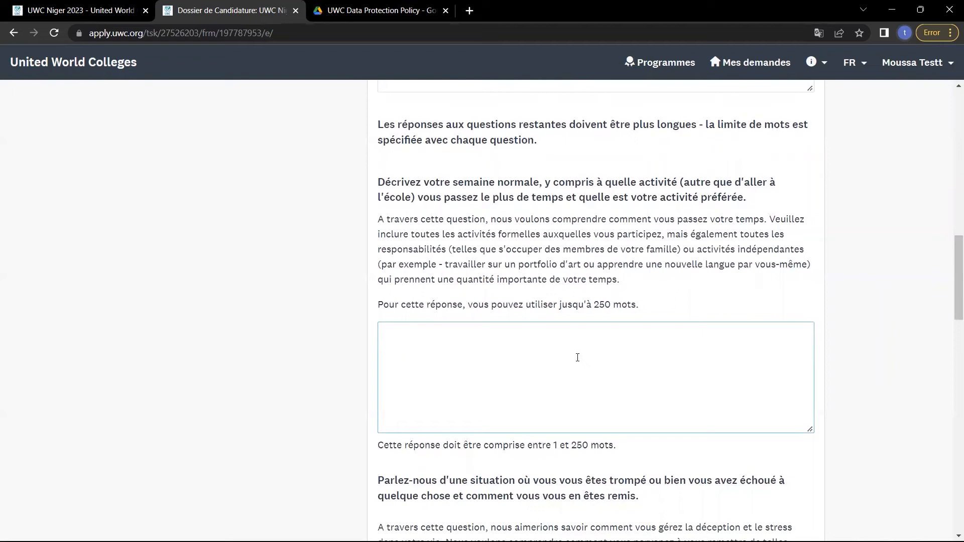
scroll(578, 357, down, 4)
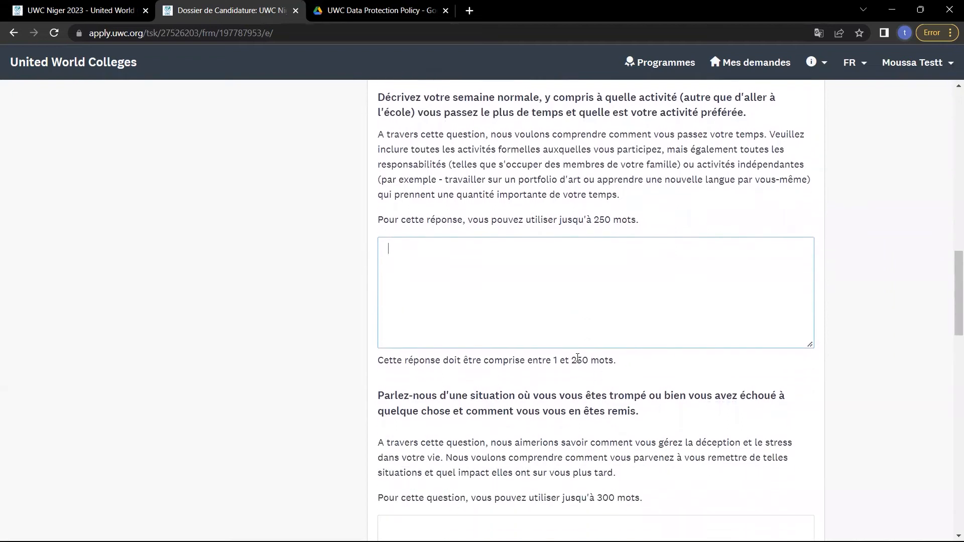
drag(392, 253, 643, 269)
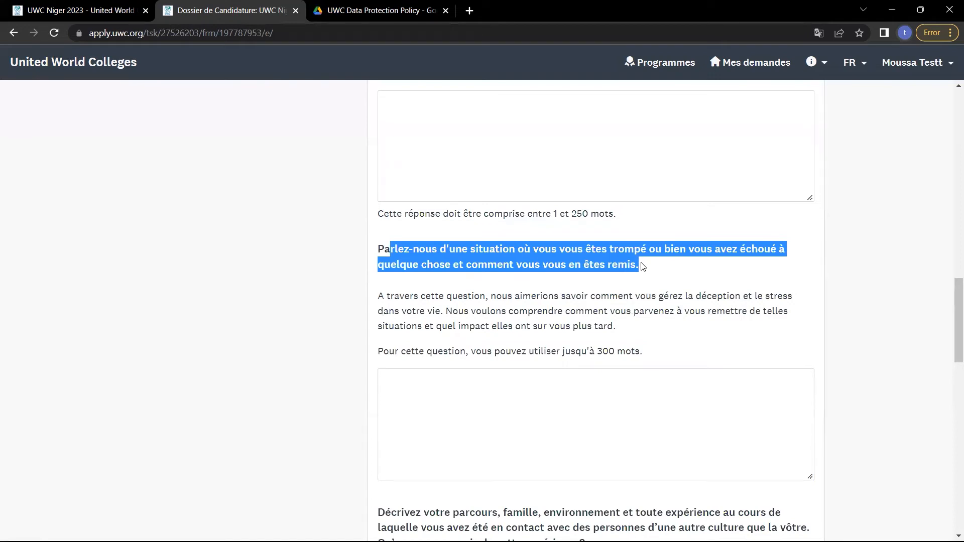
key(Tab)
drag(643, 266, 373, 257)
click(436, 273)
scroll(436, 273, down, 1)
scroll(436, 270, down, 3)
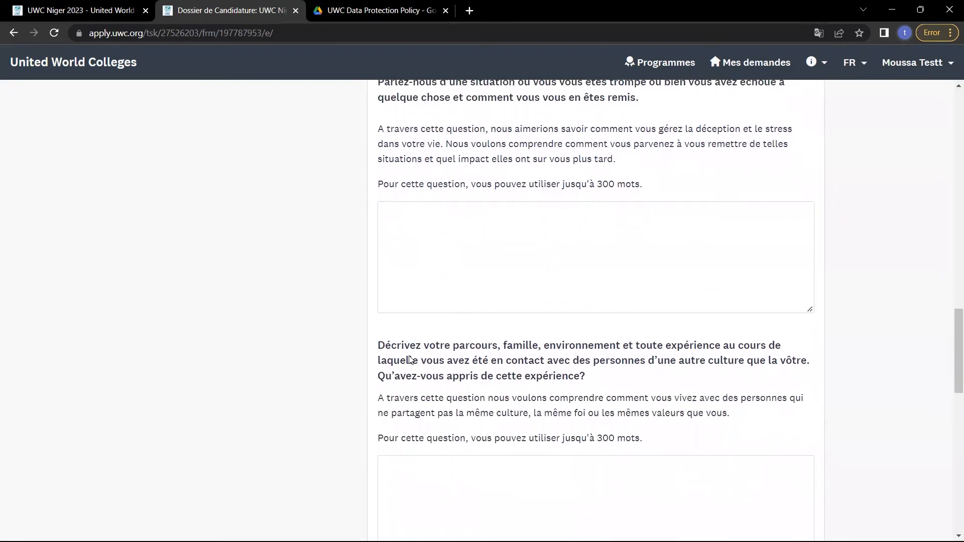
scroll(409, 358, down, 1)
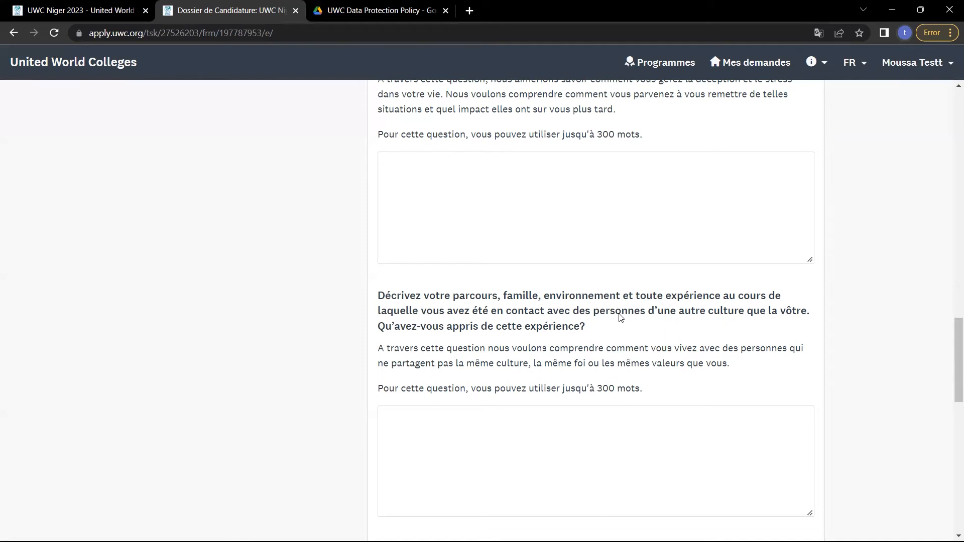
click(540, 327)
double_click(541, 328)
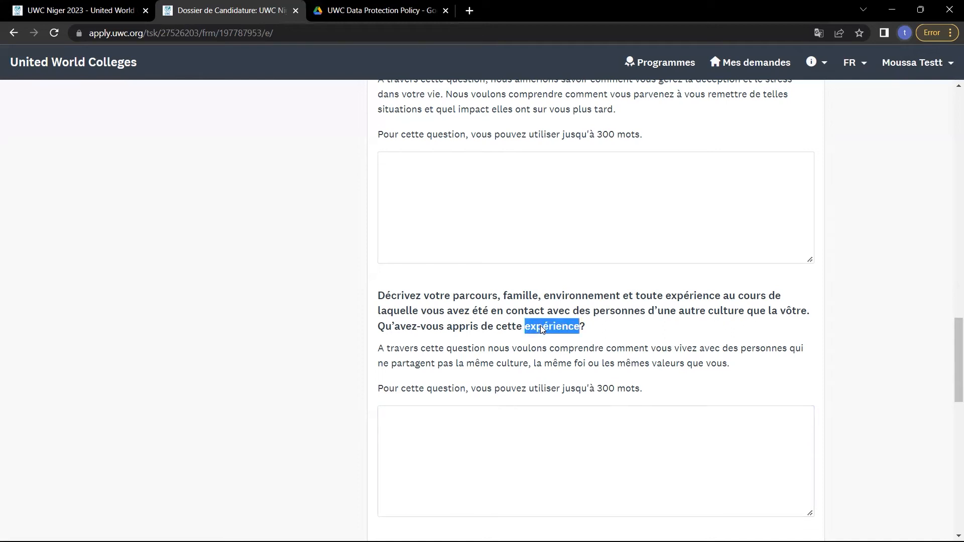
double_click(504, 327)
click(456, 328)
double_click(457, 327)
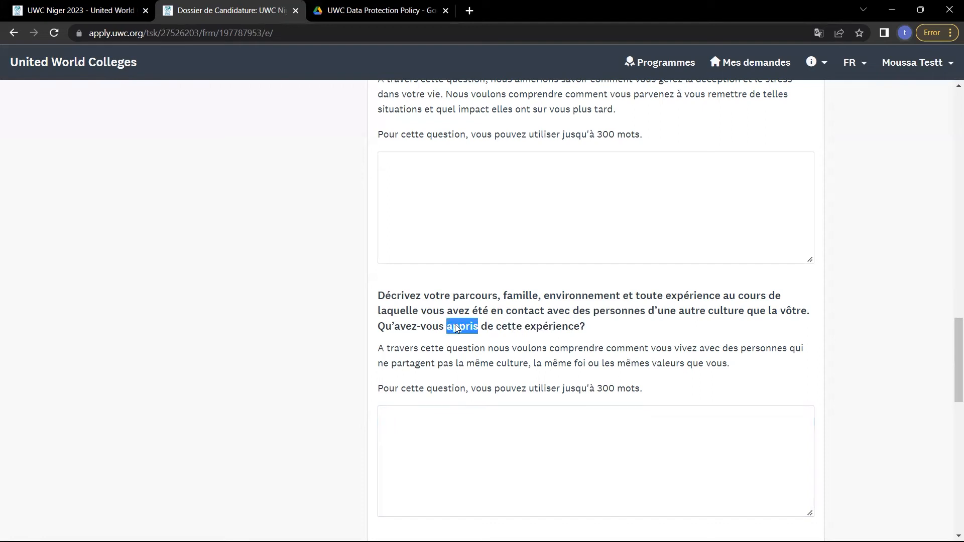
click(527, 377)
scroll(527, 377, down, 1)
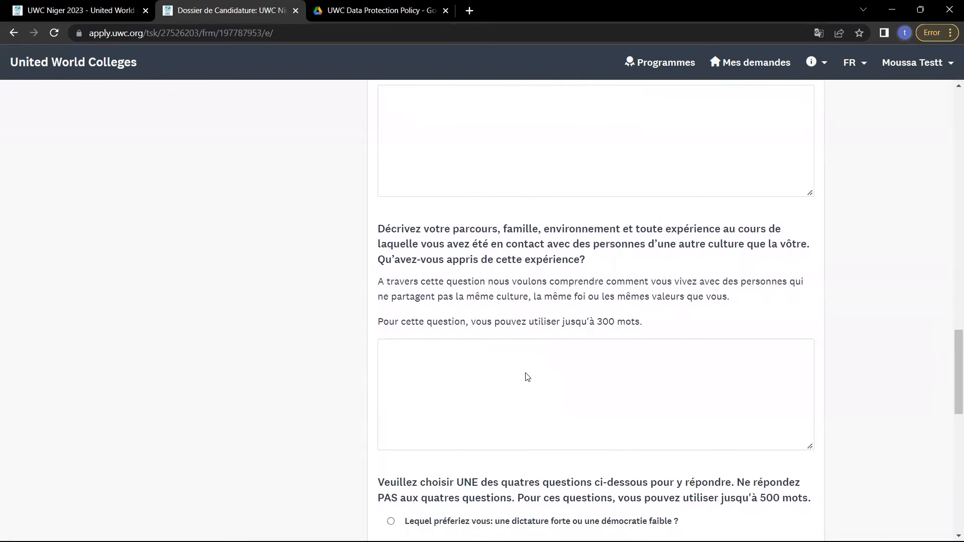
scroll(527, 376, down, 1)
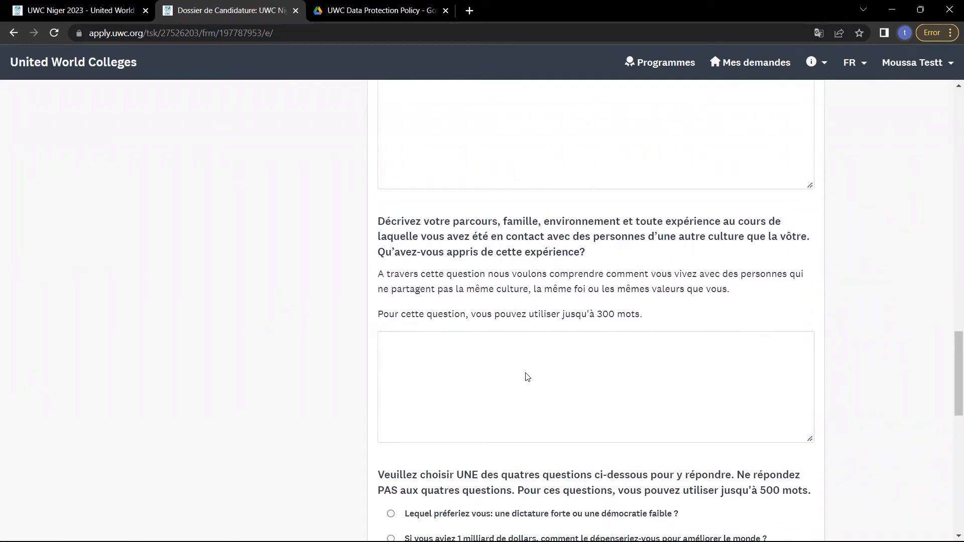
scroll(527, 376, down, 5)
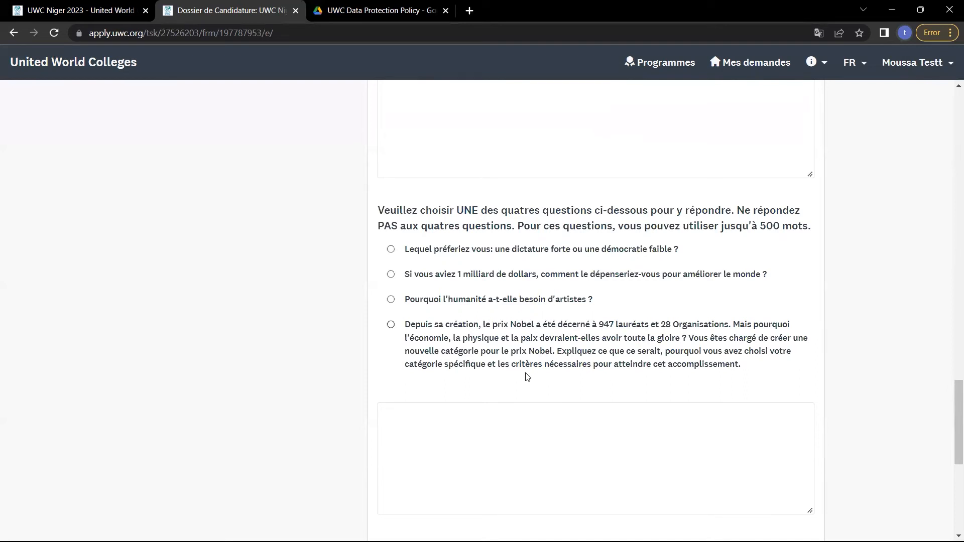
scroll(526, 376, down, 2)
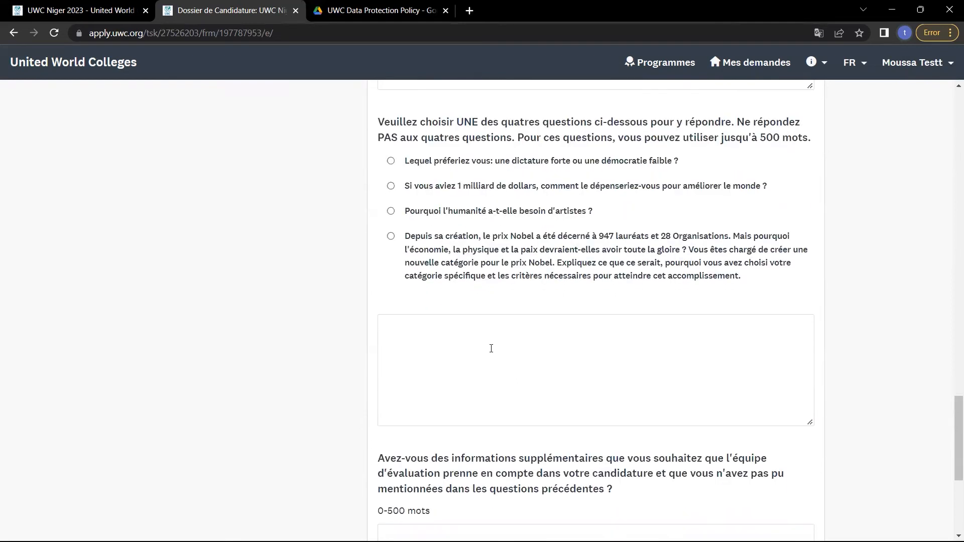
Choose the dictatorship or democracy essay question and type a trial answer, erasing its end.
click(488, 347)
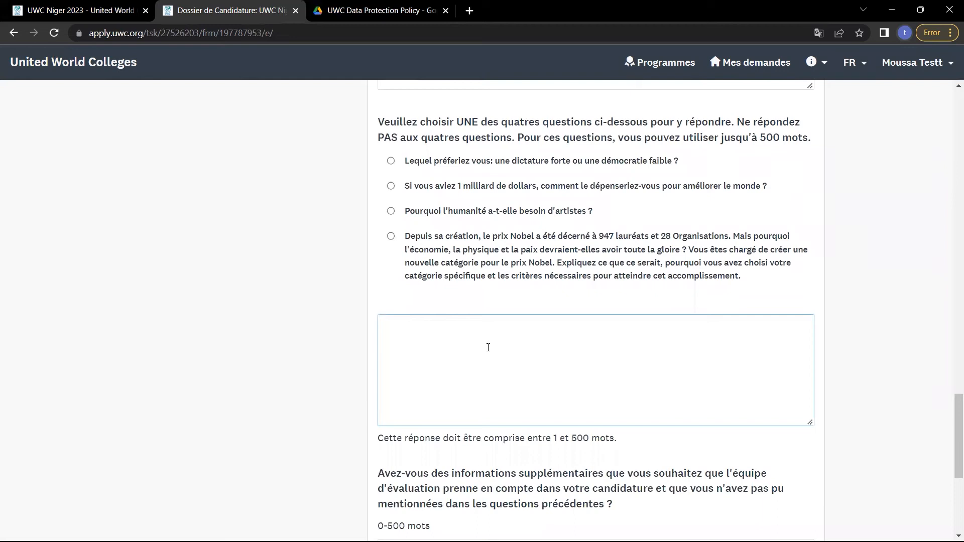
click(390, 161)
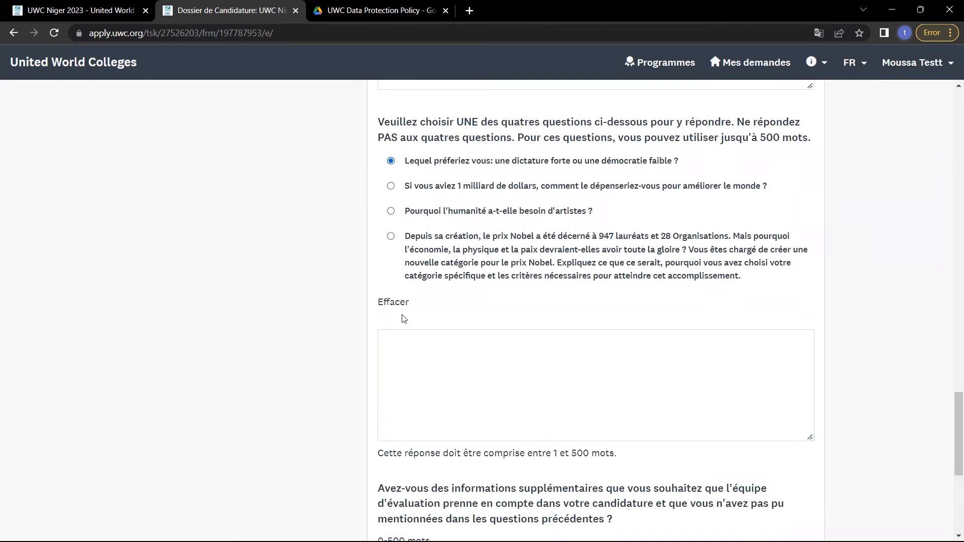
click(406, 338)
text(k)
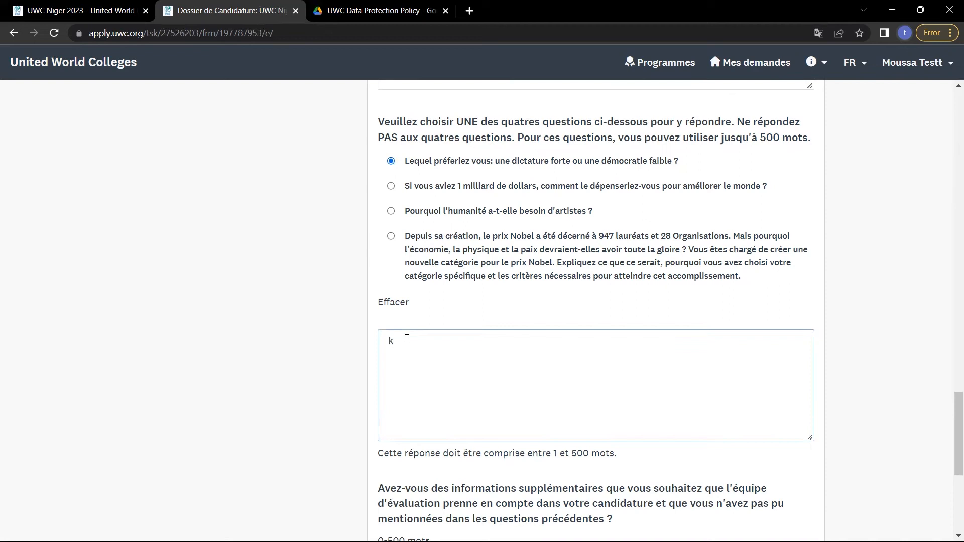
text(n[fosd jgve[ ovws v  nfpviiseng [qoie grq;jevn spejn)
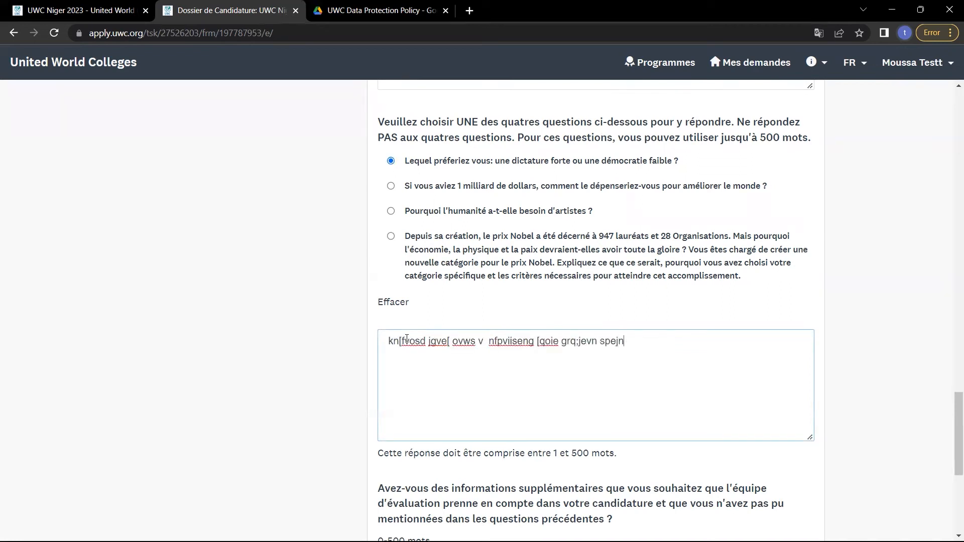
text( e rfaerjg n[gio o)
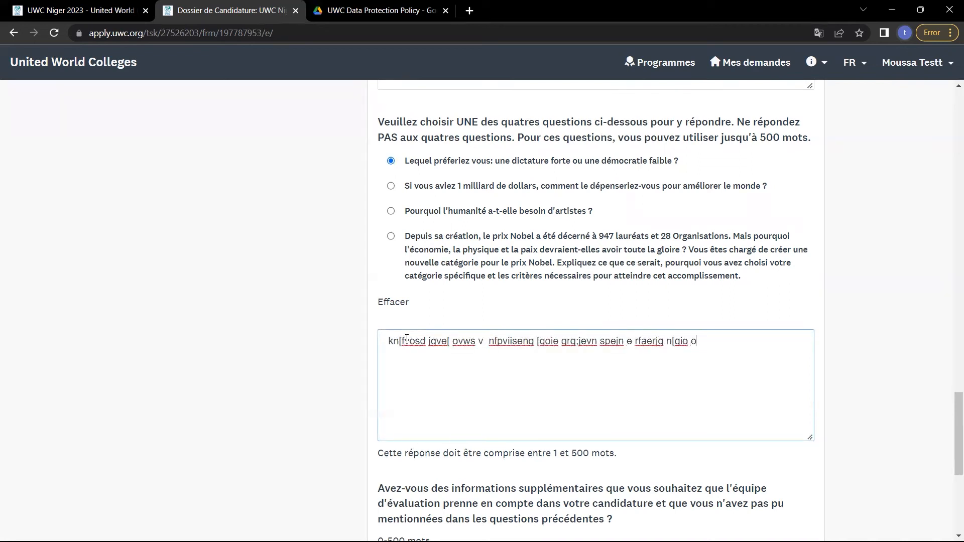
text(;oergjonwes  sperijgnspe grin)
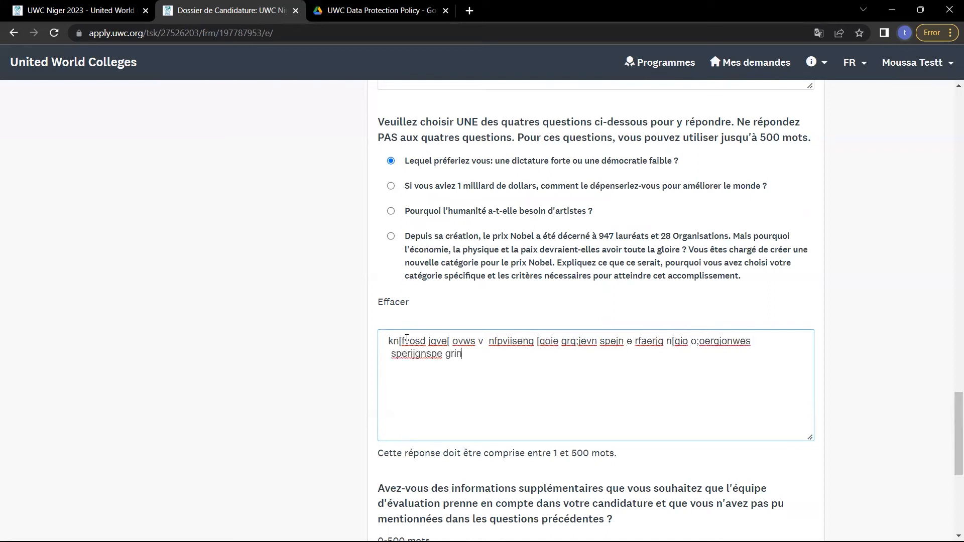
text(fge  qaoroegnsergo a[oangr a)
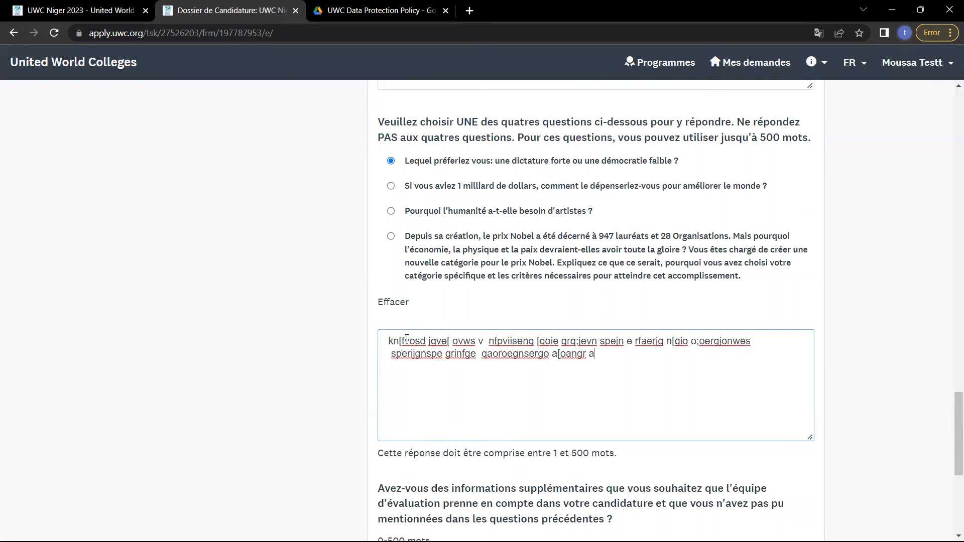
text(eojrgn a sofg aejgn [o)
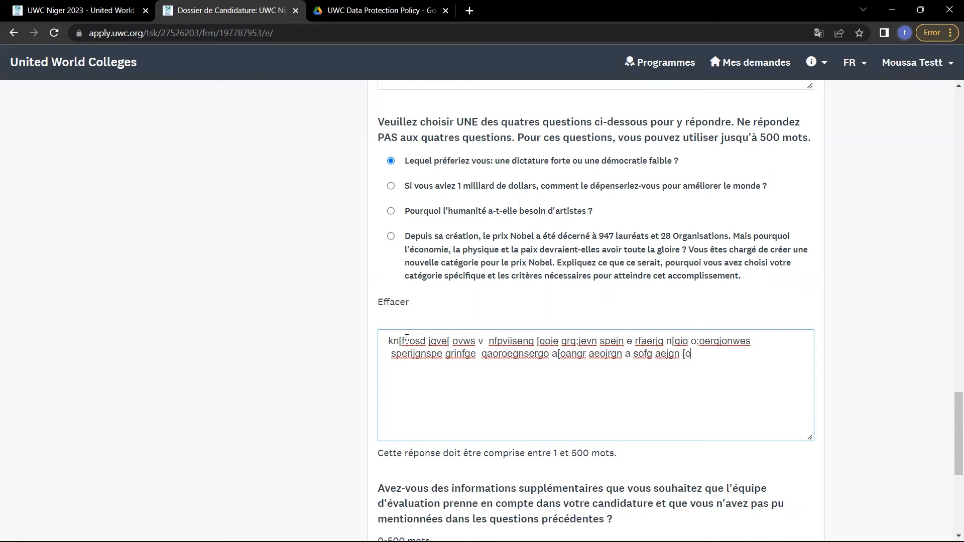
text( e;rfnfaelknwegsosgrk s)
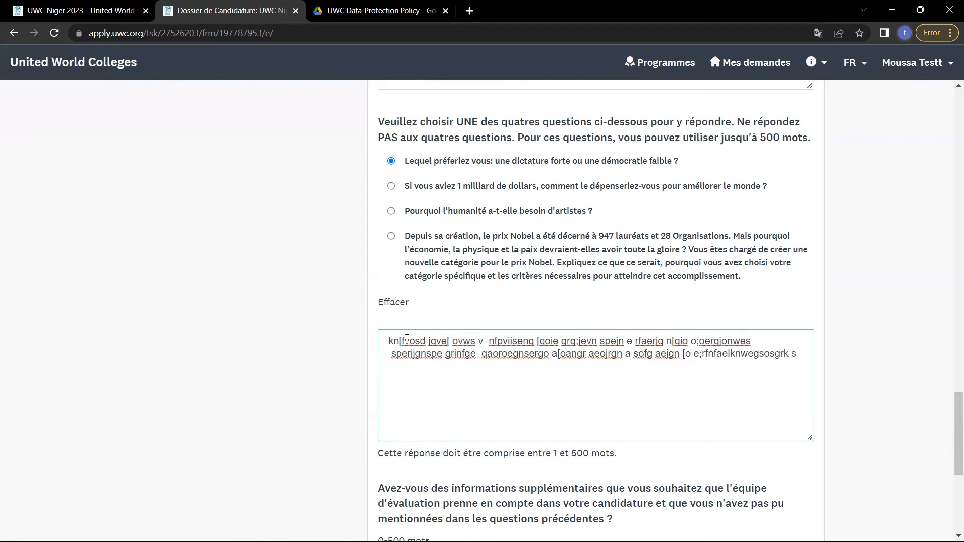
text(jnsfo se[oi fa ms]pgjs ogon bs)
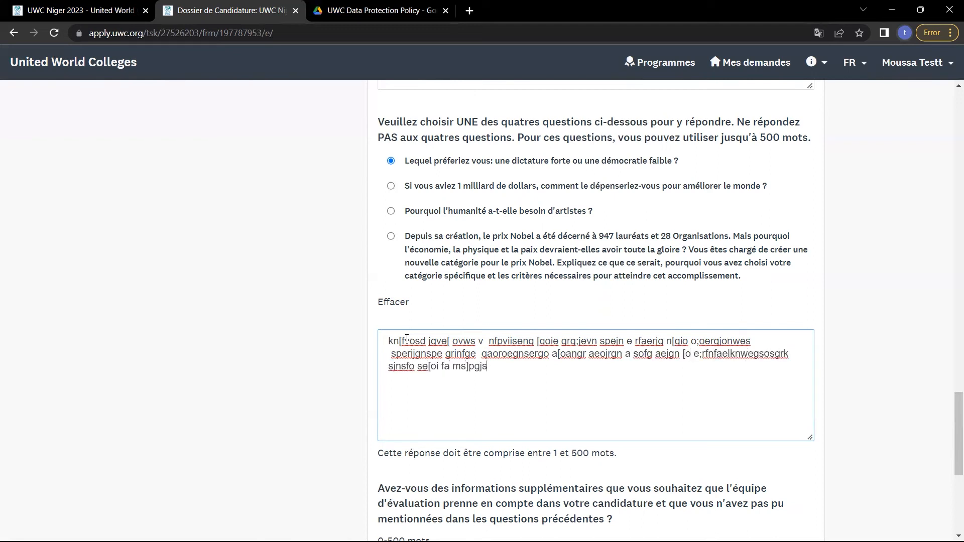
key(ctrl+BackSpace)
key(ctrl+BackSpace)
key(ctrl+BackSpace)
key(ctrl+BackSpace)
key(ctrl+BackSpace)
key(ctrl+BackSpace)
key(ctrl+BackSpace)
key(ctrl+BackSpace)
key(ctrl+BackSpace)
key(ctrl+BackSpace)
key(ctrl+BackSpace)
key(ctrl+BackSpace)
key(ctrl+BackSpace)
key(ctrl+BackSpace)
key(ctrl+BackSpace)
key(ctrl+BackSpace)
key(ctrl+BackSpace)
key(ctrl+BackSpace)
key(ctrl+BackSpace)
key(ctrl+BackSpace)
key(ctrl+BackSpace)
key(ctrl+BackSpace)
key(ctrl+BackSpace)
key(ctrl+BackSpace)
key(ctrl+BackSpace)
key(ctrl+BackSpace)
key(ctrl+BackSpace)
key(ctrl+BackSpace)
key(ctrl+BackSpace)
key(ctrl+BackSpace)
key(ctrl+BackSpace)
key(ctrl+BackSpace)
key(ctrl+BackSpace)
key(ctrl+BackSpace)
key(ctrl+BackSpace)
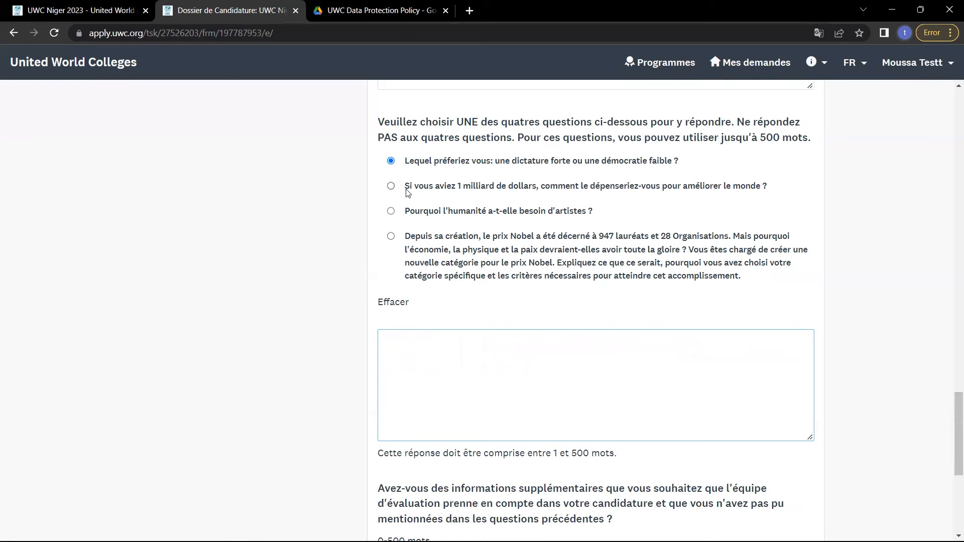
Switch to the 1 billion dollar question and clear the placeholder text from its answer.
click(389, 186)
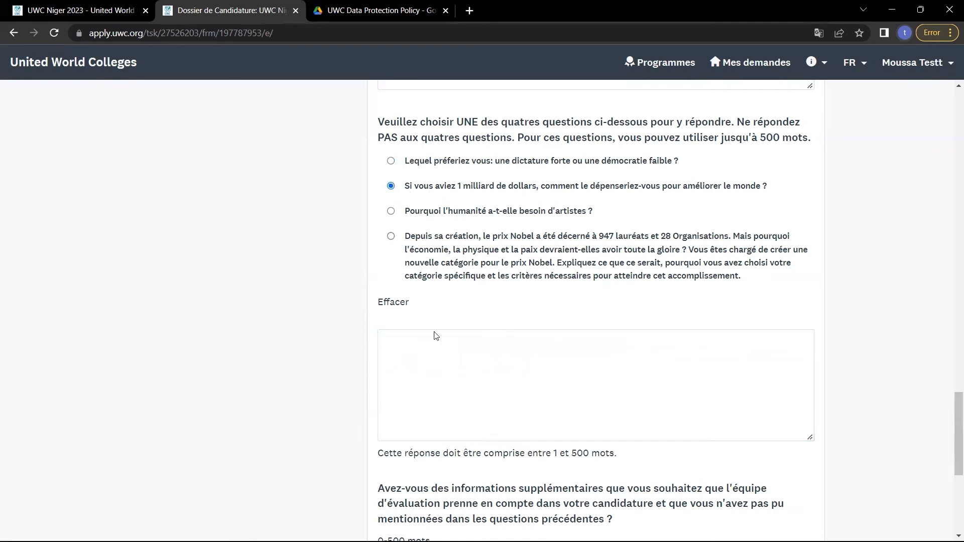
click(463, 391)
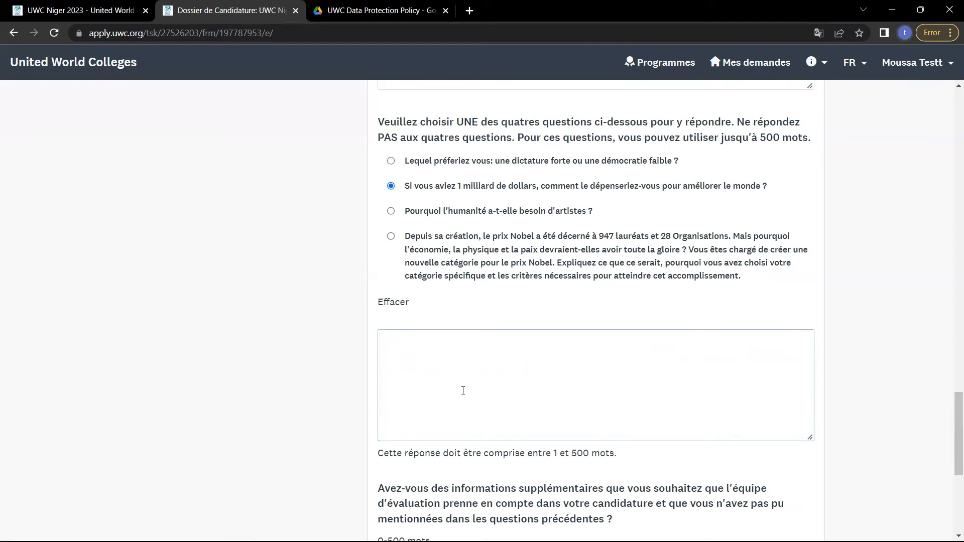
text(n;jkl ;oij [oij [pj]poj  oi j)
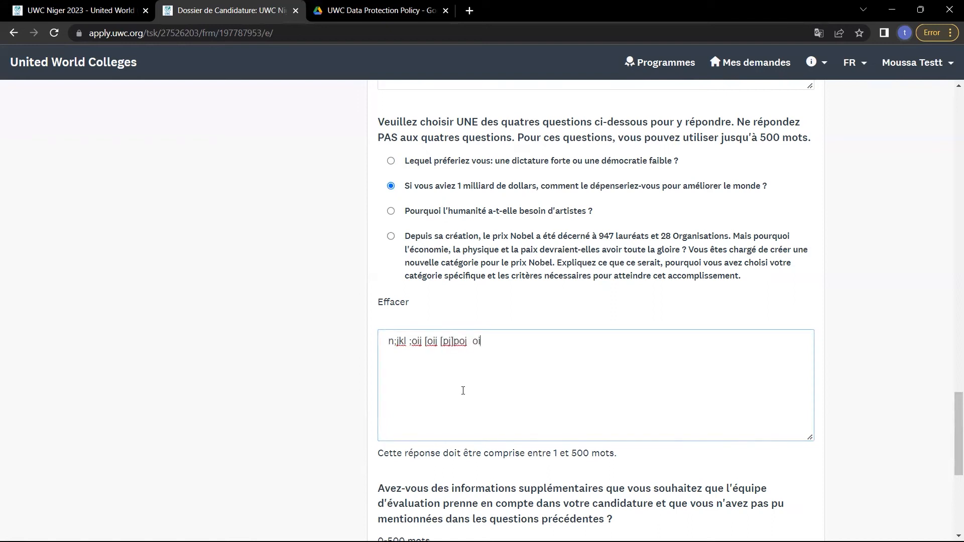
key(BackSpace)
key(BackSpace)
key(BackSpace)
key(BackSpace)
key(BackSpace)
key(BackSpace)
key(BackSpace)
key(BackSpace)
key(BackSpace)
key(BackSpace)
key(BackSpace)
key(BackSpace)
key(BackSpace)
key(BackSpace)
key(BackSpace)
key(BackSpace)
key(BackSpace)
key(BackSpace)
key(BackSpace)
key(BackSpace)
key(BackSpace)
key(BackSpace)
key(BackSpace)
key(BackSpace)
key(BackSpace)
key(BackSpace)
key(BackSpace)
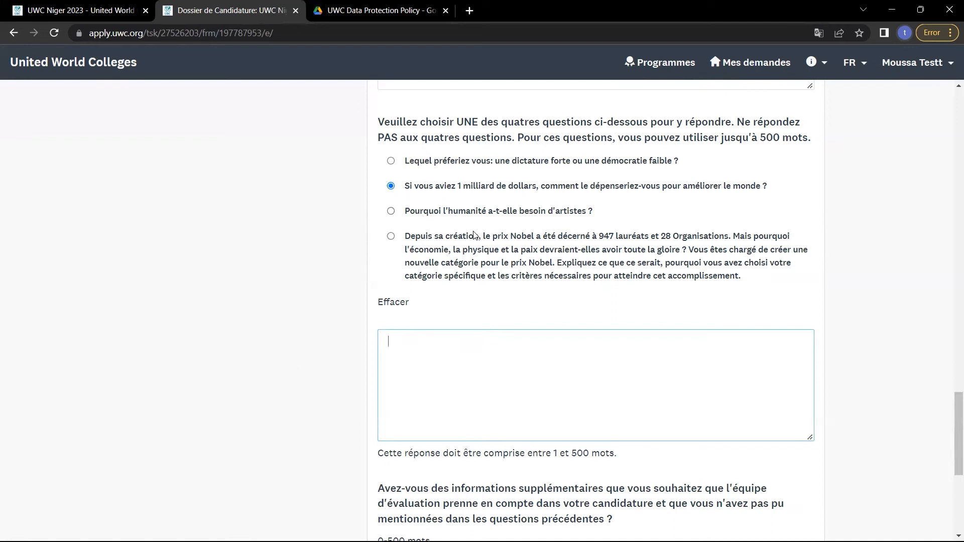
drag(484, 236, 720, 237)
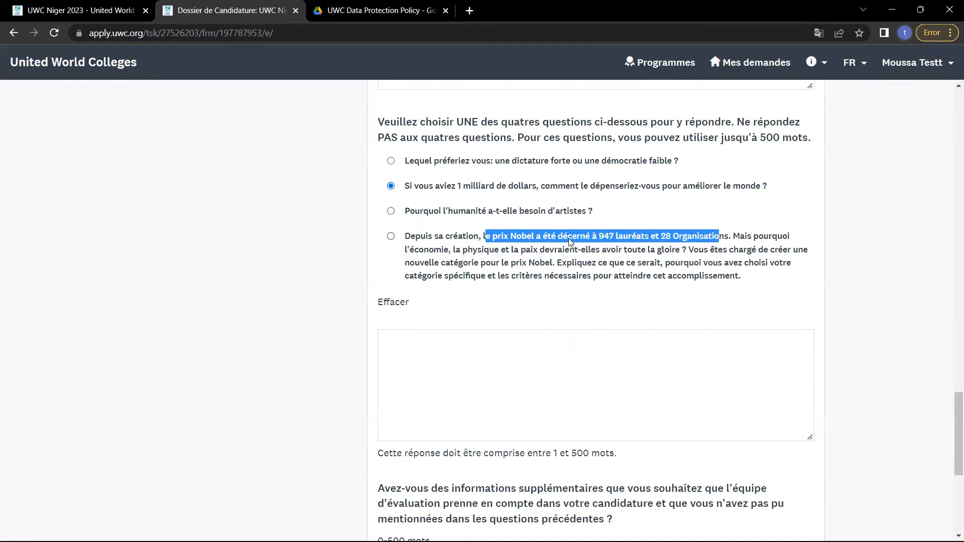
click(576, 237)
drag(576, 237, 664, 250)
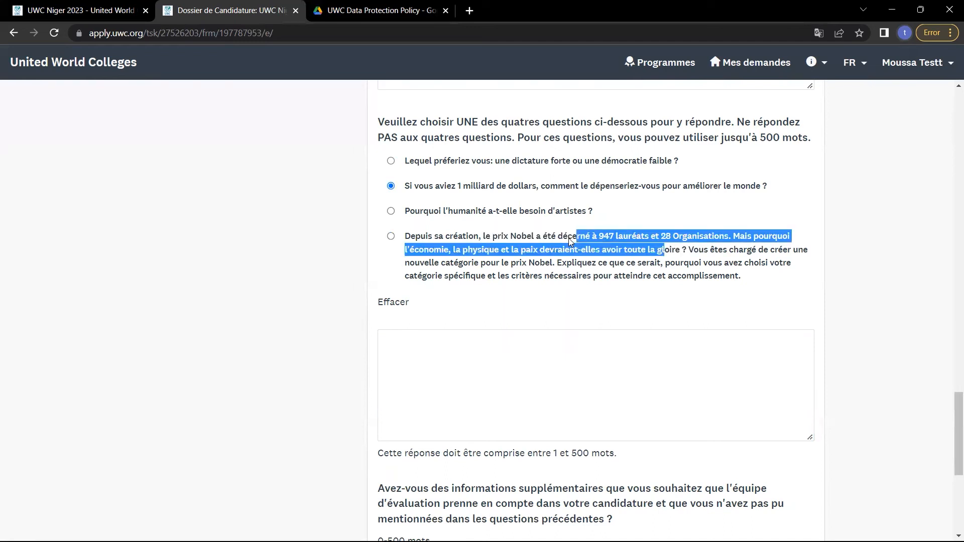
drag(566, 241, 567, 243)
click(566, 271)
drag(626, 263, 741, 276)
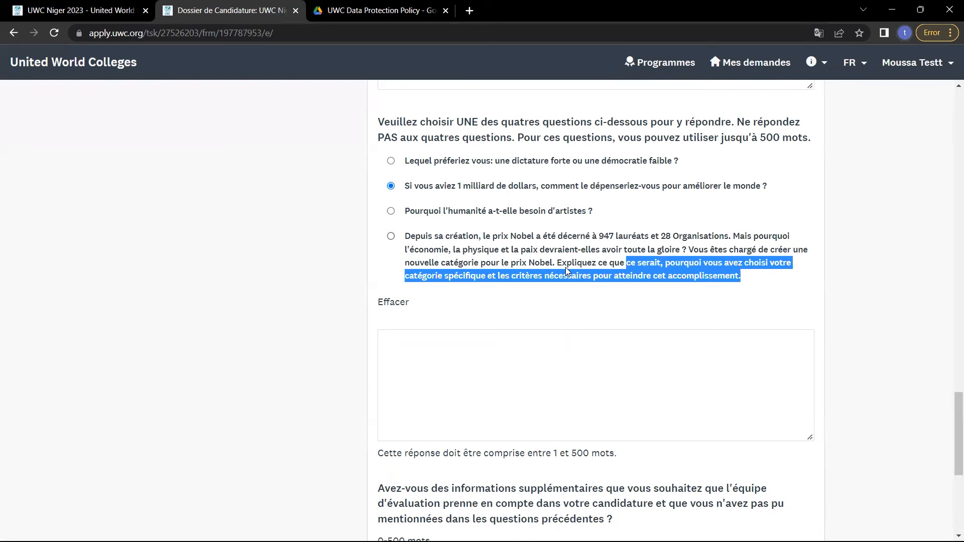
scroll(565, 267, down, 2)
click(565, 267)
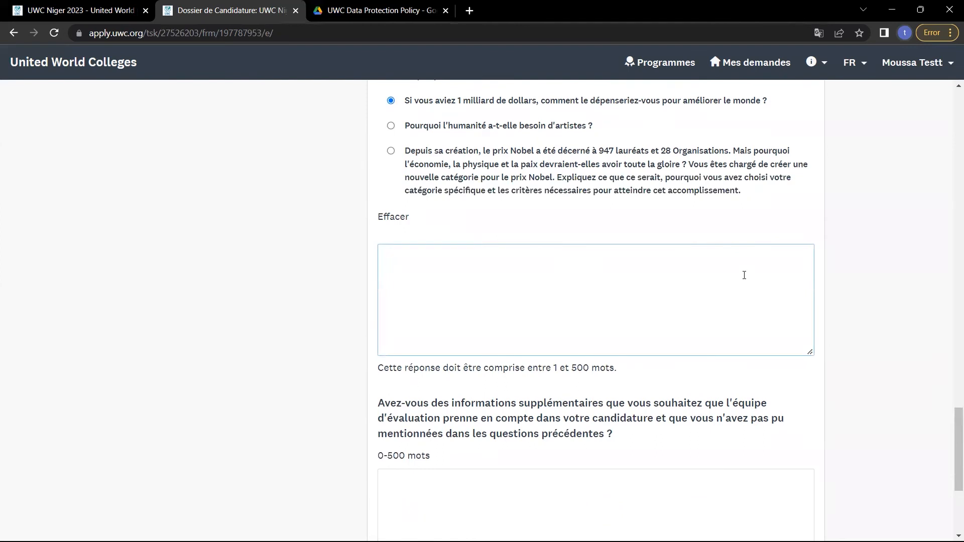
scroll(743, 275, down, 4)
drag(617, 246, 412, 217)
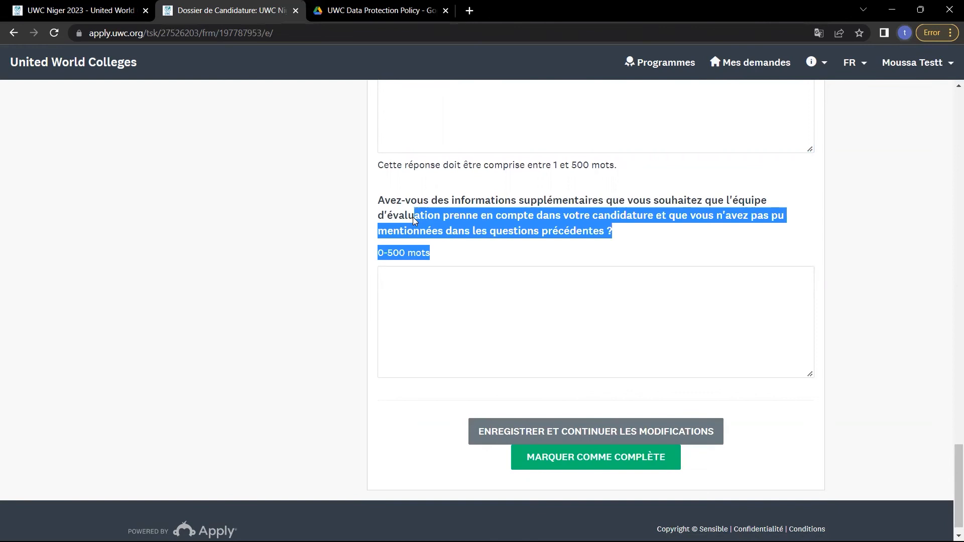
click(409, 267)
click(411, 289)
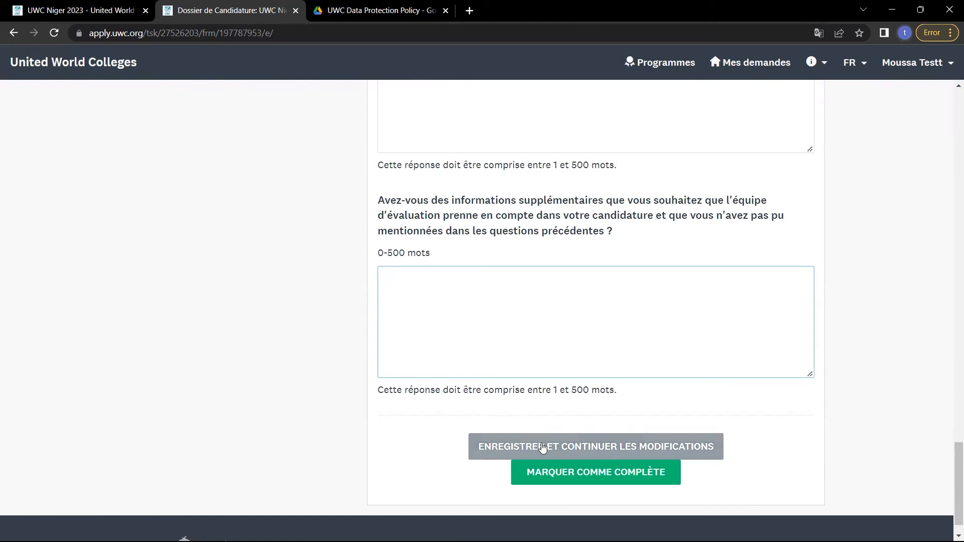
Save the Dossier de Candidature answers with 'Enregistrer et continuer les modifications'.
scroll(543, 447, up, 12)
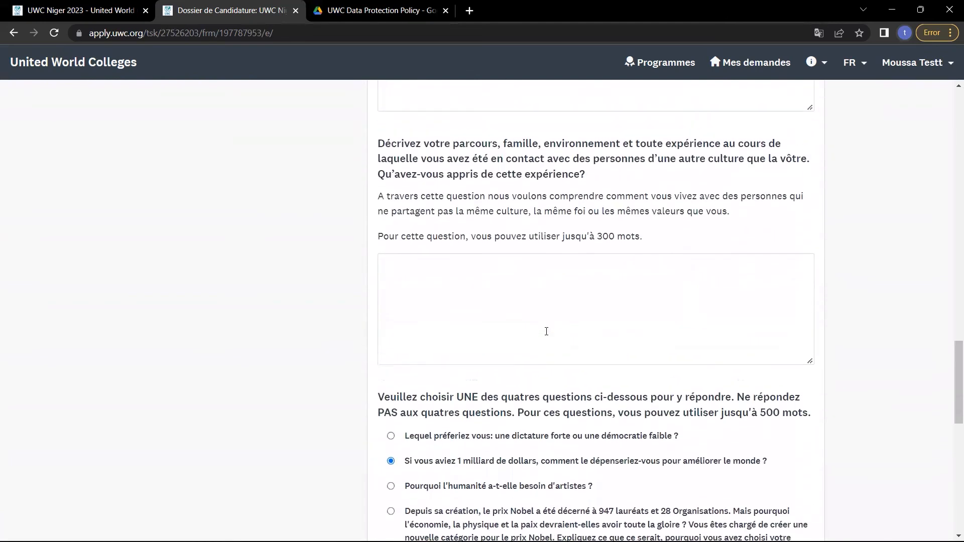
text(sawe dfawer  p kbjsof;bs ota)
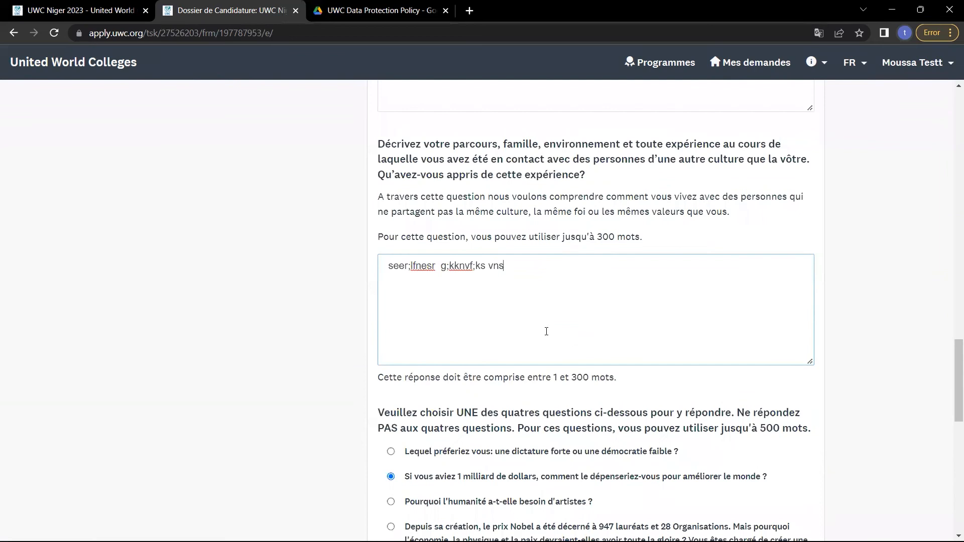
scroll(546, 332, down, 7)
scroll(546, 331, down, 5)
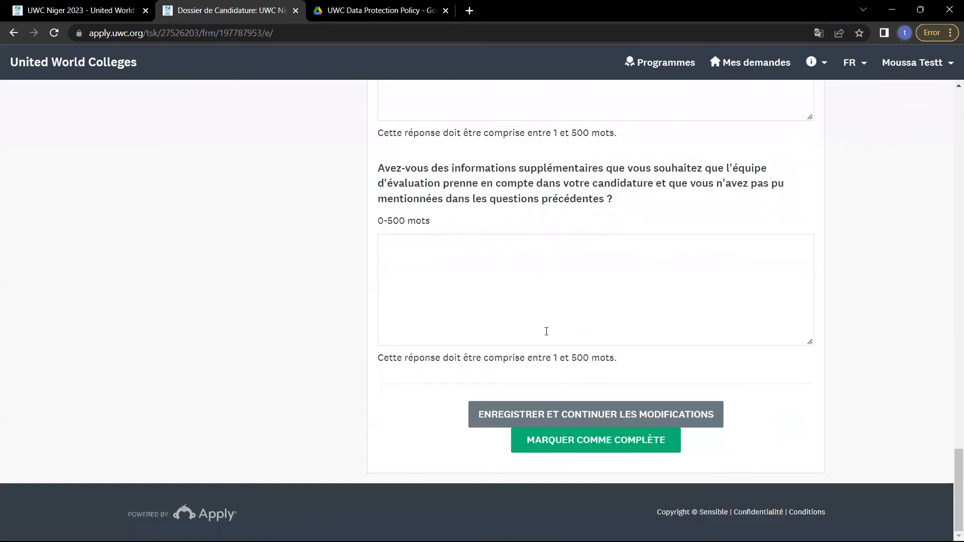
click(577, 409)
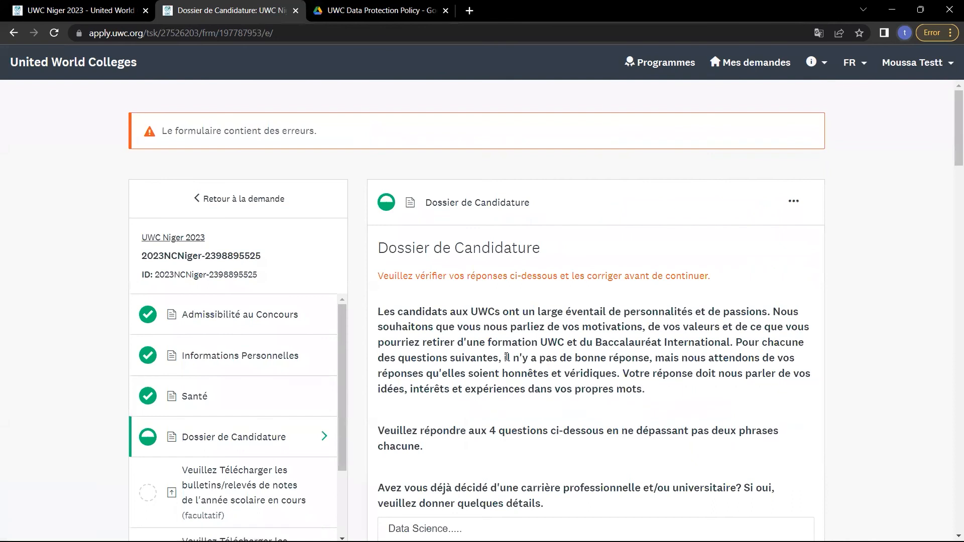
Go to the current-year report cards upload task in the sidebar.
scroll(502, 355, down, 1)
scroll(503, 354, down, 7)
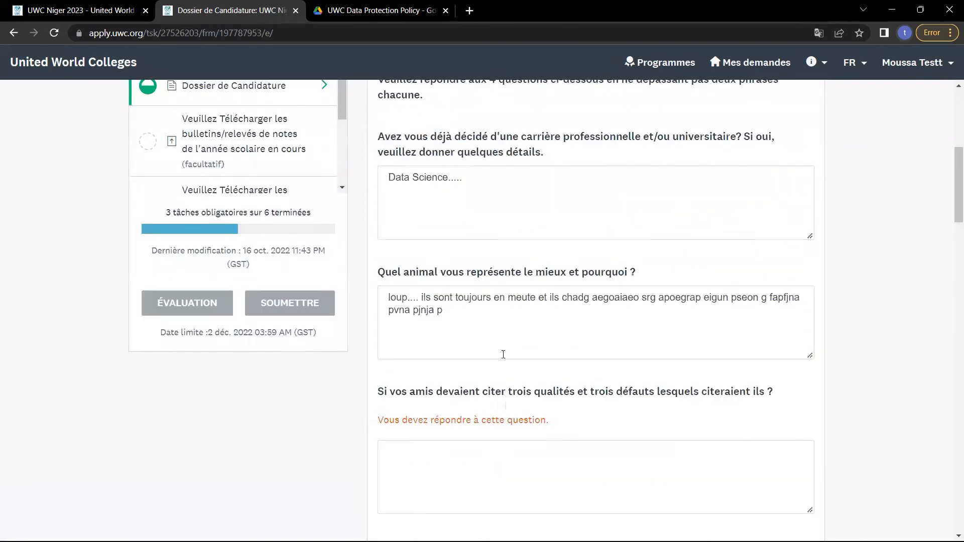
scroll(160, 246, up, 4)
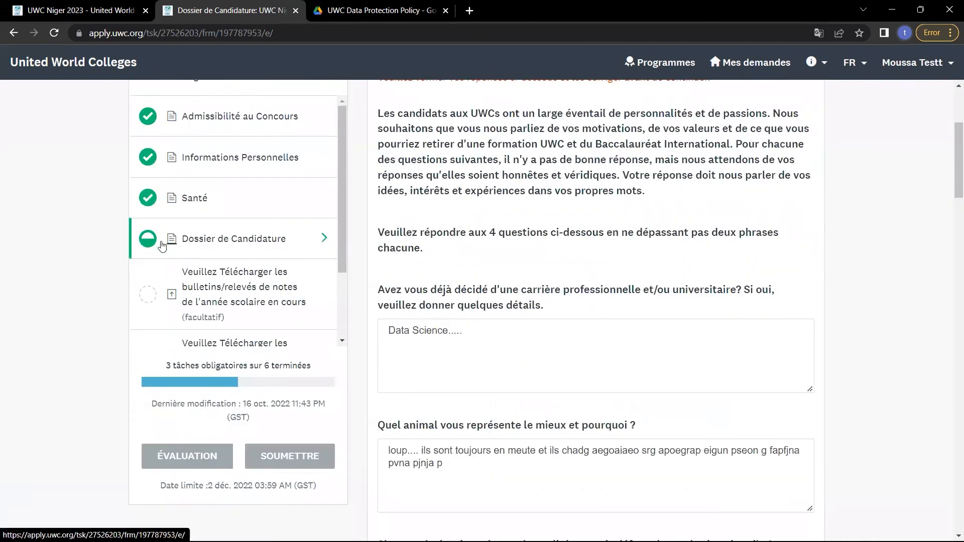
click(264, 289)
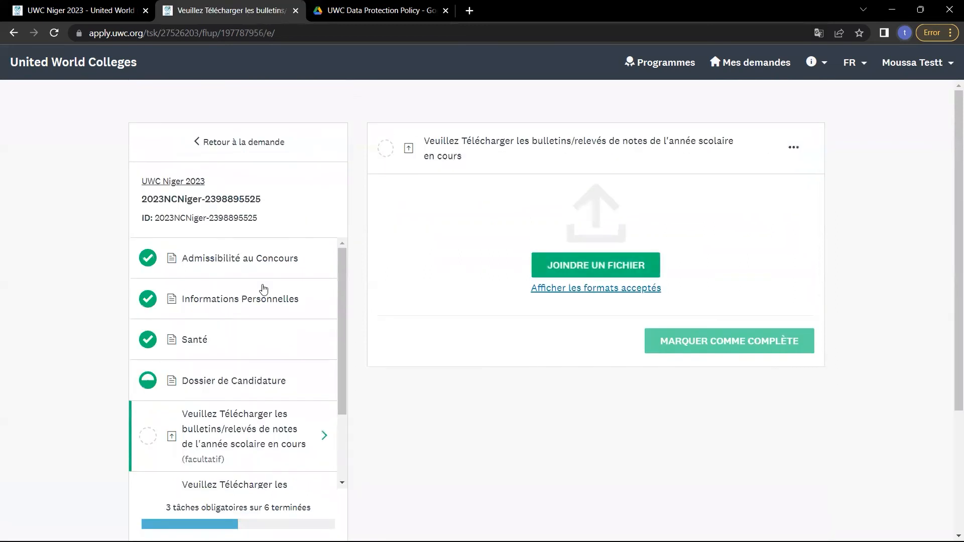
Attach the New Document(28) PDF to the current-year transcripts task and mark it complete.
click(558, 266)
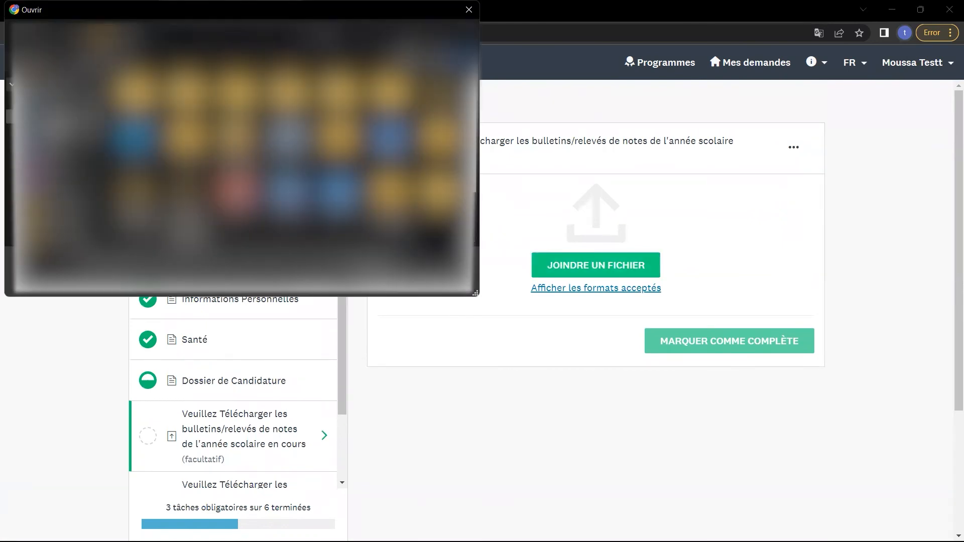
click(75, 119)
scroll(221, 171, down, 5)
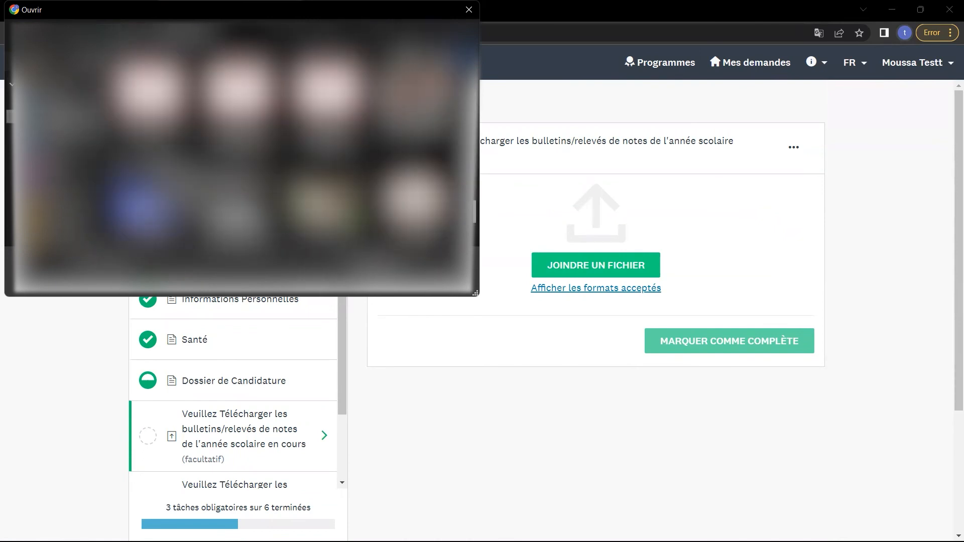
scroll(241, 150, up, 1)
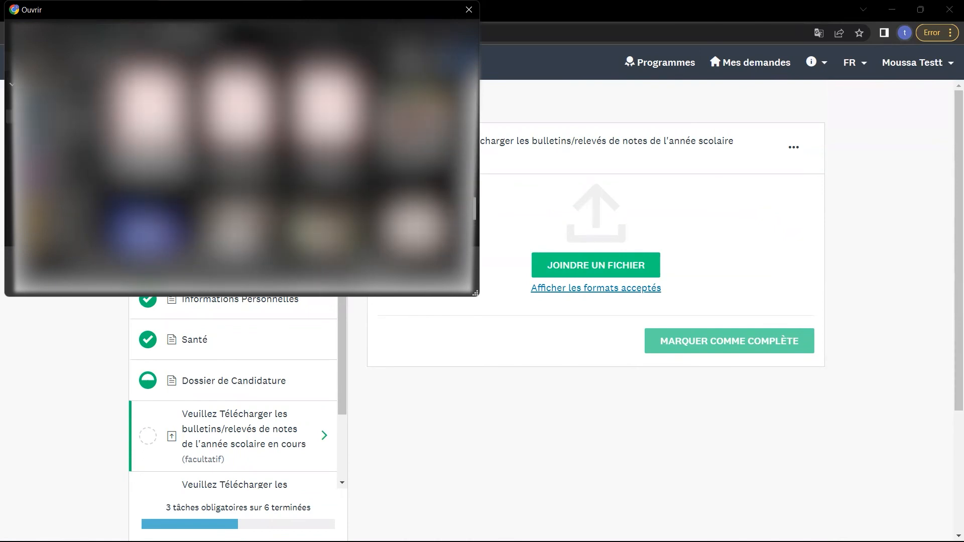
double_click(148, 121)
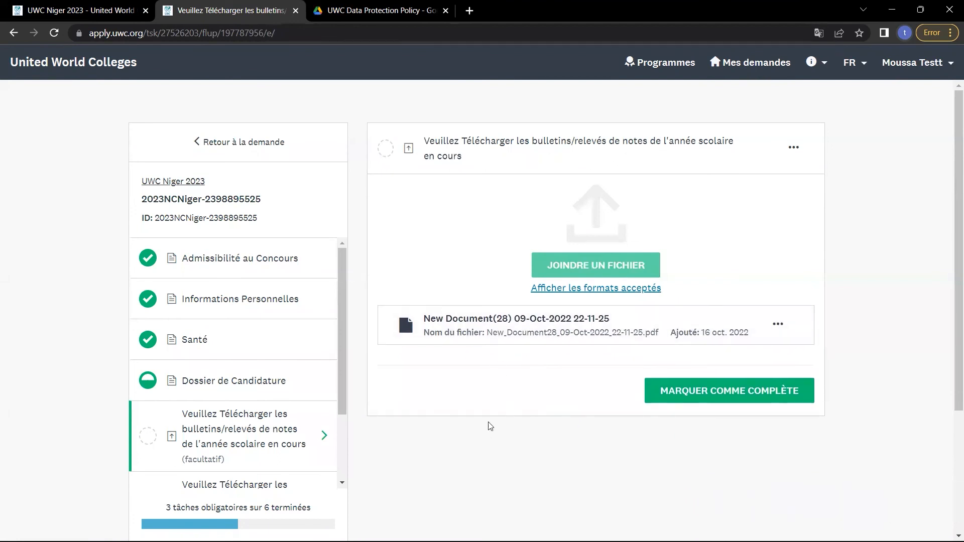
click(685, 394)
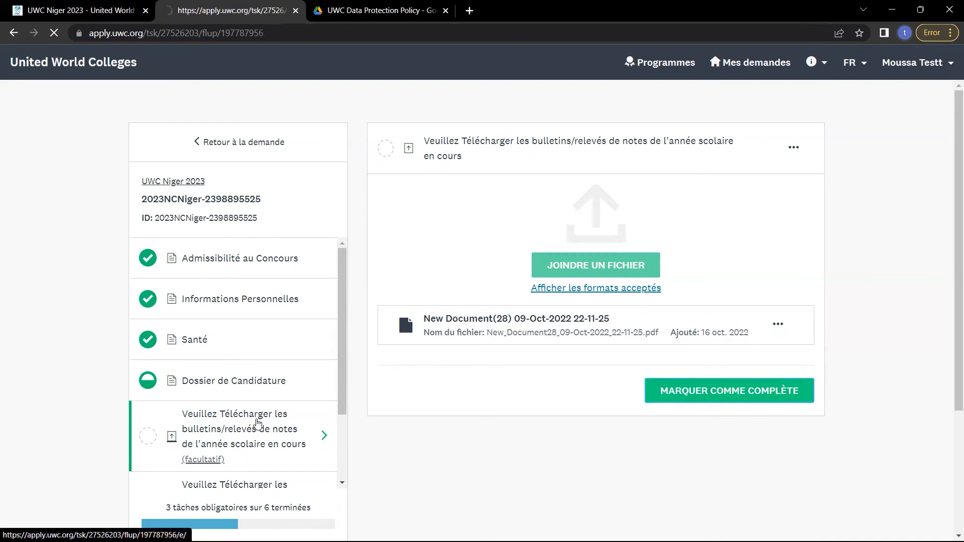
Scroll down and go to the previous-year transcripts task.
scroll(253, 452, down, 1)
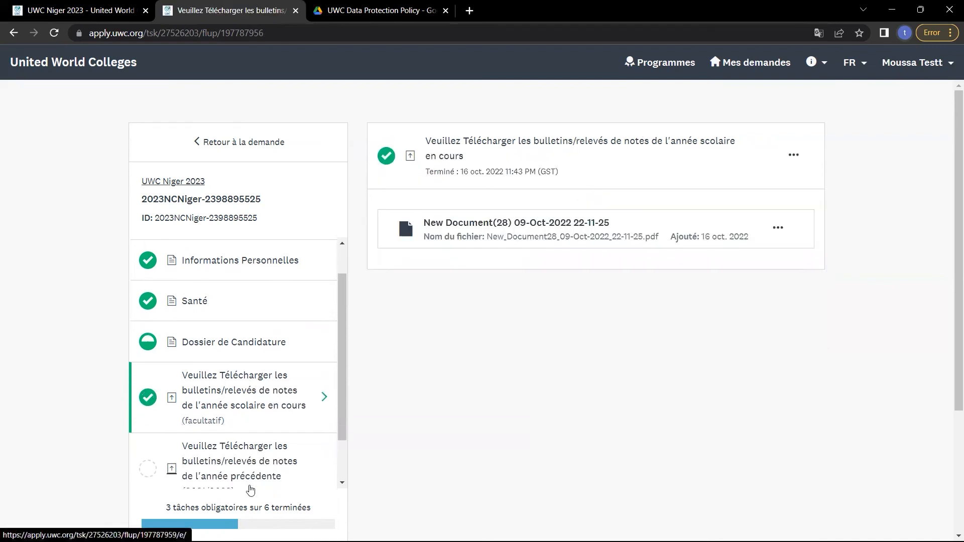
scroll(214, 446, down, 1)
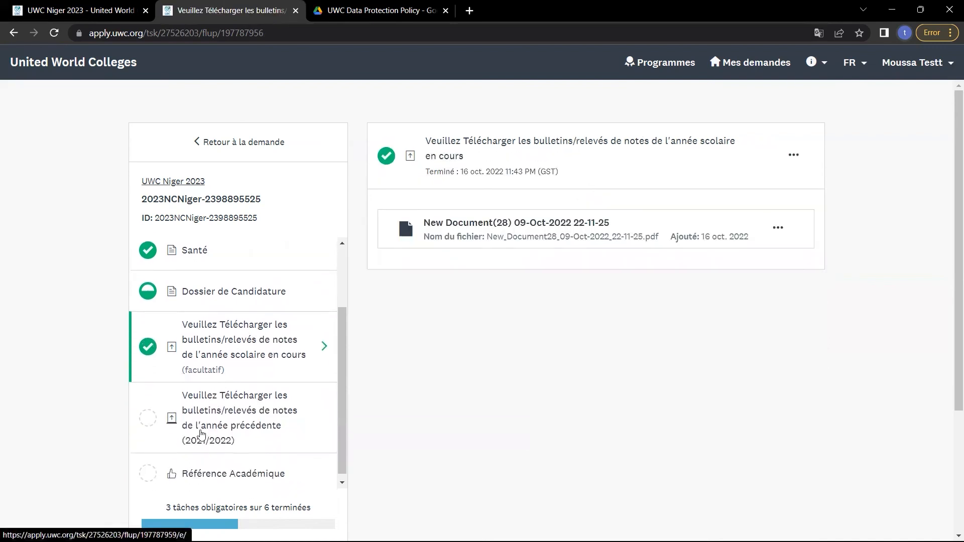
click(201, 434)
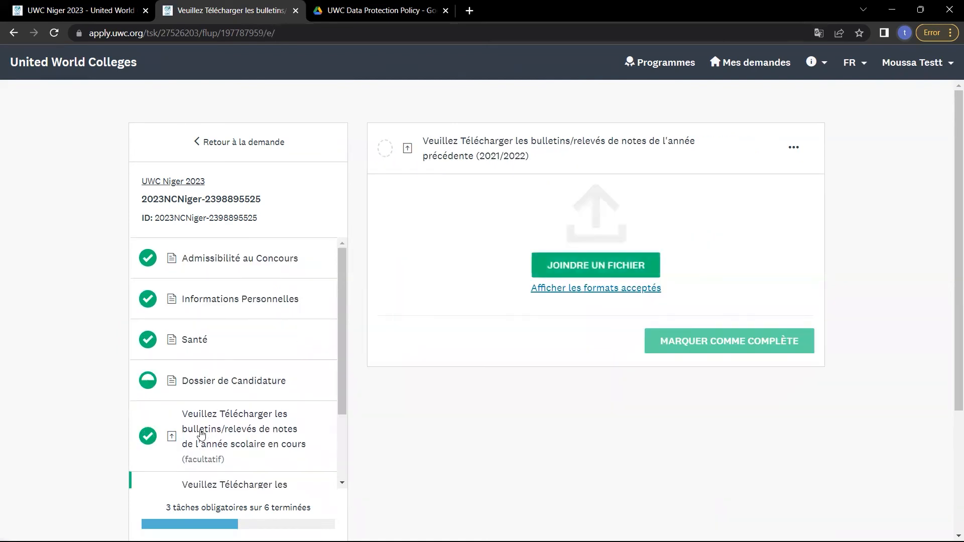
Upload Action_Plan_.pdf to the 2021/2022 transcripts task and mark it complete.
click(567, 269)
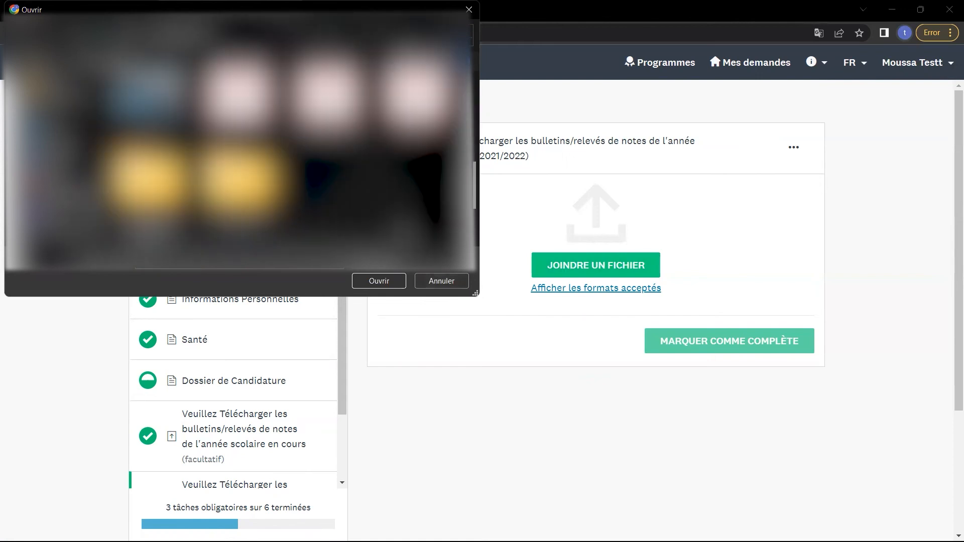
double_click(416, 118)
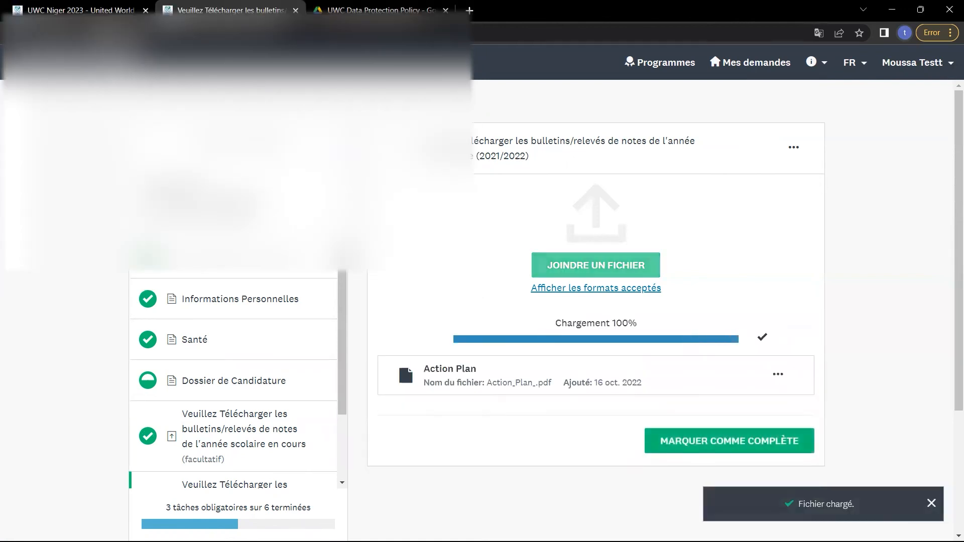
scroll(459, 461, down, 1)
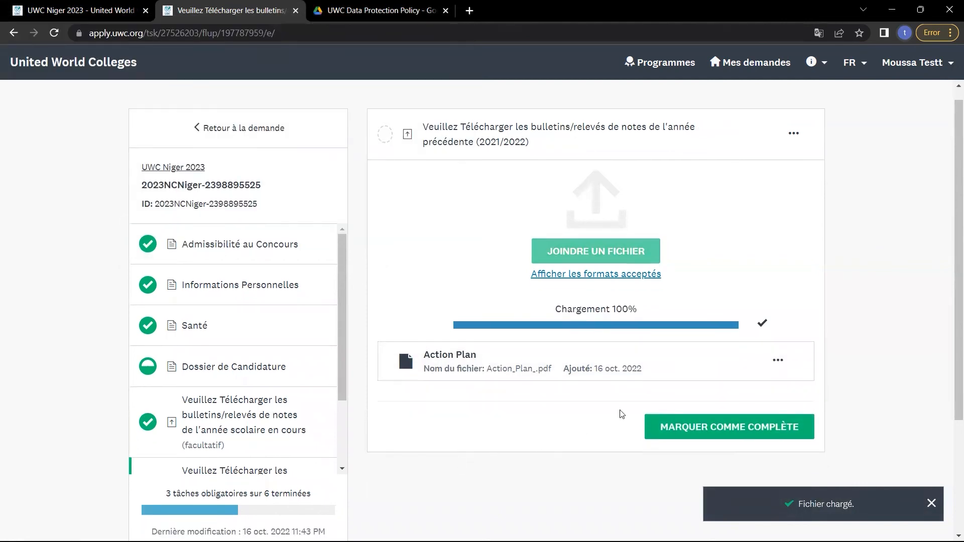
click(696, 382)
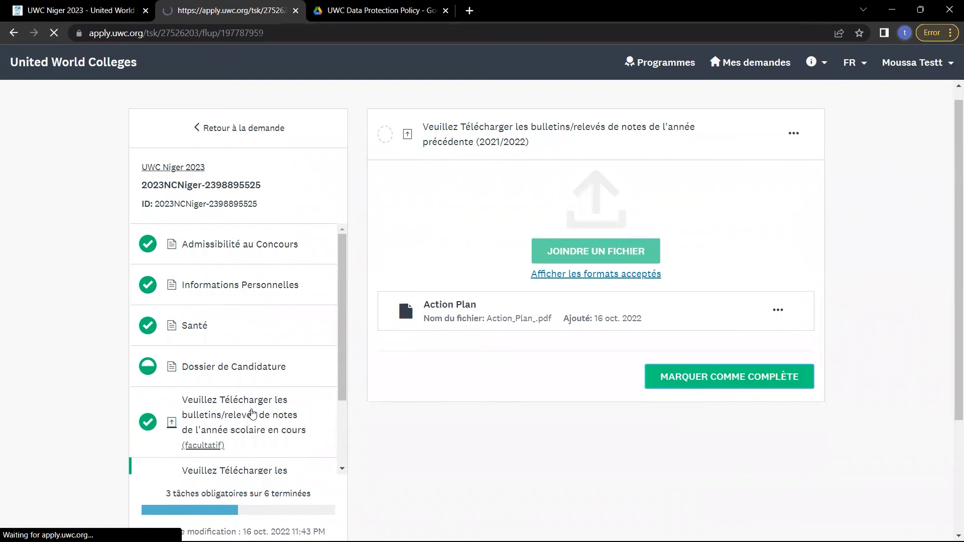
scroll(252, 414, down, 3)
In Référence Académique, start a recommendation request and enter the referee's first name.
click(223, 413)
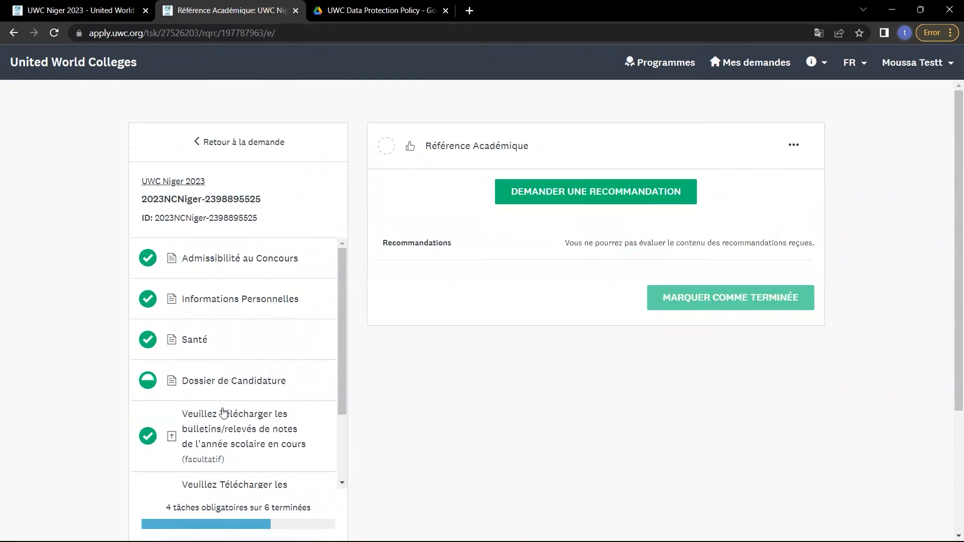
click(556, 198)
click(479, 177)
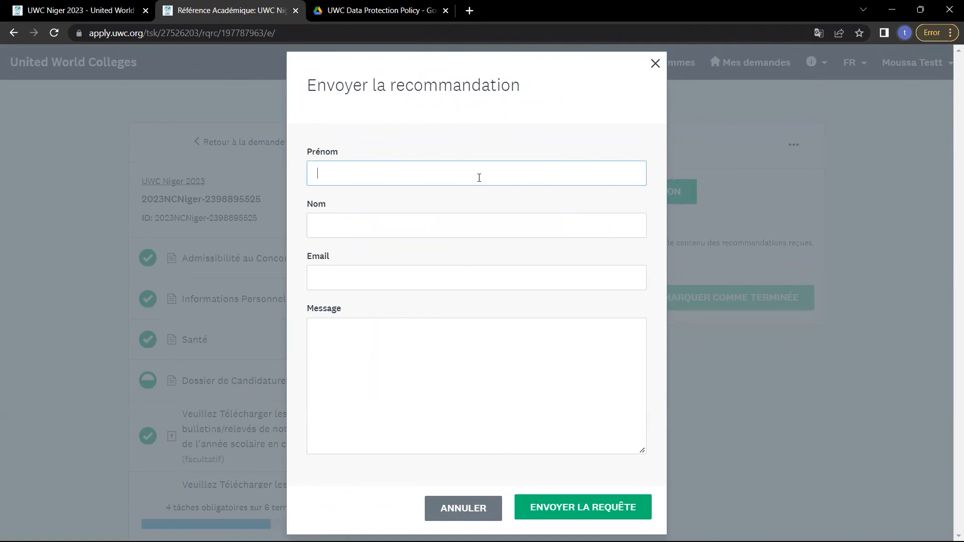
text(Nourodun)
key(BackSpace)
key(BackSpace)
key(BackSpace)
text(udni)
key(BackSpace)
key(BackSpace)
key(BackSpace)
text(dini)
Fill in the referee's last name and a placeholder e-mail entry.
click(485, 221)
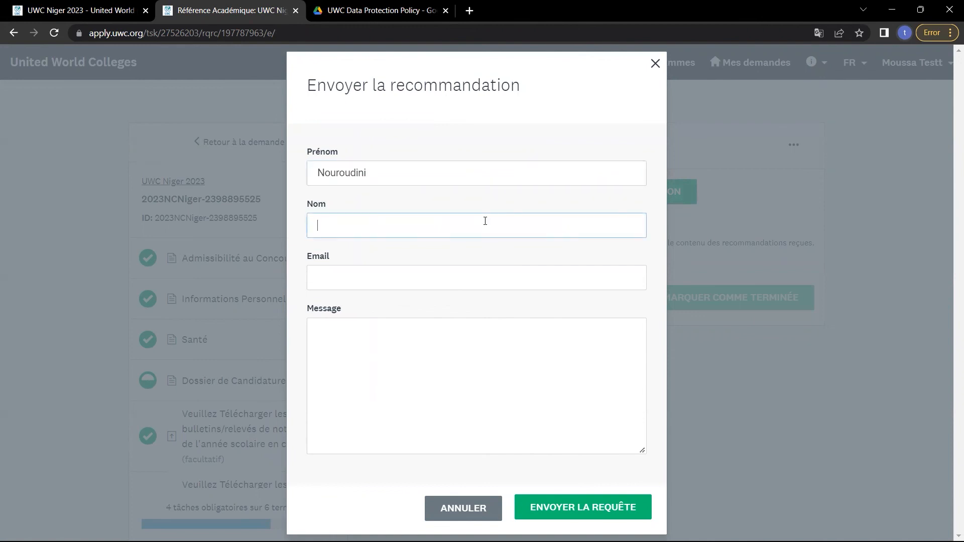
click(482, 268)
text(aekrkjginae jgn)
Clear the request message and type an admin e-mail address into it.
click(484, 370)
text(gseporguena [)
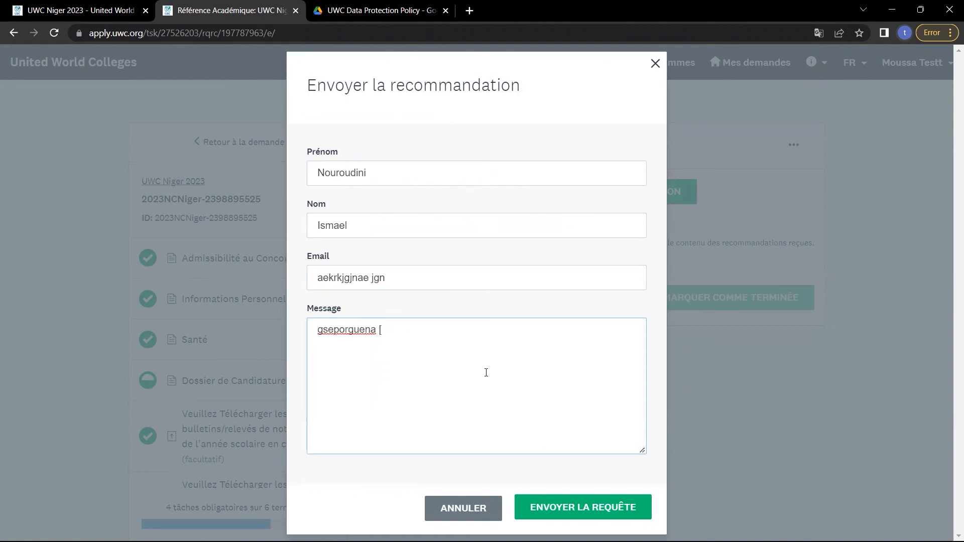
key(BackSpace)
key(ctrl+a)
key(BackSpace)
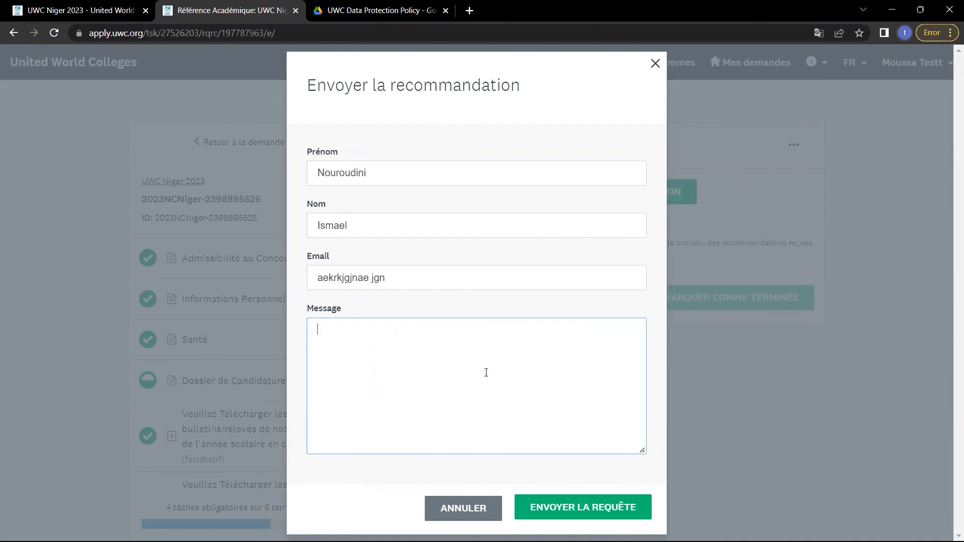
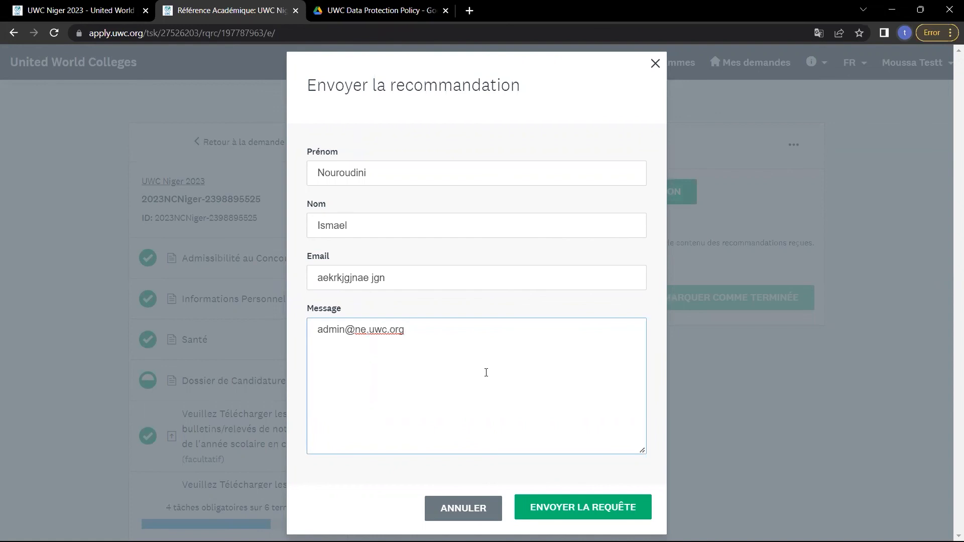
Review the message and first-name fields, then cancel the request without sending.
key(ctrl+a)
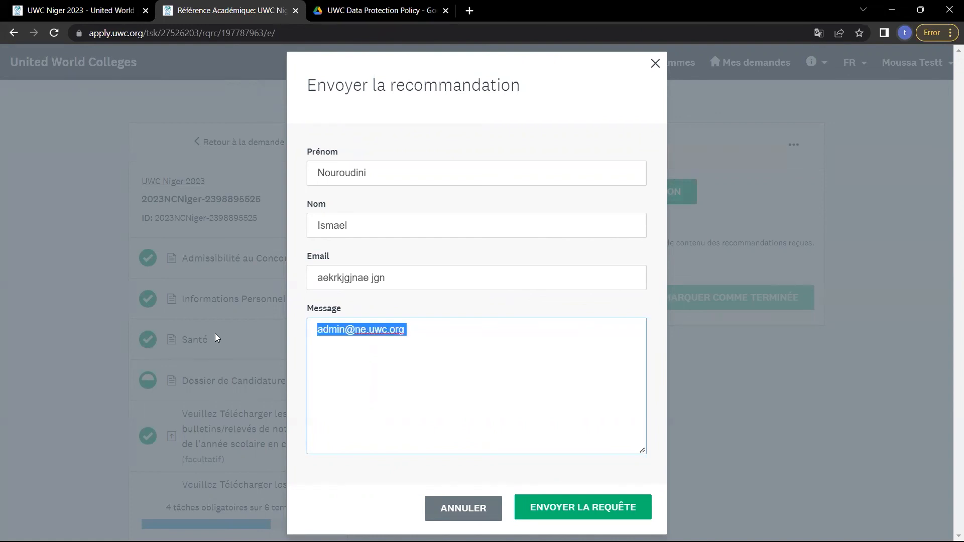
click(336, 331)
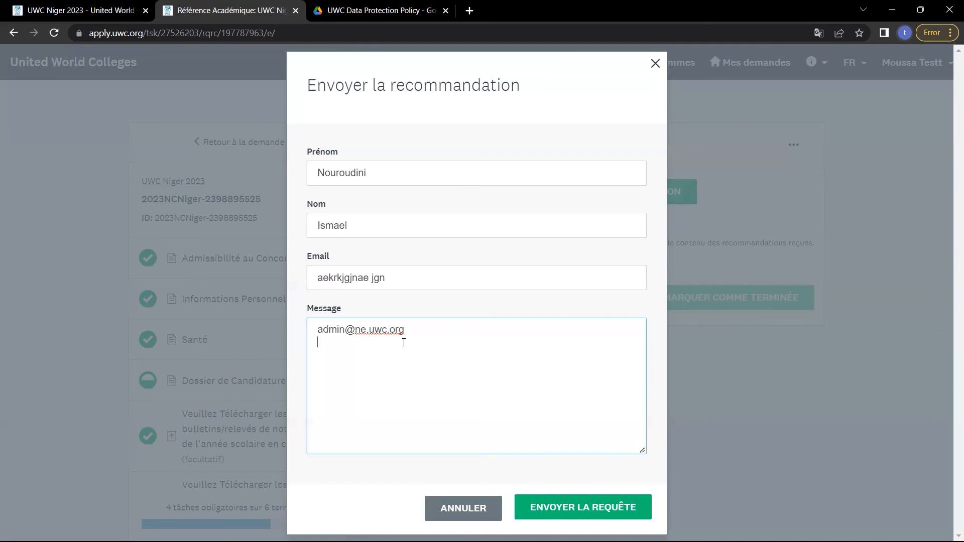
key(ctrl+a)
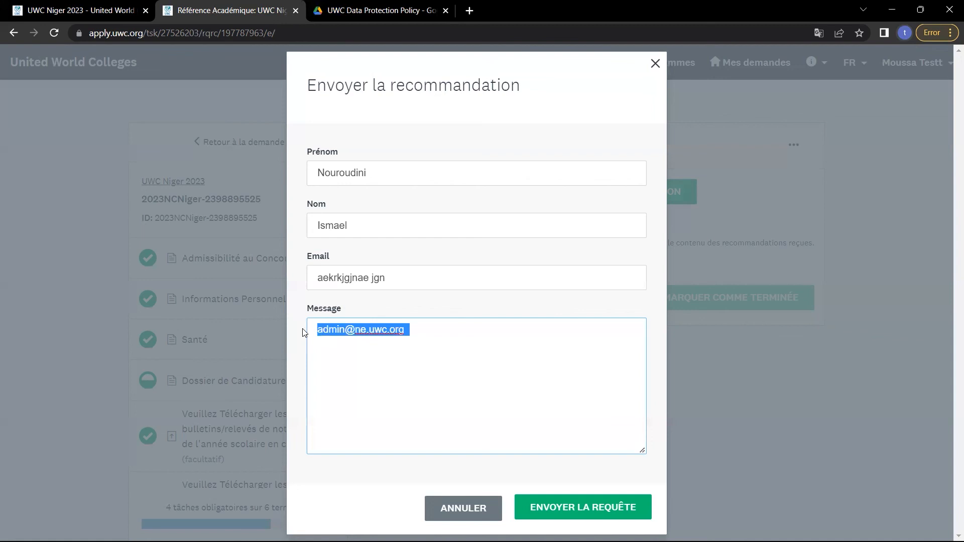
key(Down)
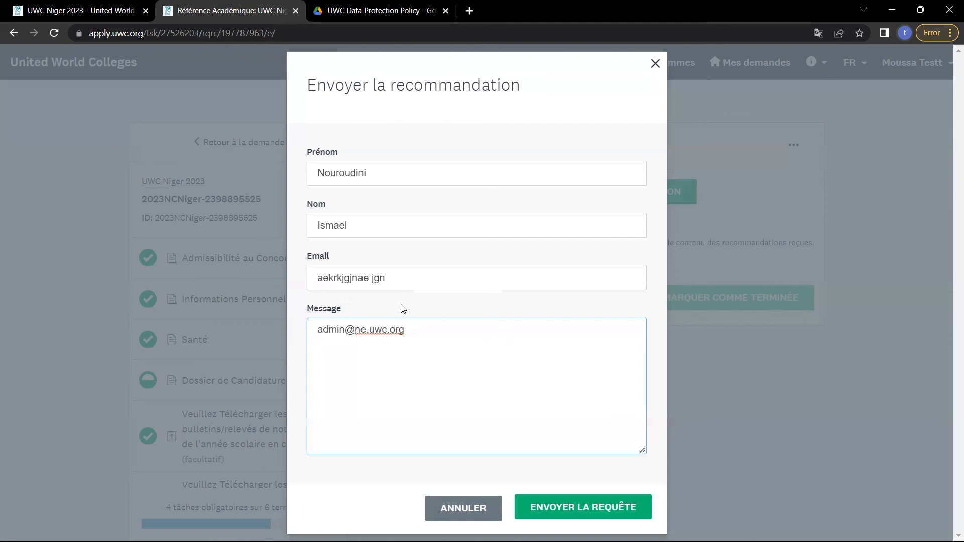
click(486, 163)
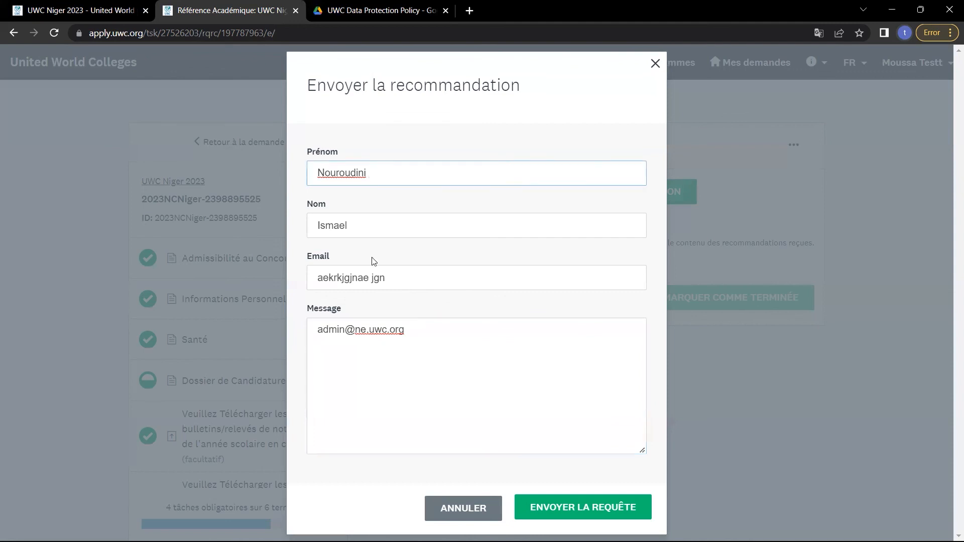
click(462, 396)
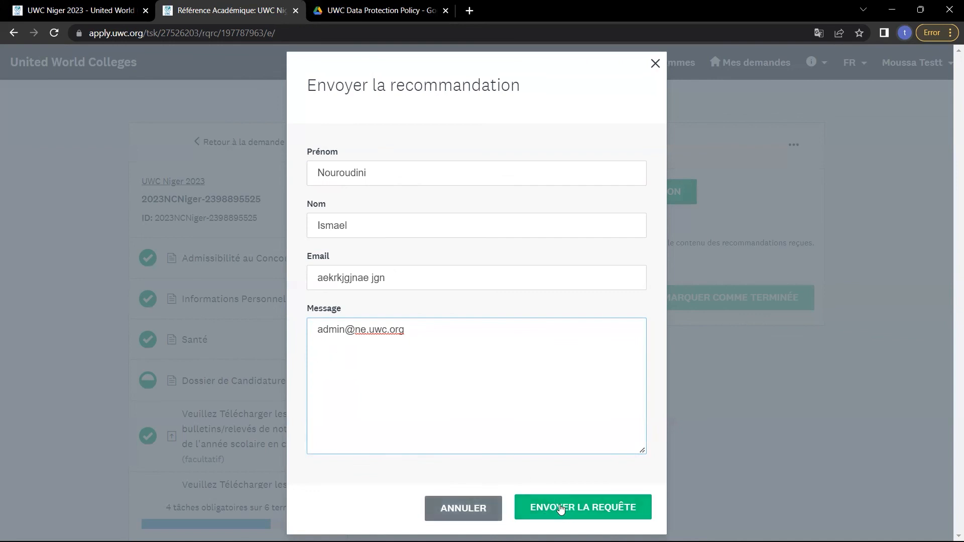
click(458, 510)
Scroll down and highlight the application deadline, 2 déc. 2022 03:59 AM (GST).
scroll(190, 403, down, 5)
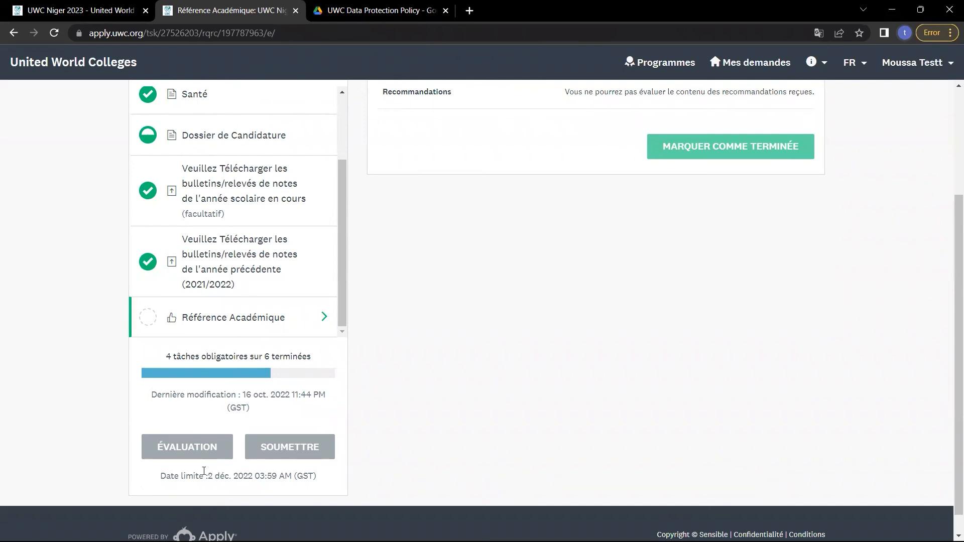
drag(212, 477, 292, 477)
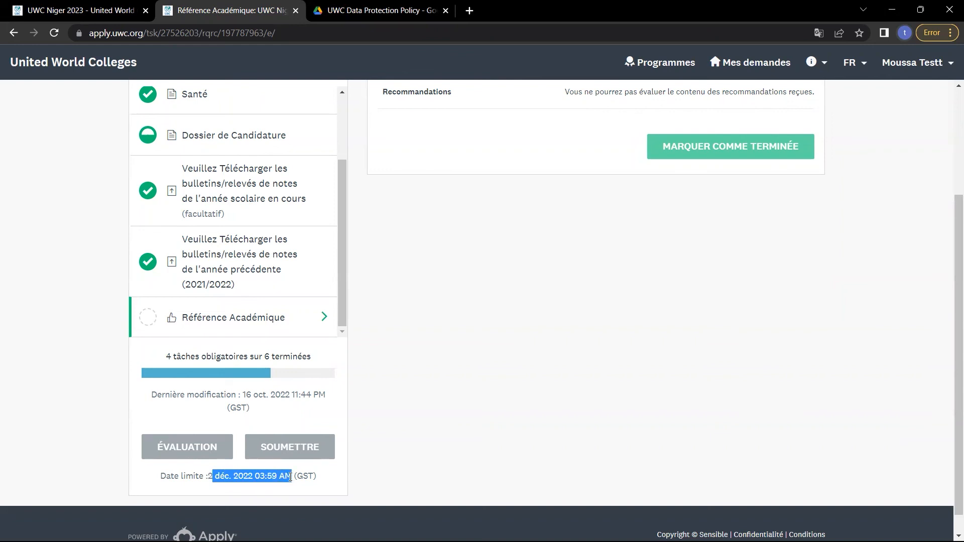
click(271, 477)
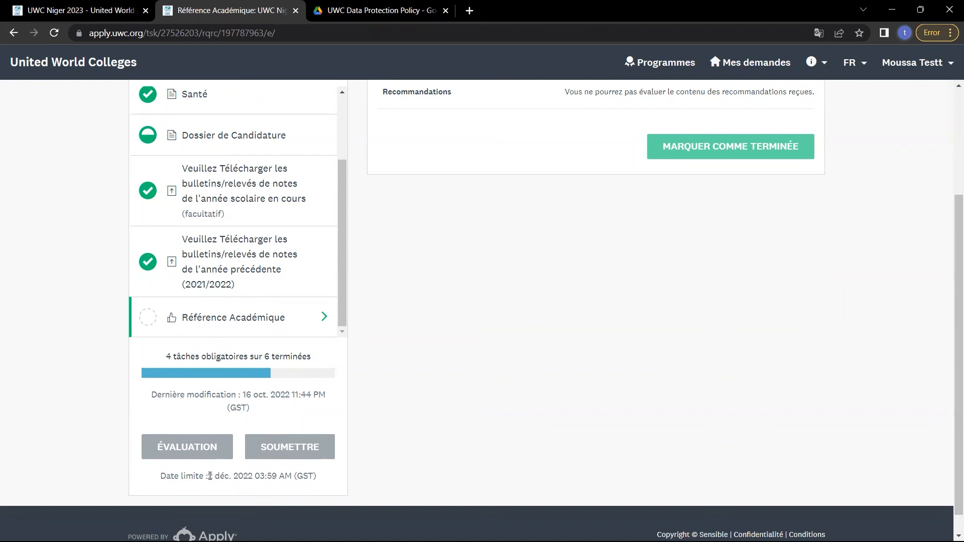
drag(209, 475, 326, 479)
click(269, 478)
drag(208, 475, 252, 481)
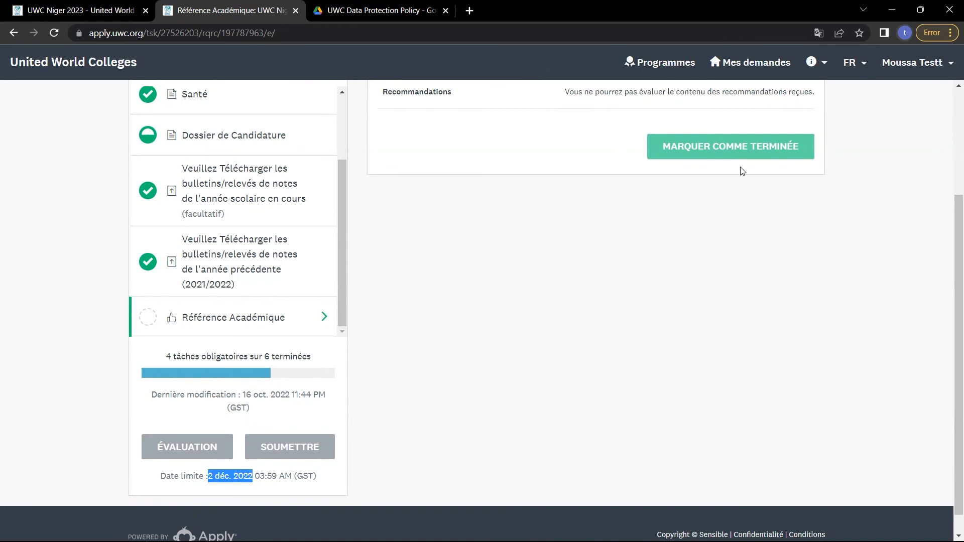
In a fourth Chrome tab, enter the school administrator's e-mail address and correct its domain ending.
click(468, 10)
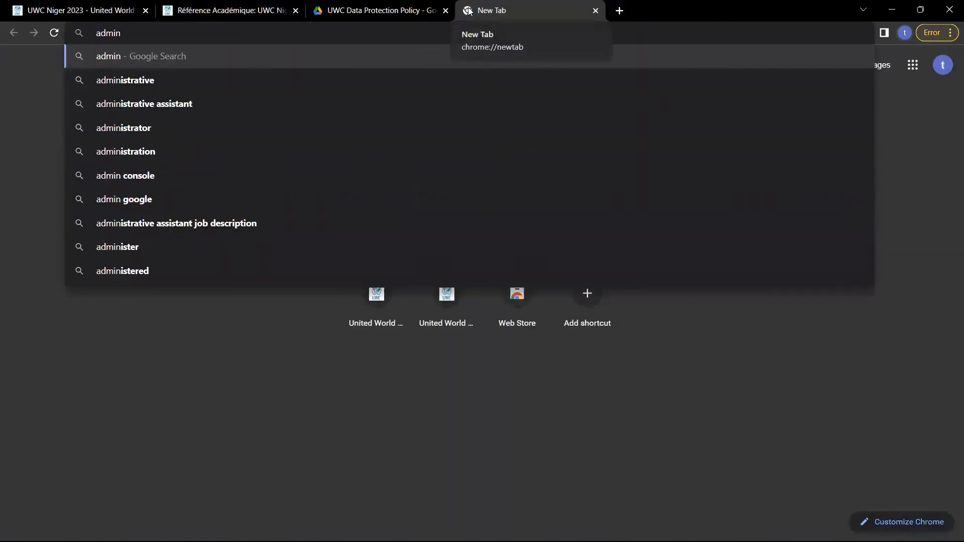
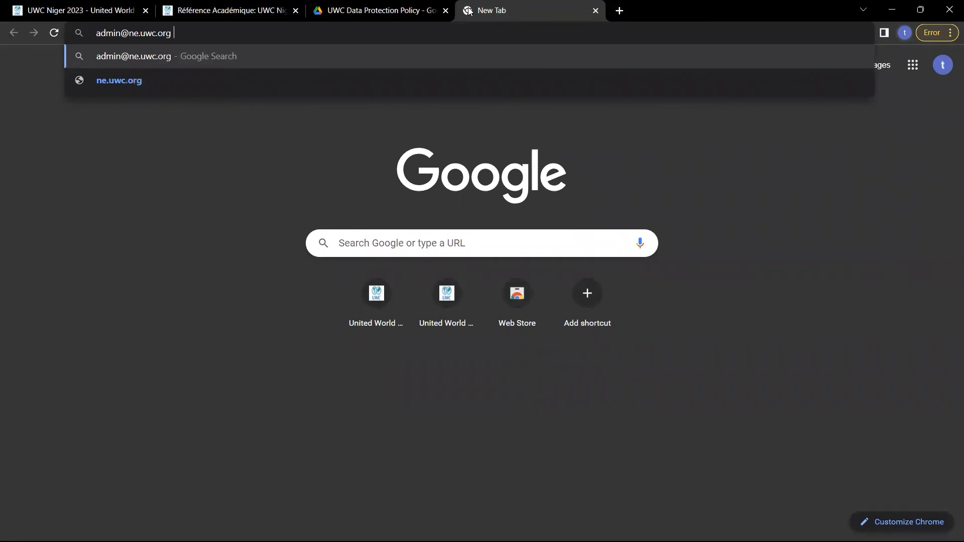